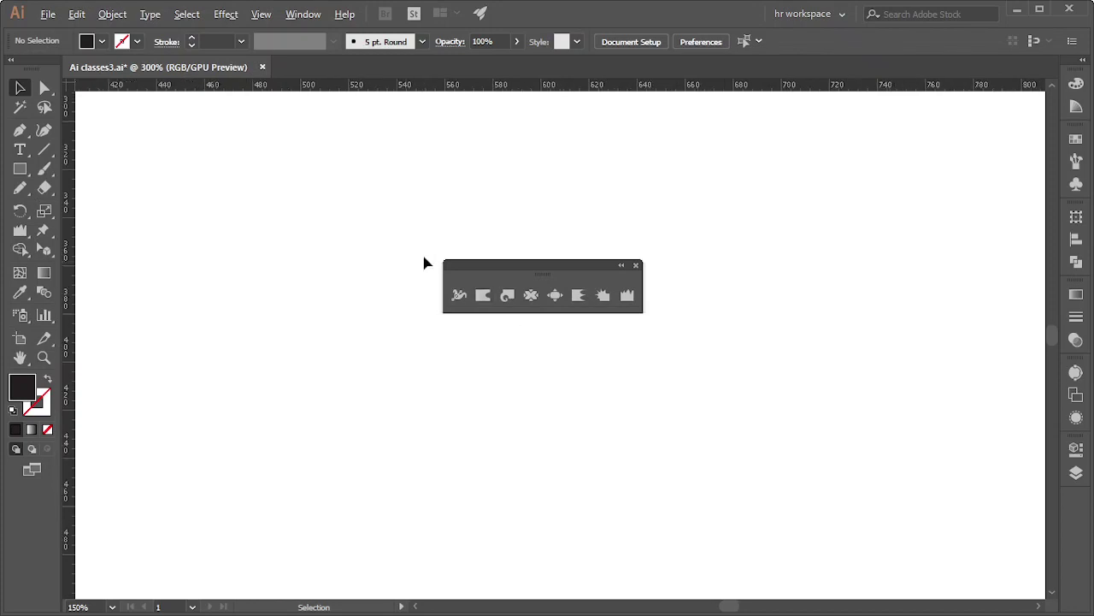
scroll(425, 262, "up", 1)
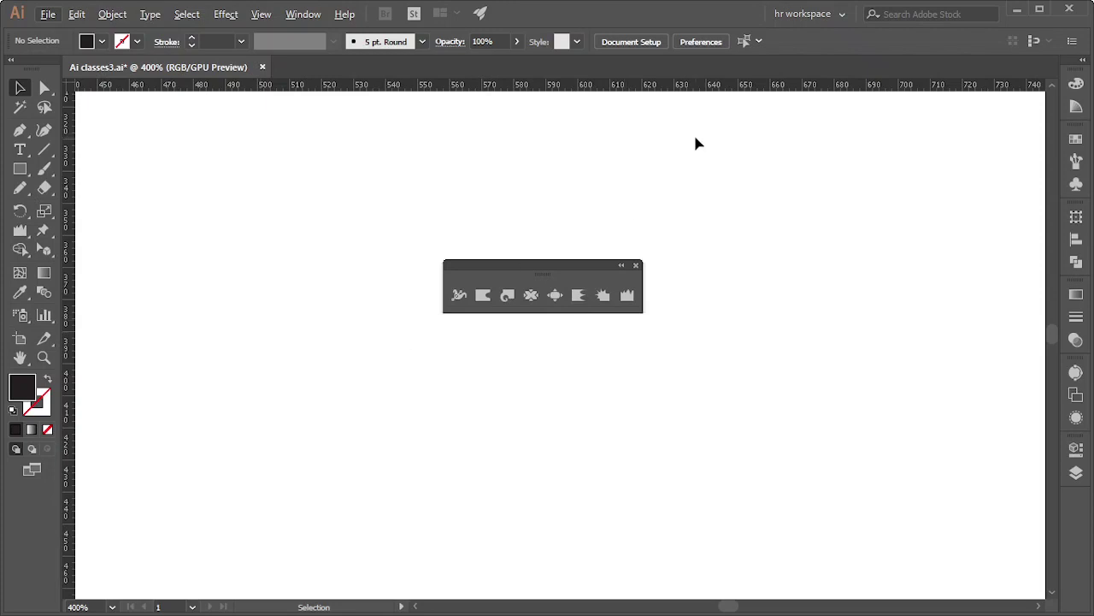
Move the floating Width/Liquify tools panel to the top-left and dismiss the Slice Tool flyout
left_click_drag(545, 272, 533, 199)
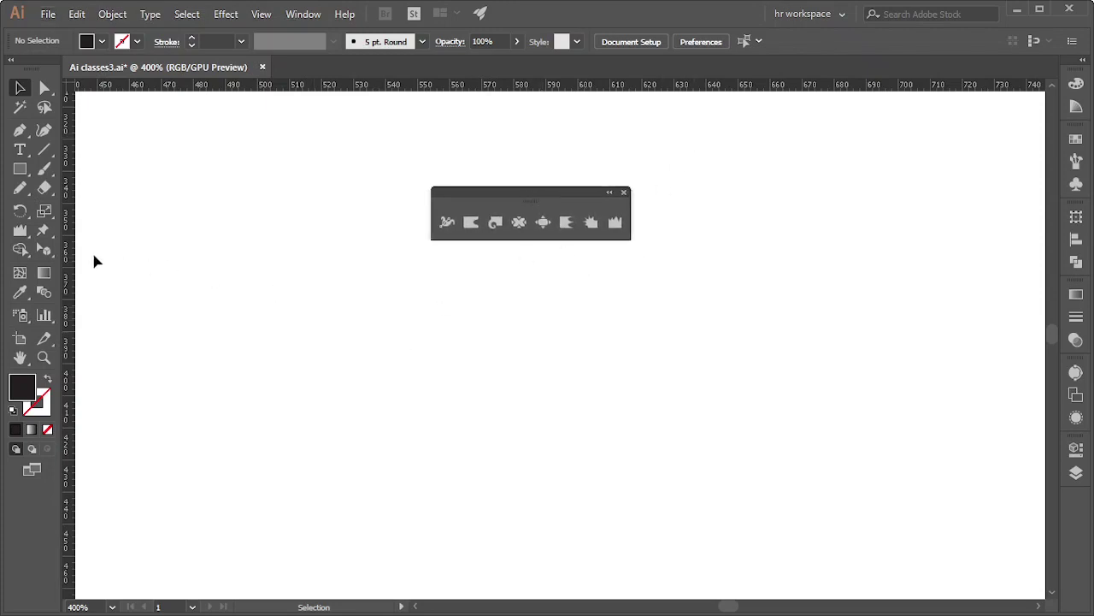
left_click(44, 339)
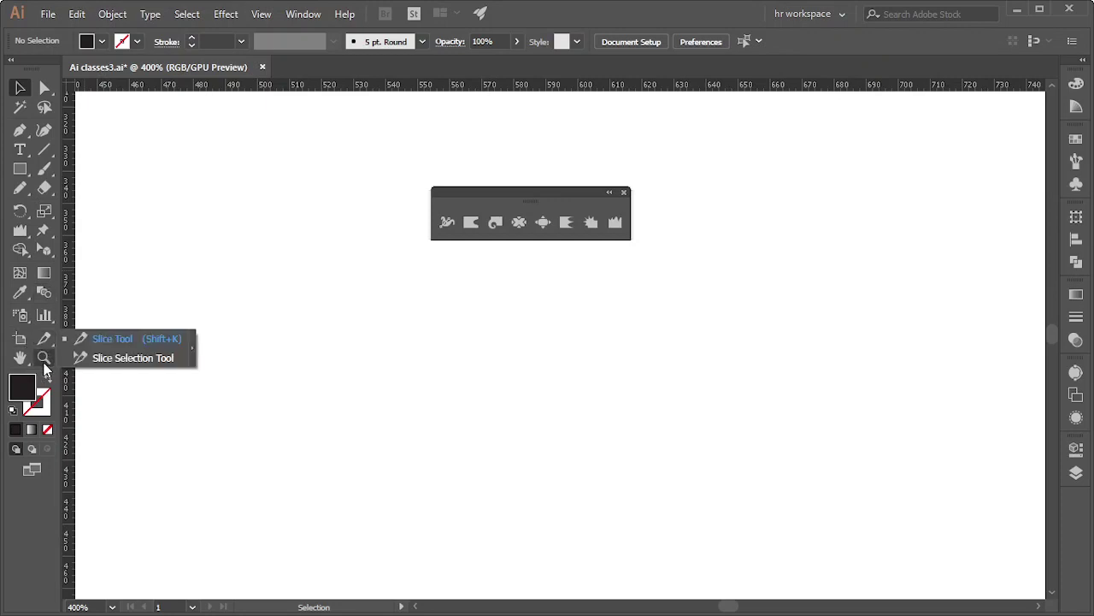
left_click(539, 195)
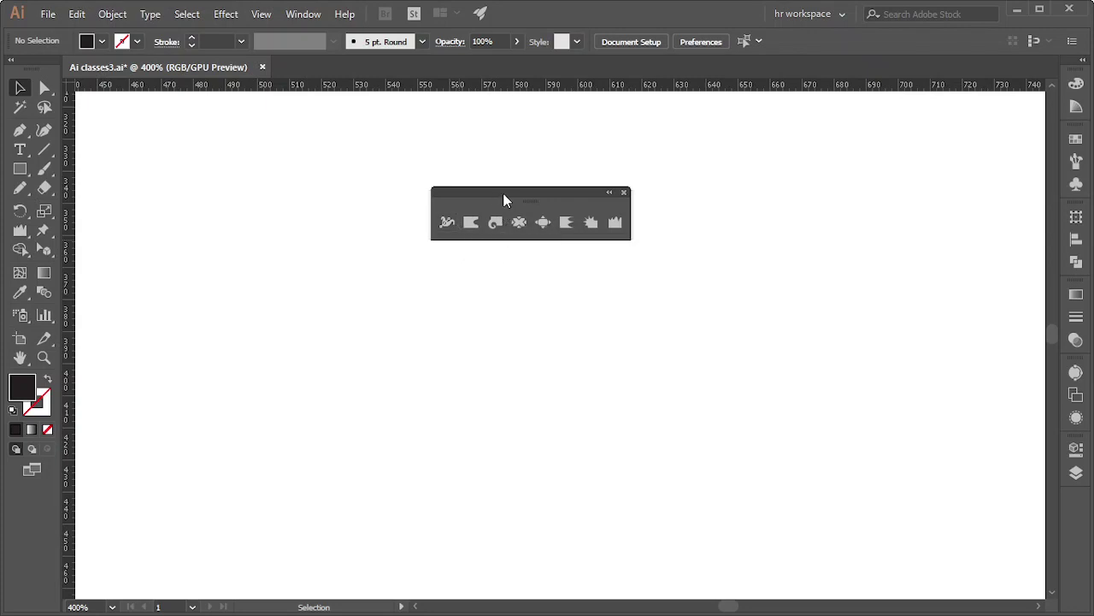
left_click_drag(504, 192, 262, 153)
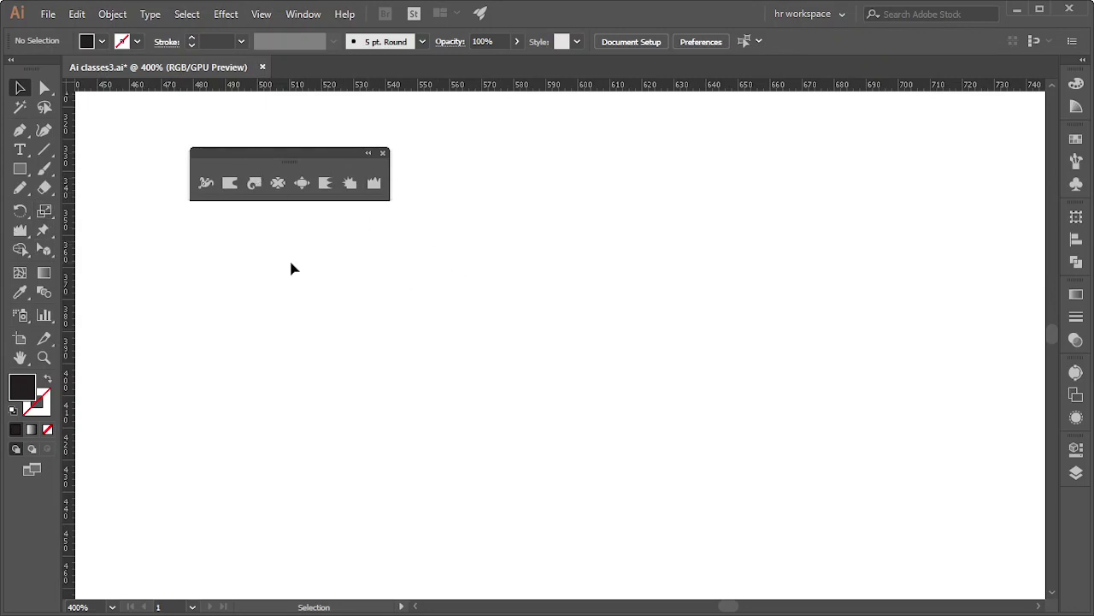
left_click(44, 151)
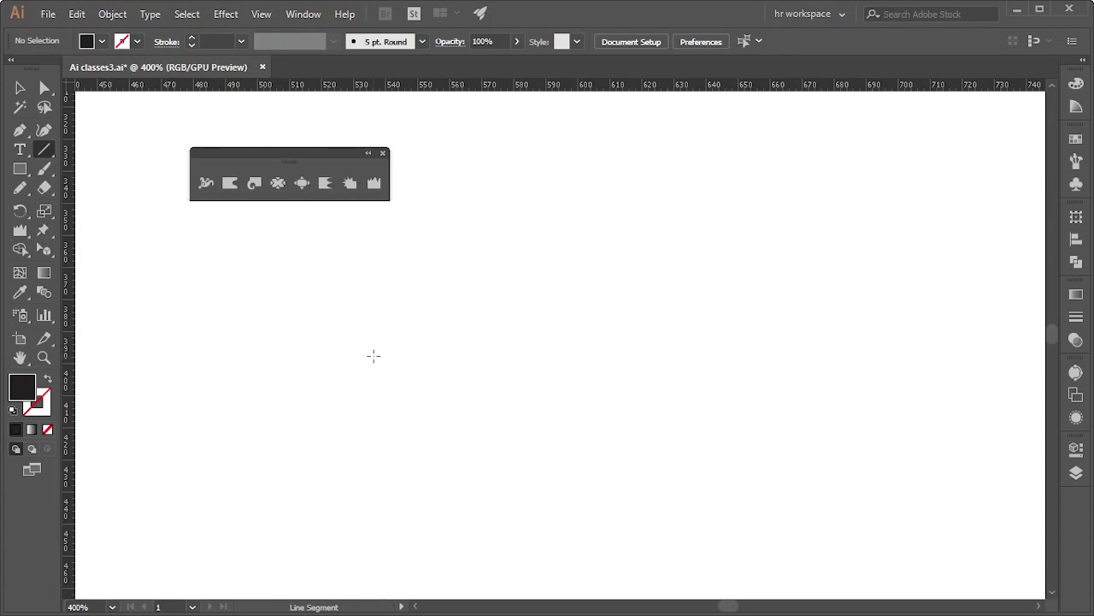
left_click_drag(373, 356, 777, 368)
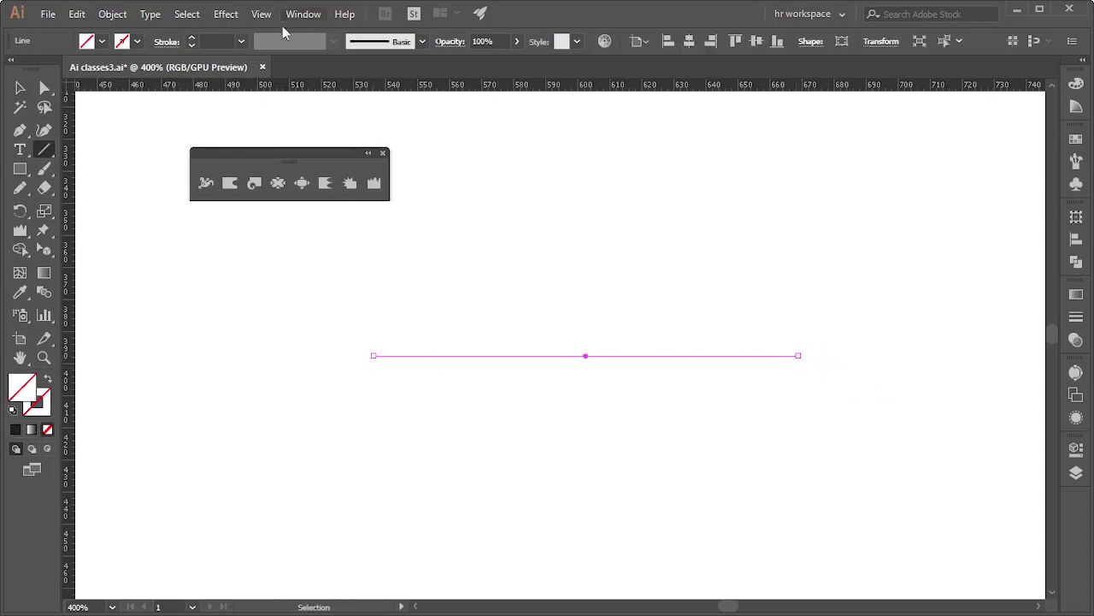
scroll(220, 41, "up", 1)
scroll(220, 41, "up", 4)
scroll(221, 41, "up", 6)
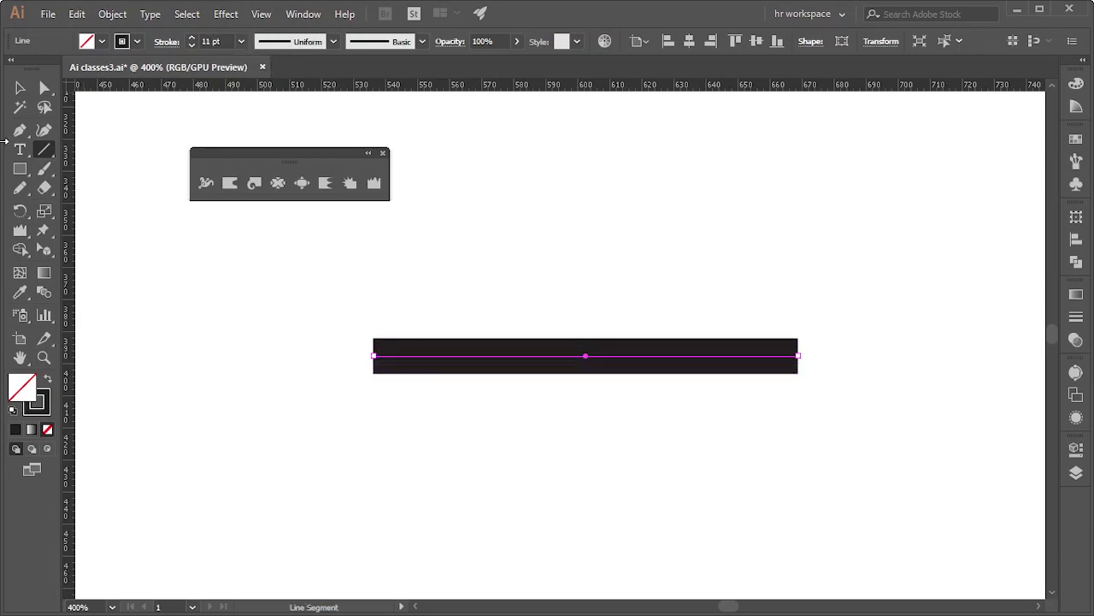
left_click(20, 87)
left_click(206, 186)
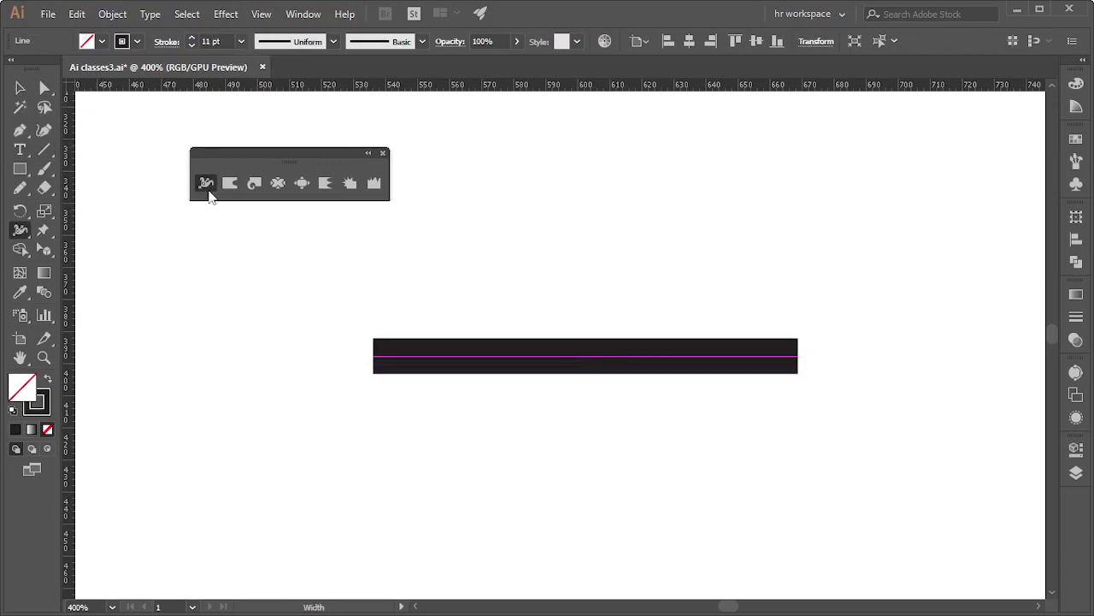
left_click_drag(575, 358, 579, 413)
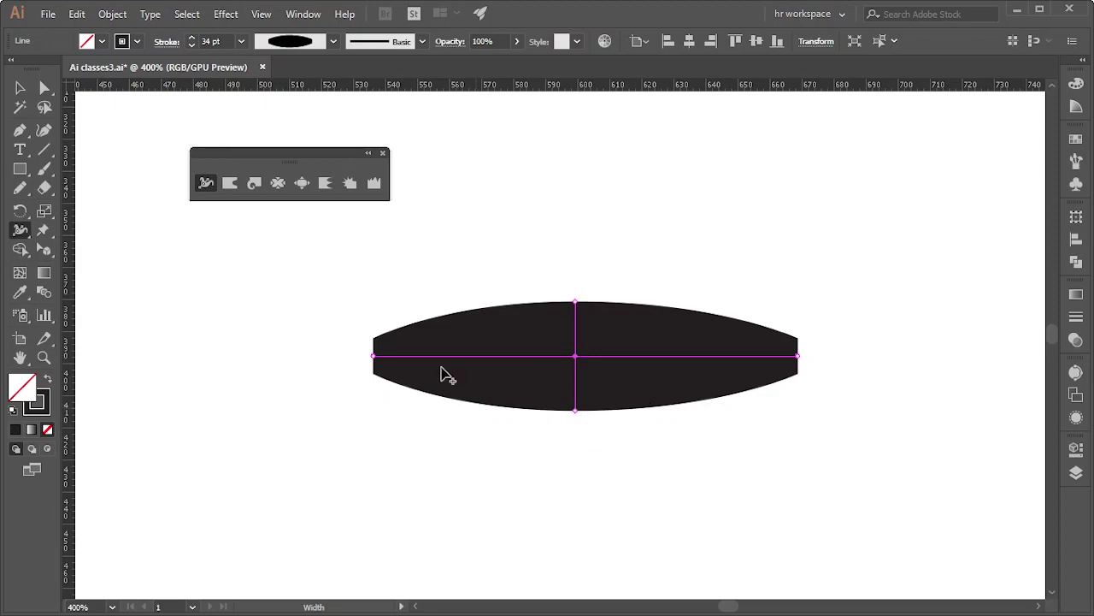
mouse_move(430, 362)
left_mouse_down()
mouse_move(429, 418)
mouse_move(432, 375)
left_mouse_up()
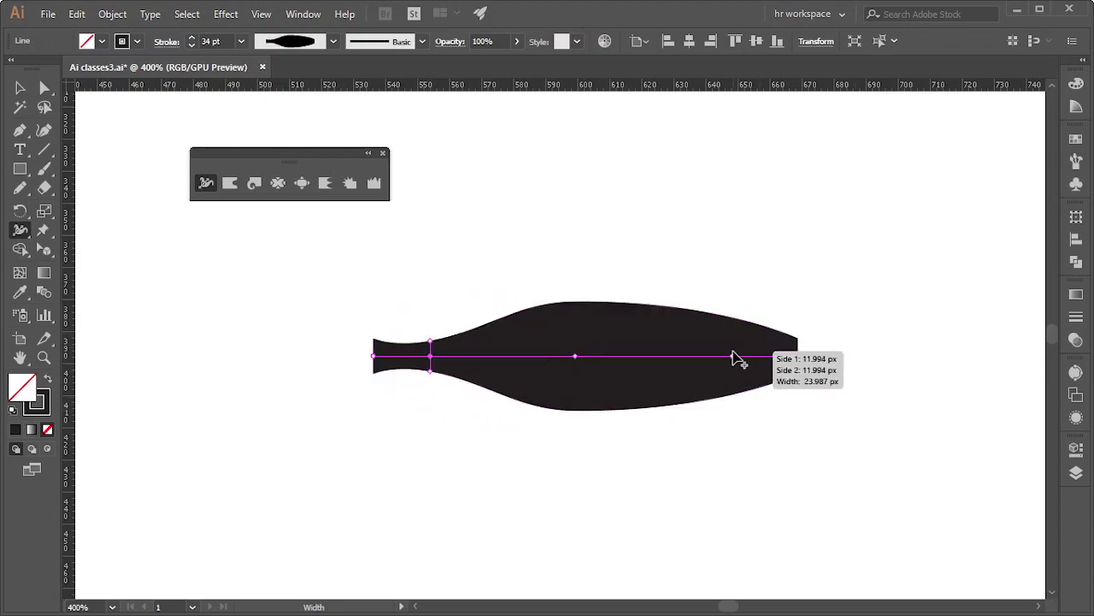
left_click_drag(732, 357, 735, 361)
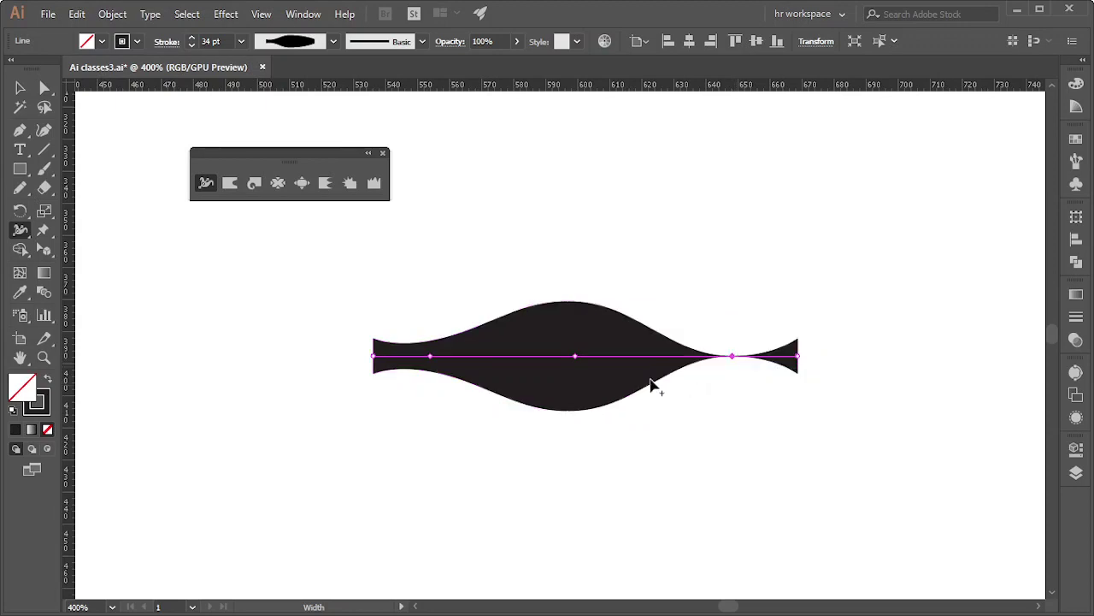
mouse_move(565, 361)
left_mouse_down()
mouse_move(569, 382)
mouse_move(525, 383)
mouse_move(525, 371)
mouse_move(547, 376)
mouse_move(542, 366)
mouse_move(512, 365)
left_mouse_up()
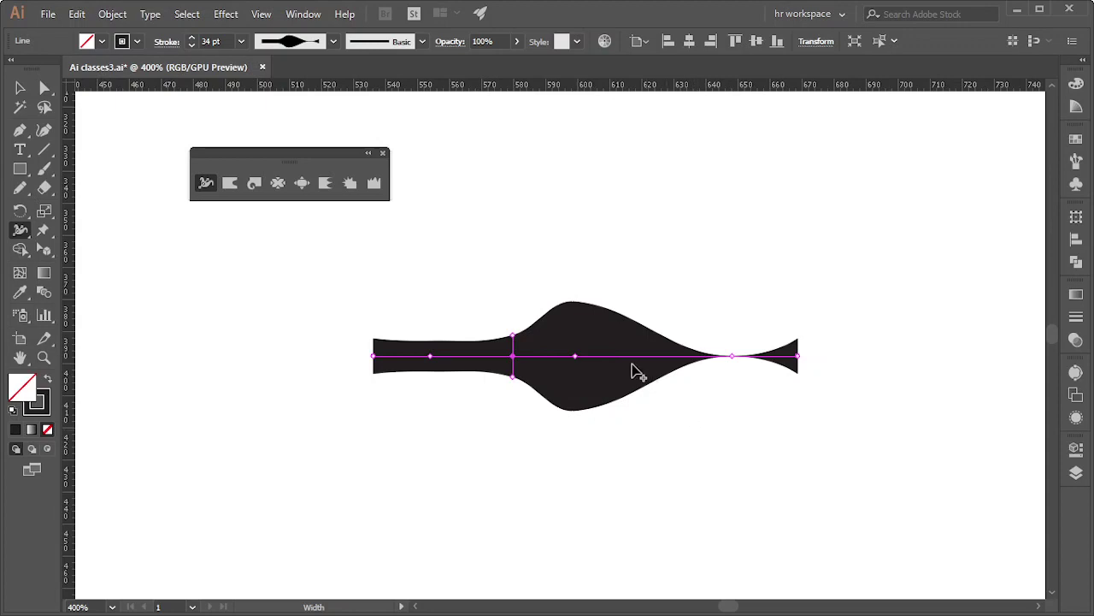
mouse_move(615, 357)
left_mouse_down()
mouse_move(609, 493)
mouse_move(601, 227)
mouse_move(623, 439)
mouse_move(621, 324)
mouse_move(615, 357)
left_mouse_up()
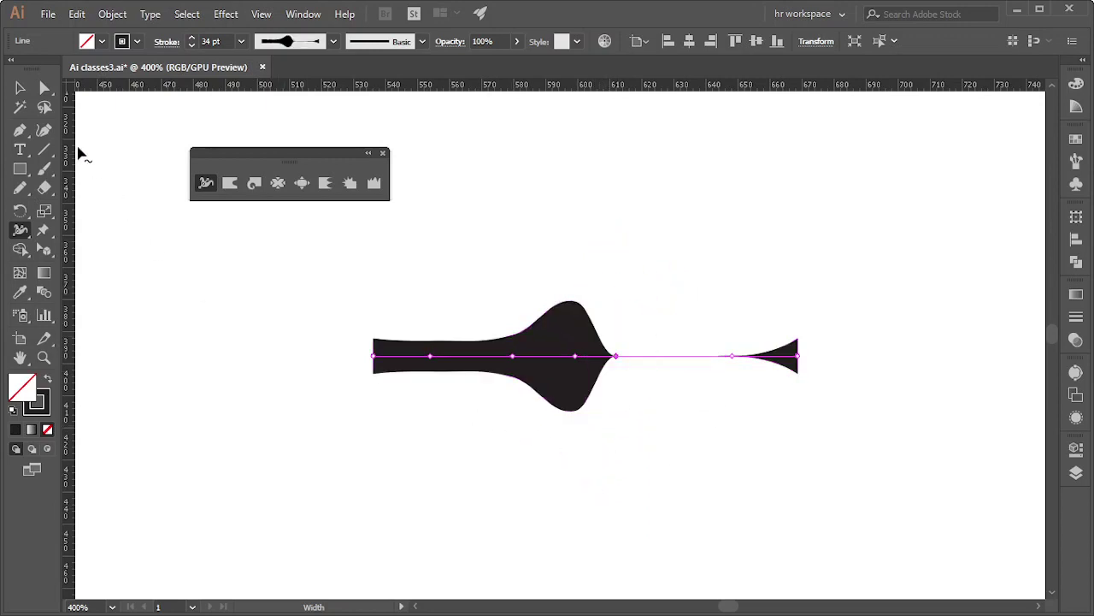
left_click(19, 89)
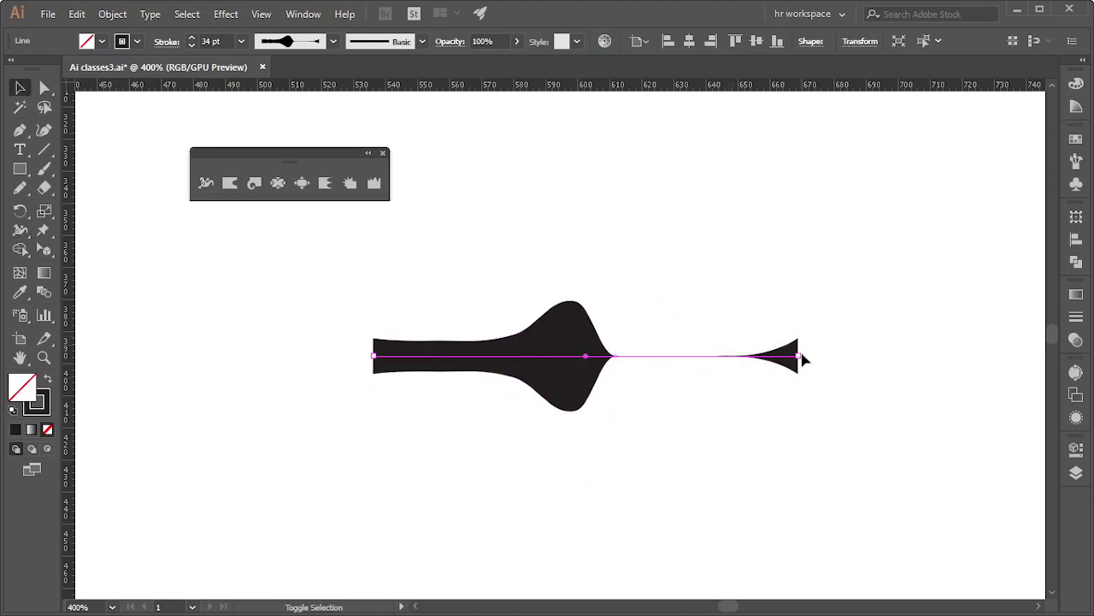
left_click_drag(804, 357, 637, 524)
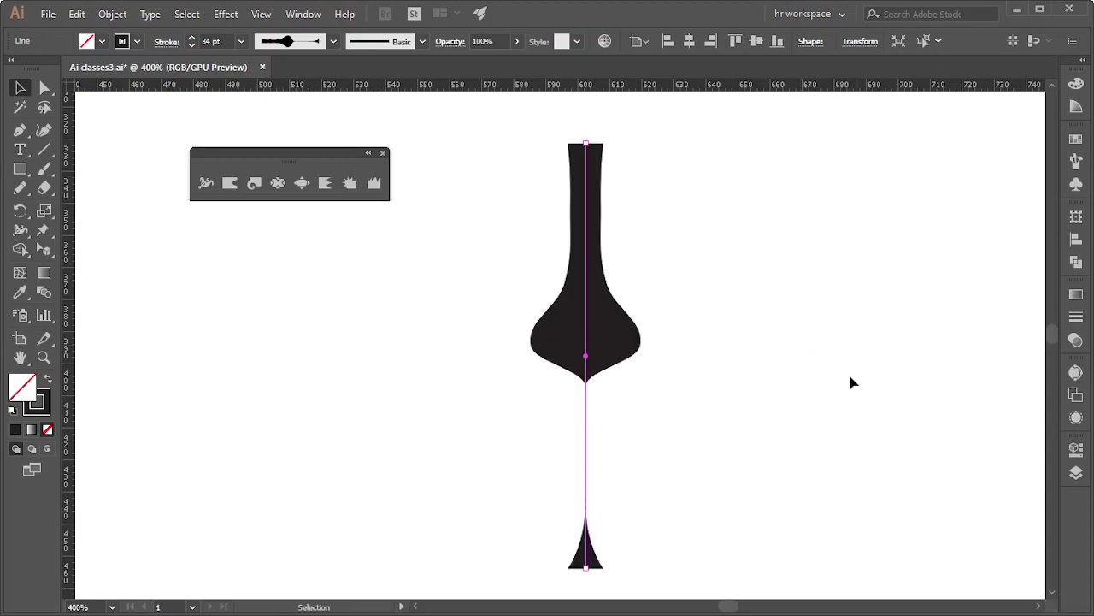
left_click(681, 393)
left_click(564, 332)
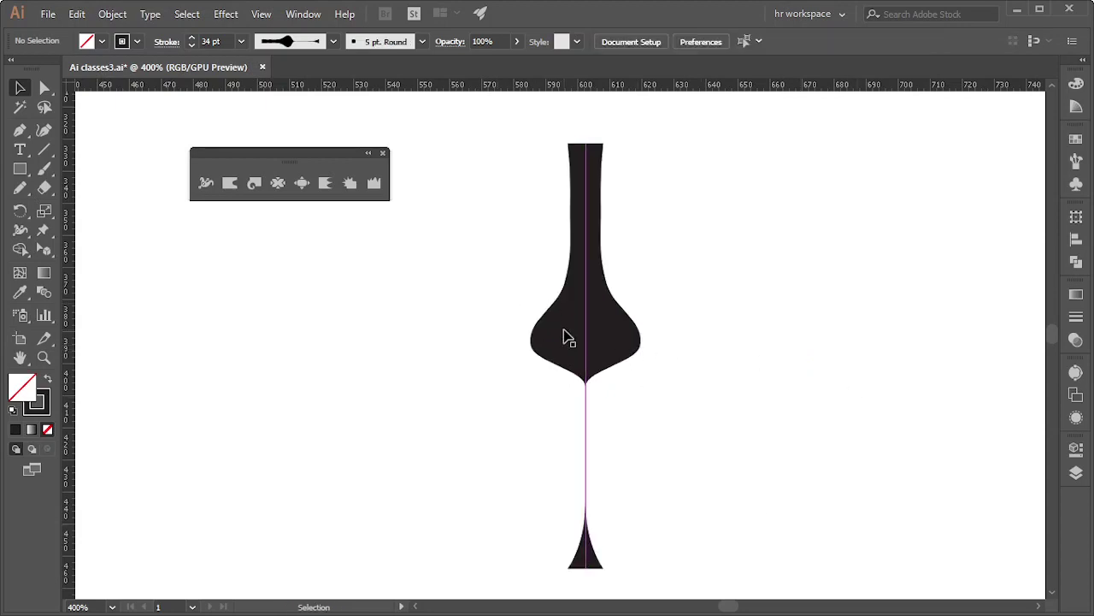
key("Delete")
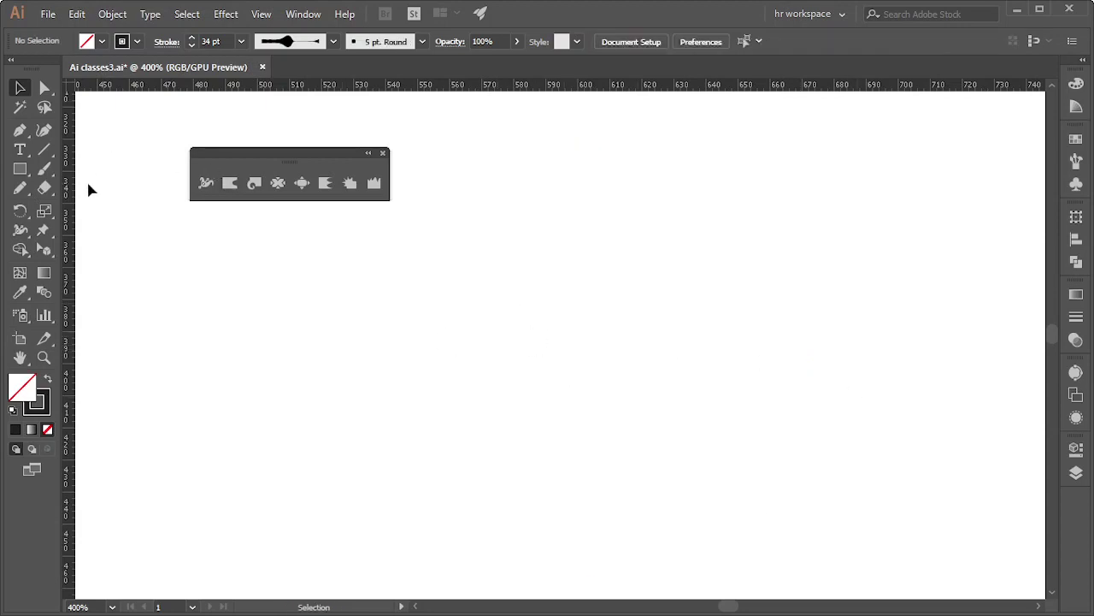
Draw a vertical line and raise its stroke weight to 12 pt
left_click(45, 148)
mouse_move(626, 199)
left_mouse_down()
mouse_move(658, 346)
mouse_move(658, 412)
left_mouse_up()
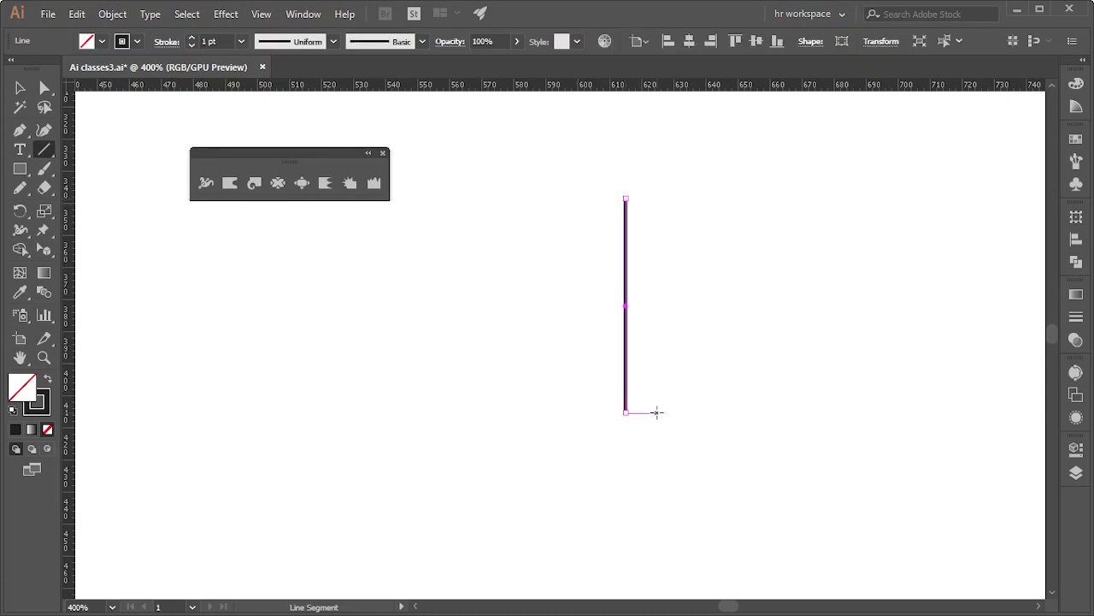
left_click(192, 38)
left_click(192, 38)
left_click(192, 38)
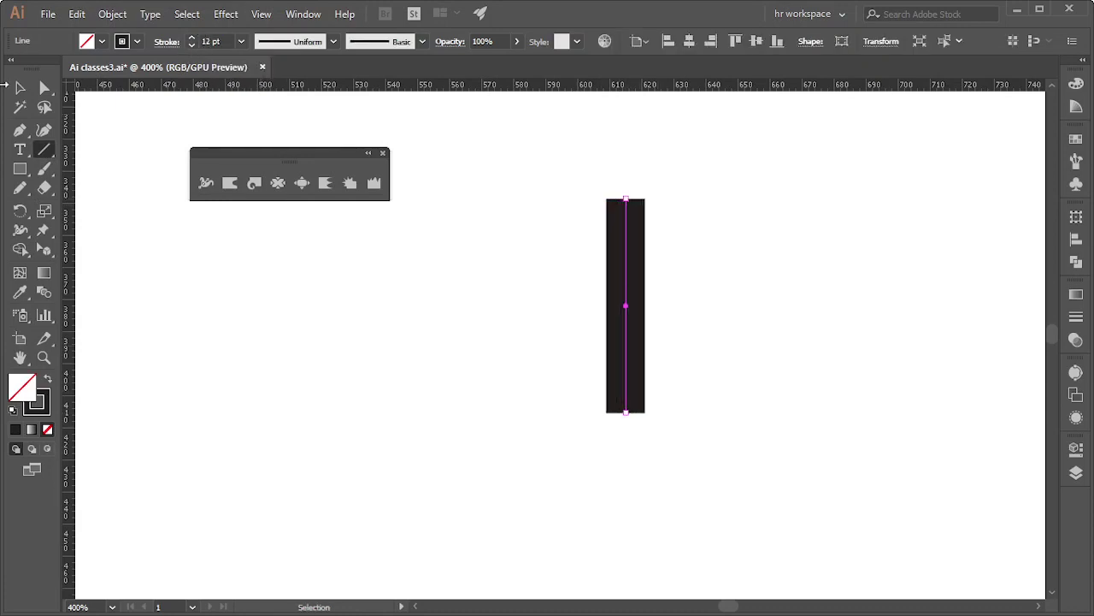
Shape the stroke's width into a flared bowl, slim stem and small foot
left_click(207, 184)
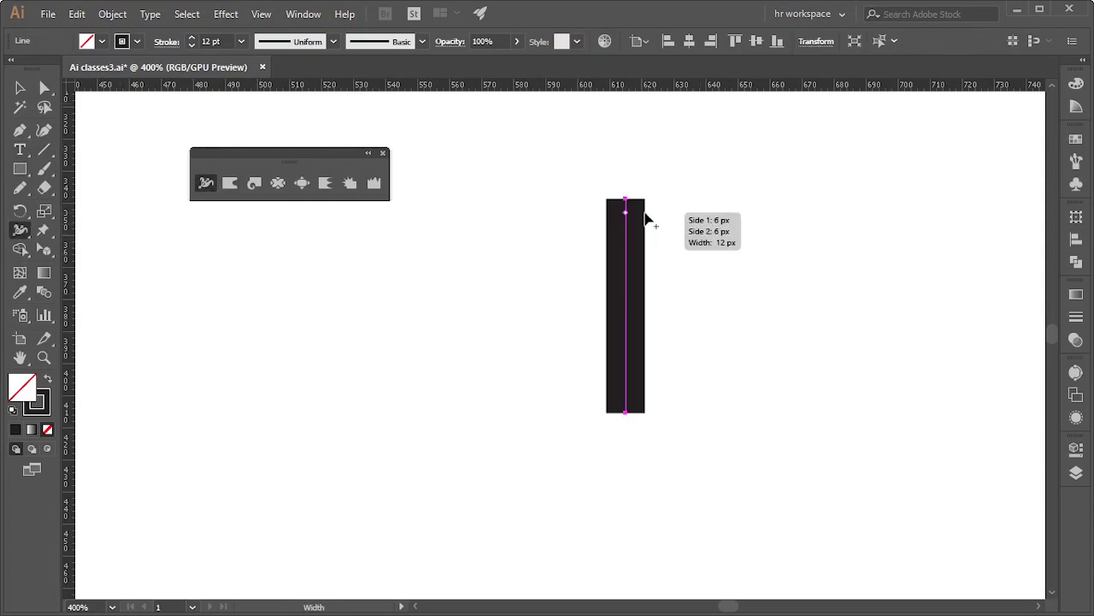
left_click_drag(646, 220, 643, 219)
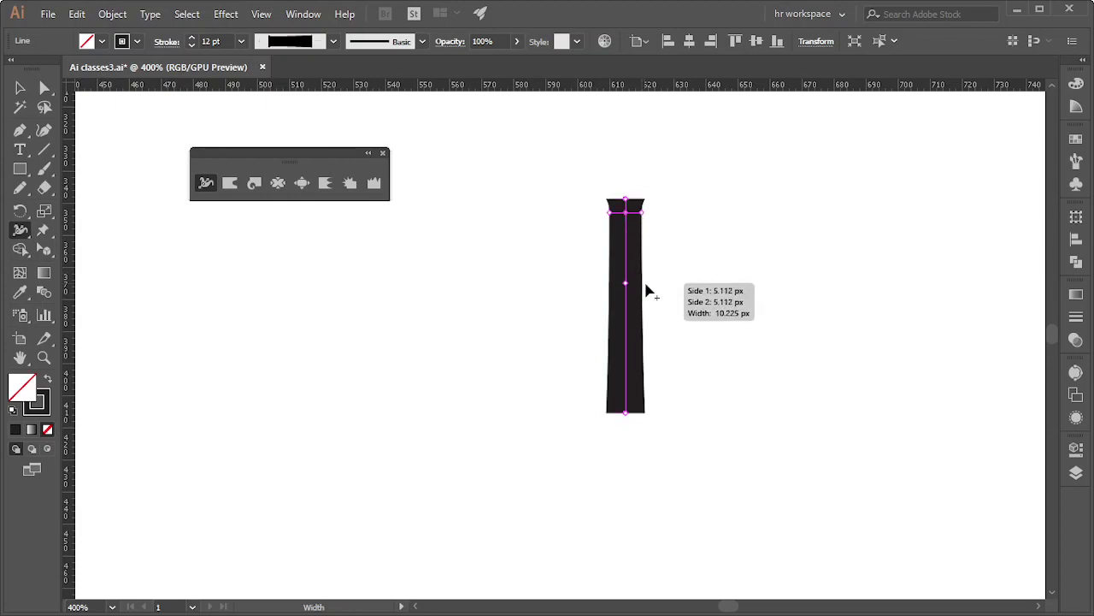
left_click_drag(646, 290, 655, 290)
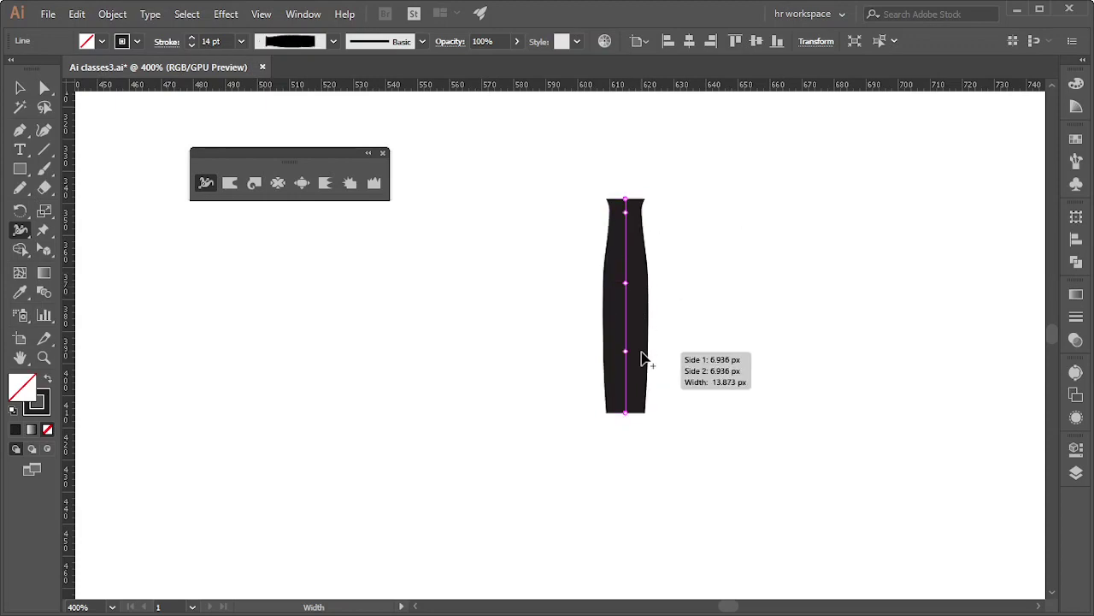
left_click_drag(647, 335, 629, 343)
left_click_drag(643, 416, 634, 418)
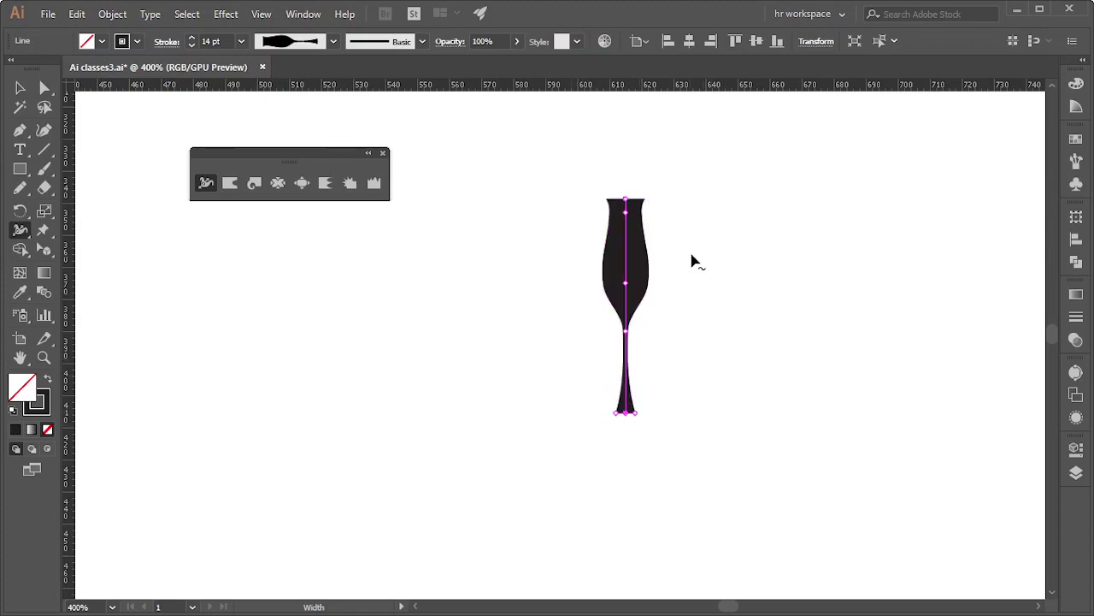
left_click(627, 224)
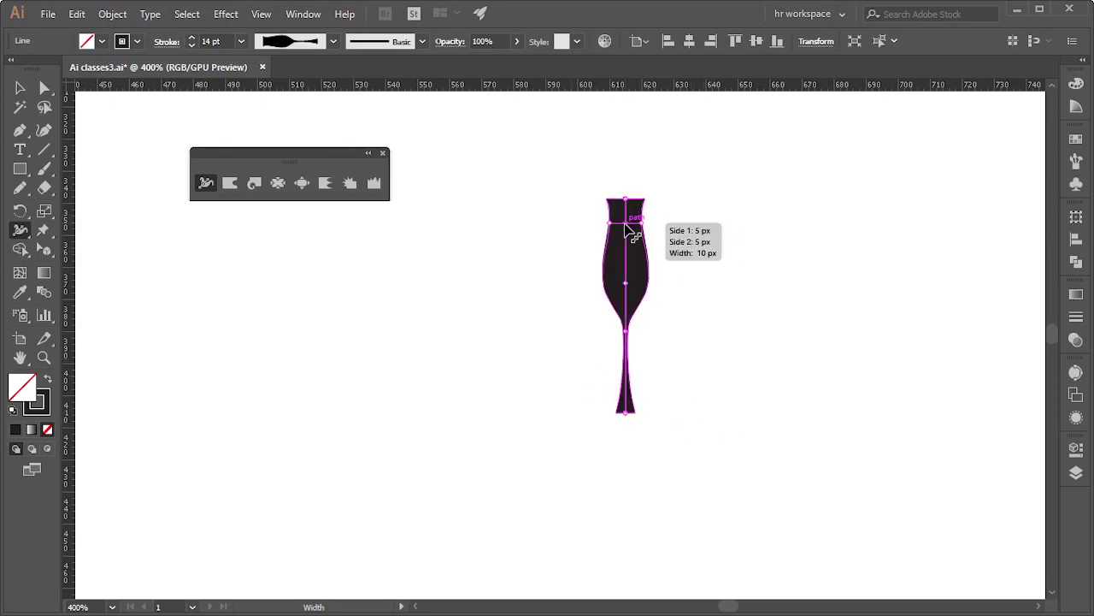
left_click_drag(647, 282, 653, 294)
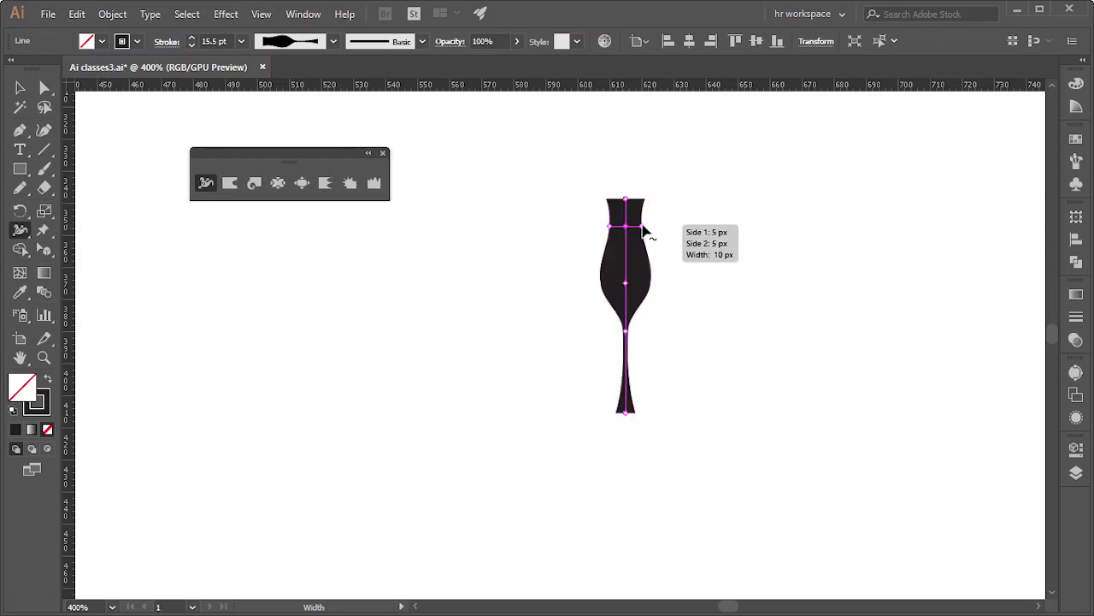
left_click_drag(642, 225, 649, 229)
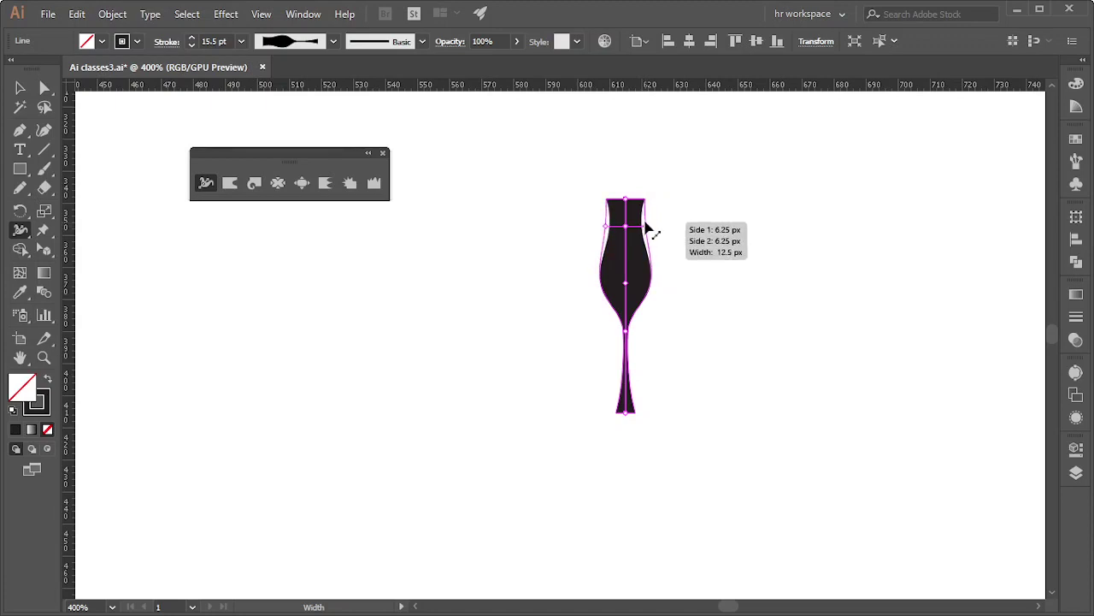
left_click(20, 87)
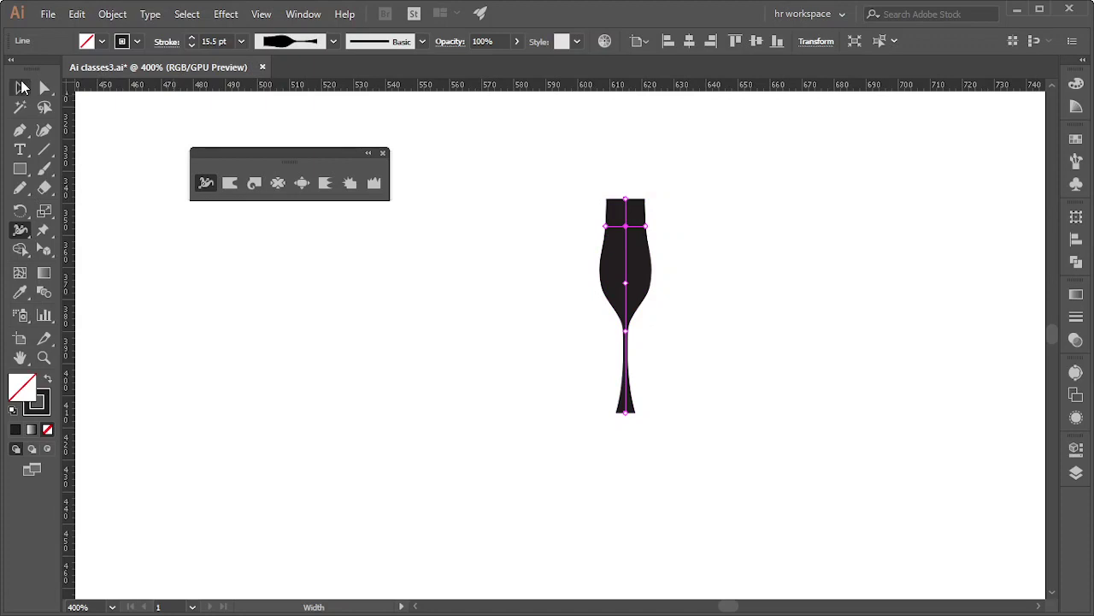
left_click(321, 398)
scroll(623, 446, "down", 3)
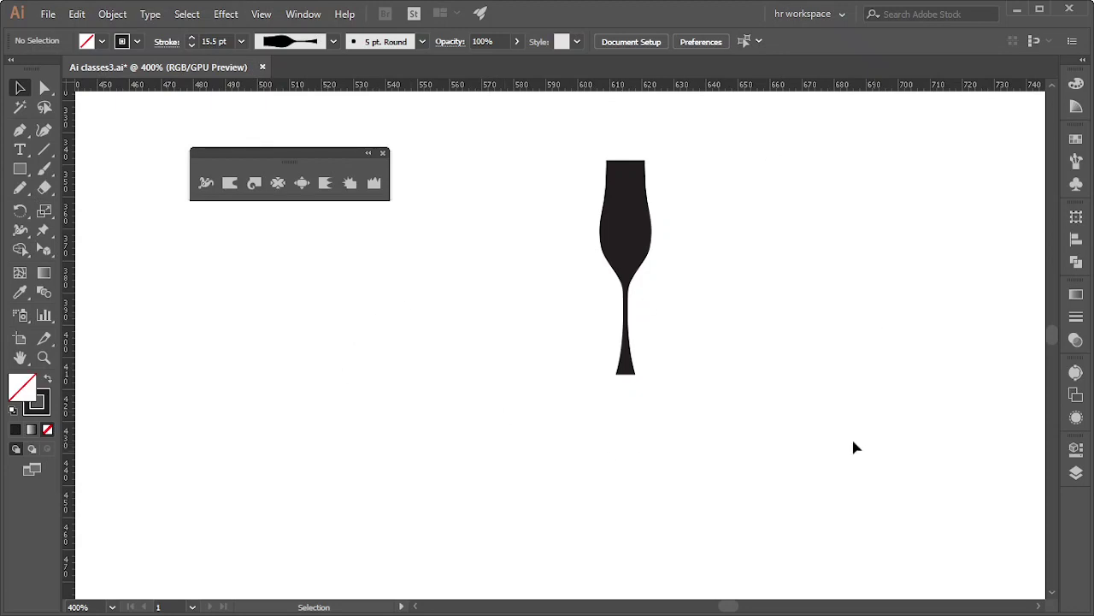
Draw a two-point Pen path below the glass and bend it into an S-curve
scroll(604, 253, "down", 4)
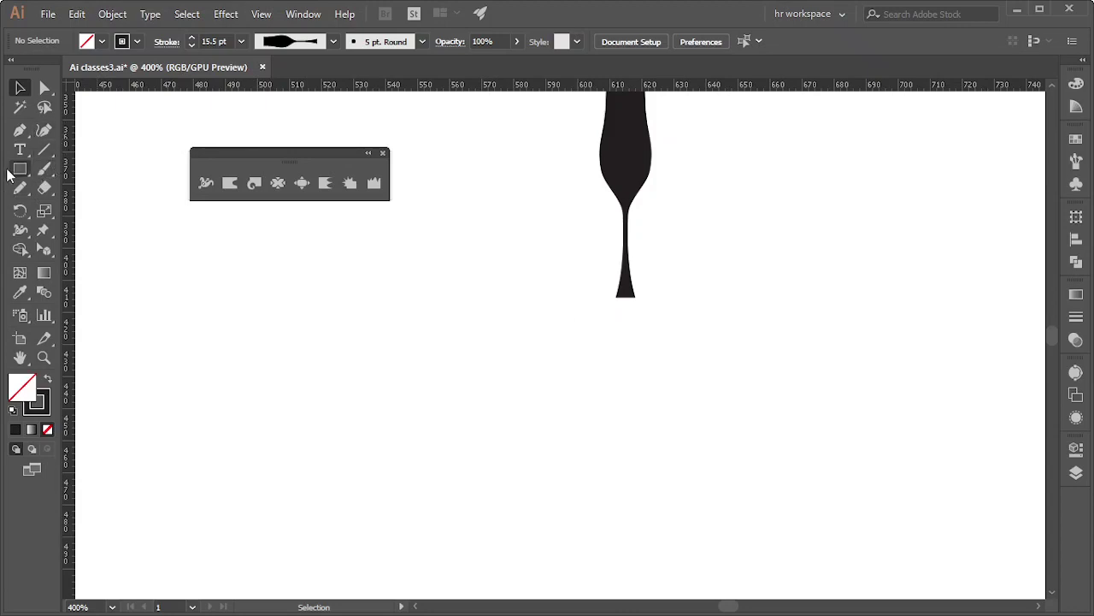
left_click(19, 130)
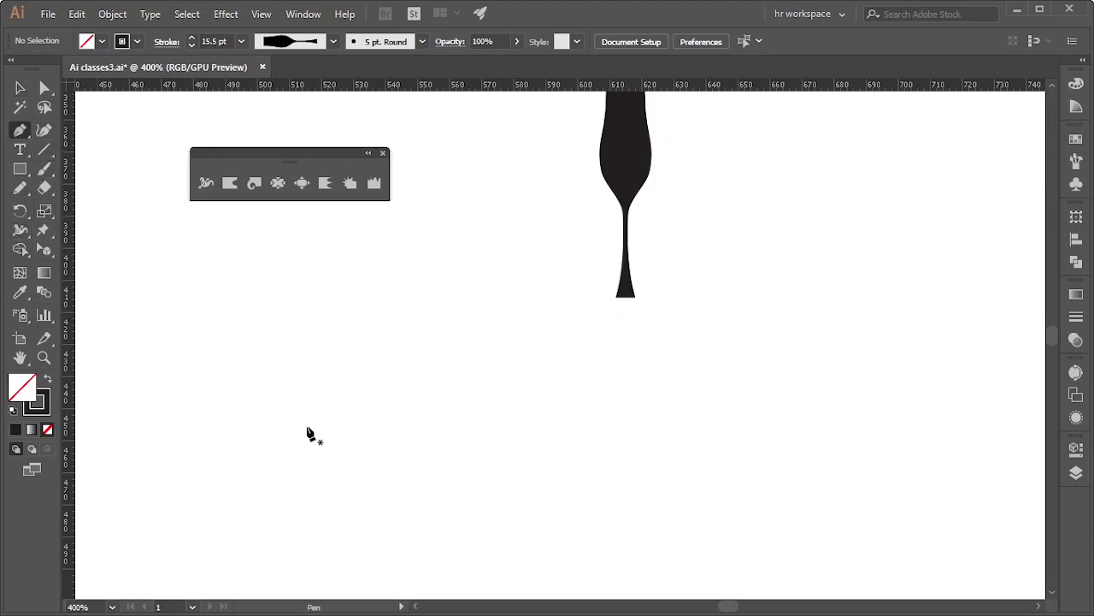
left_click(330, 414)
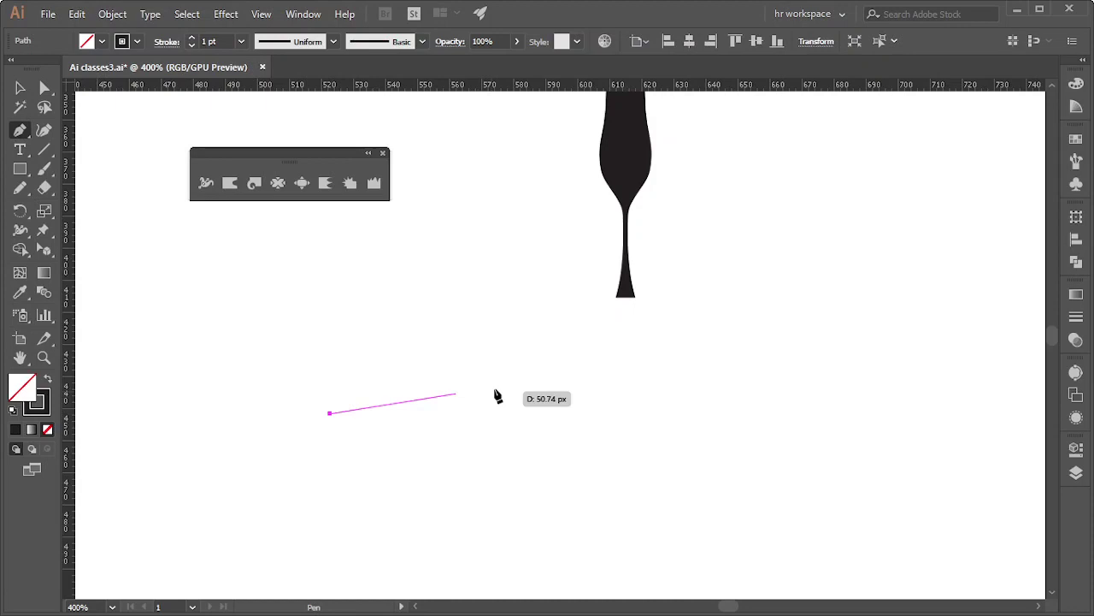
left_click(569, 414)
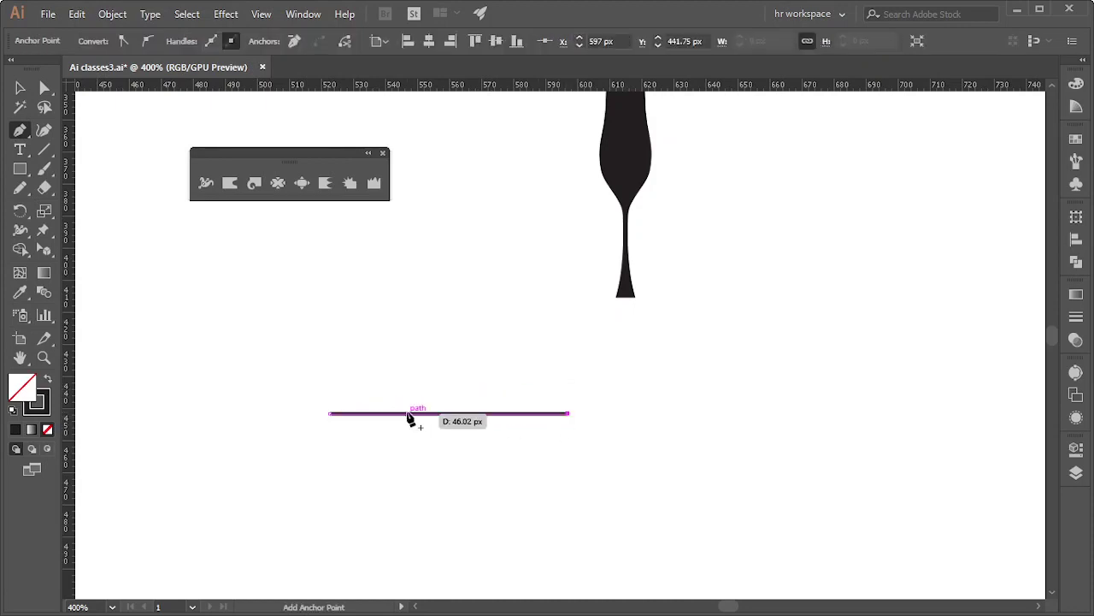
left_click_drag(415, 413, 402, 374)
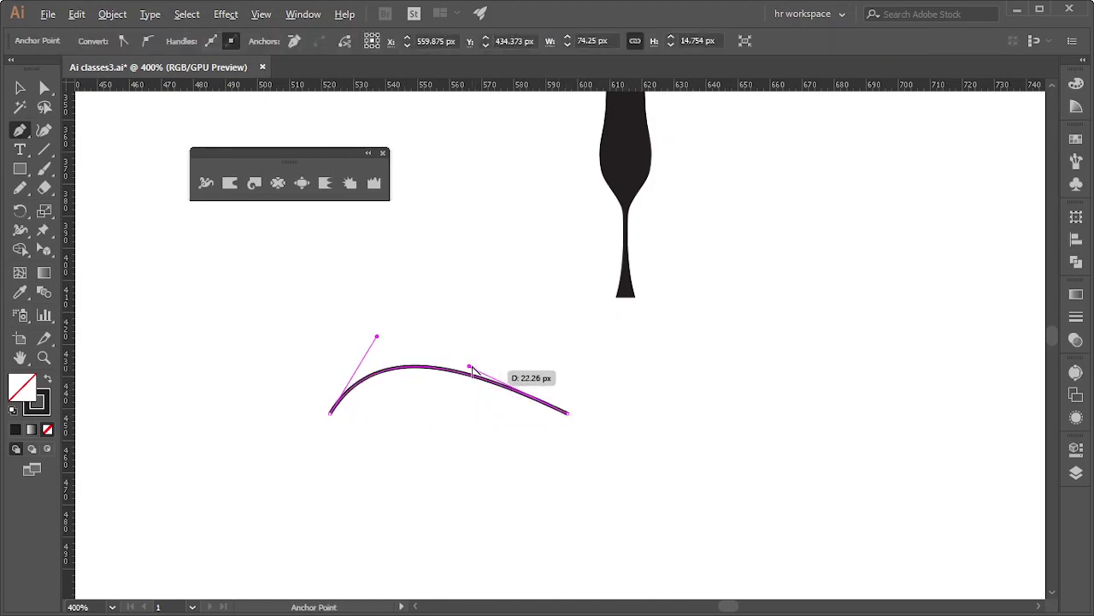
left_click_drag(469, 368, 466, 458)
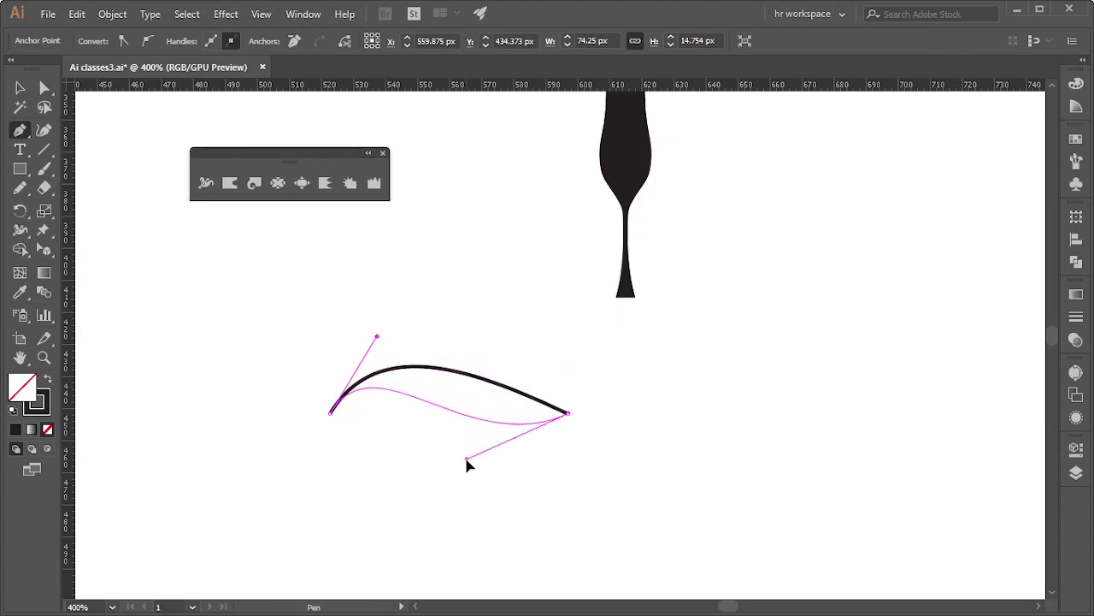
left_click(19, 87)
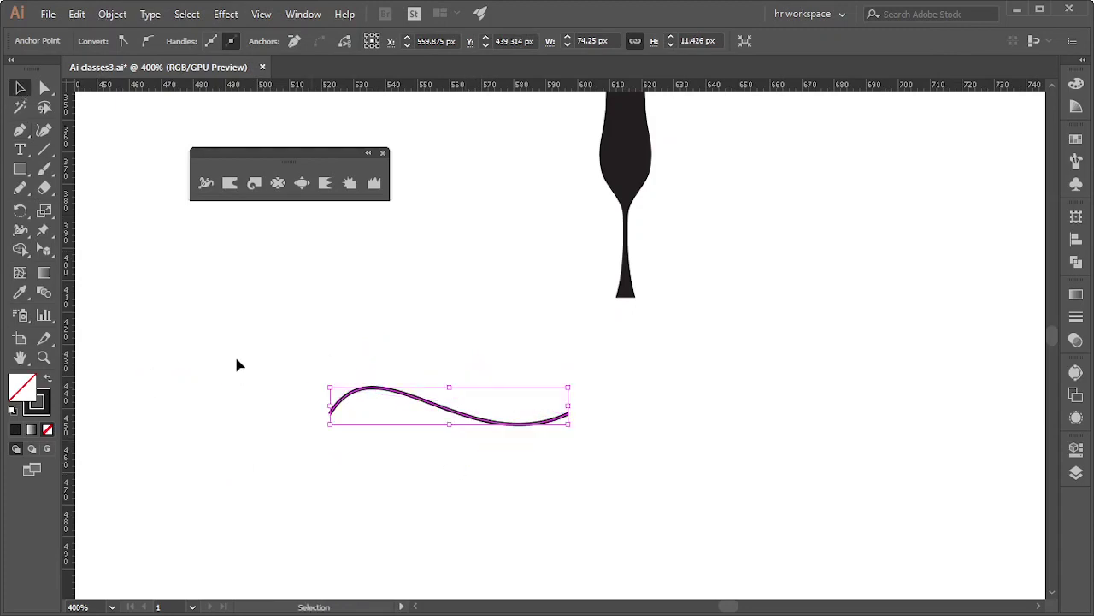
left_click(294, 342)
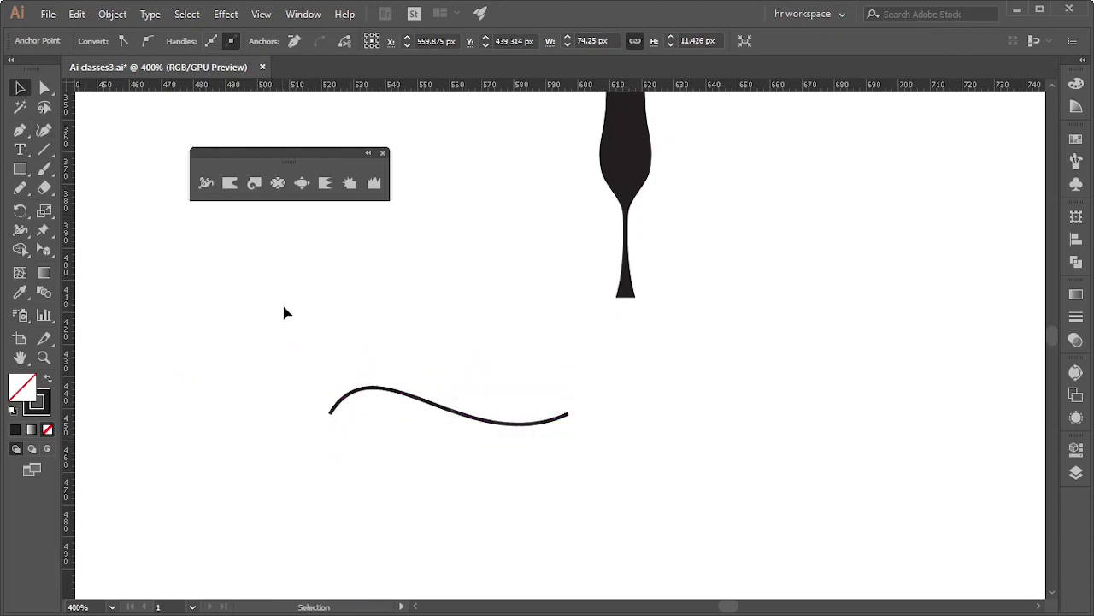
left_click(355, 393)
left_click(212, 182)
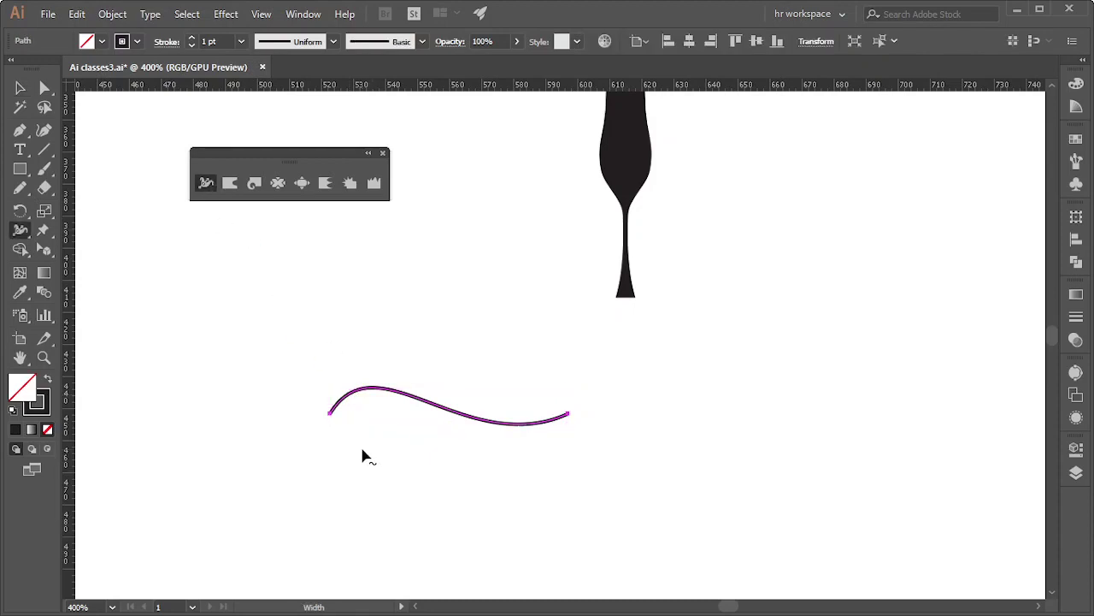
Taper the curve's left and right ends to points, undoing one attempt
scroll(363, 455, "up", 2)
scroll(425, 418, "up", 1)
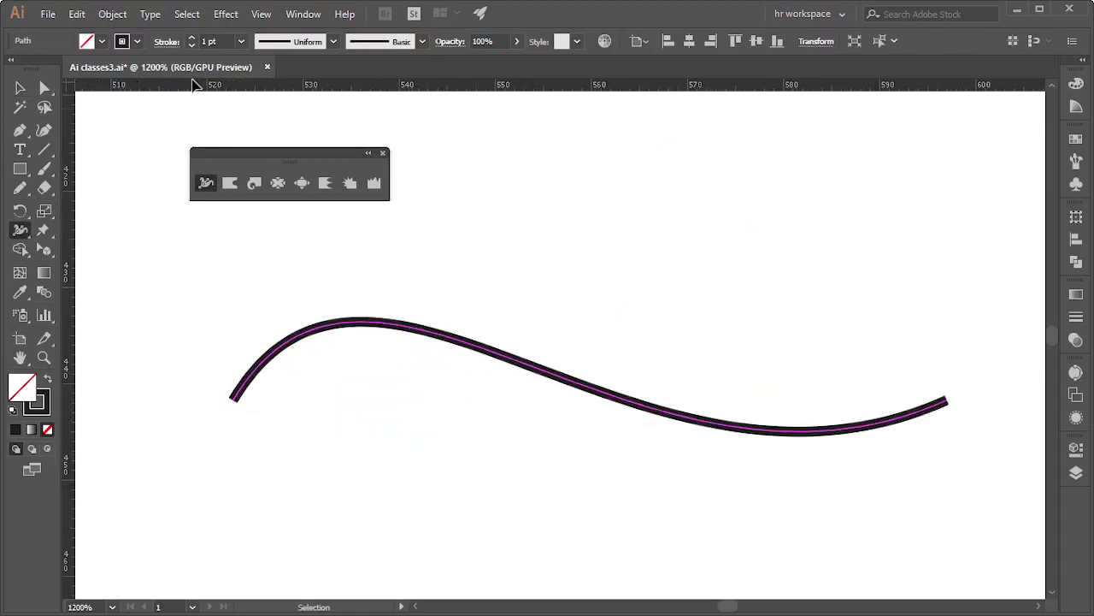
scroll(224, 41, "up", 7)
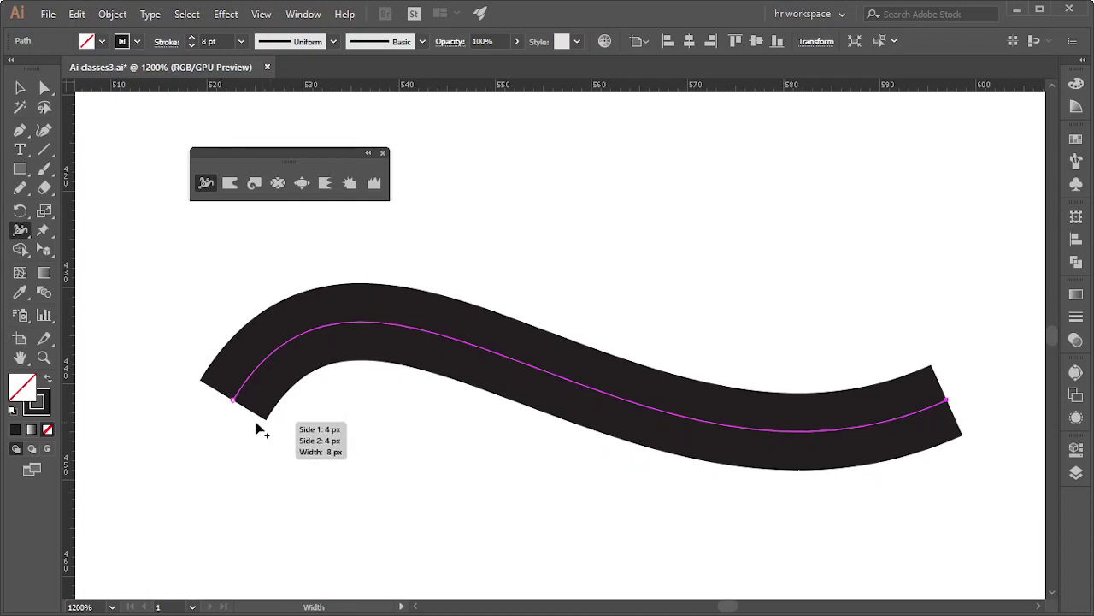
left_click_drag(262, 419, 231, 408)
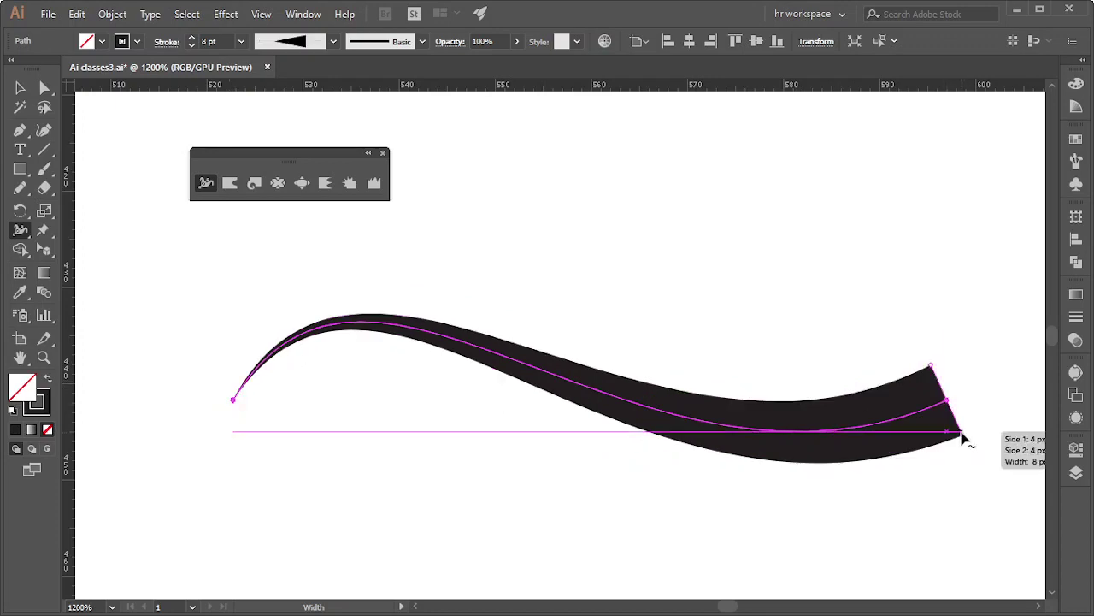
left_click_drag(964, 441, 945, 404)
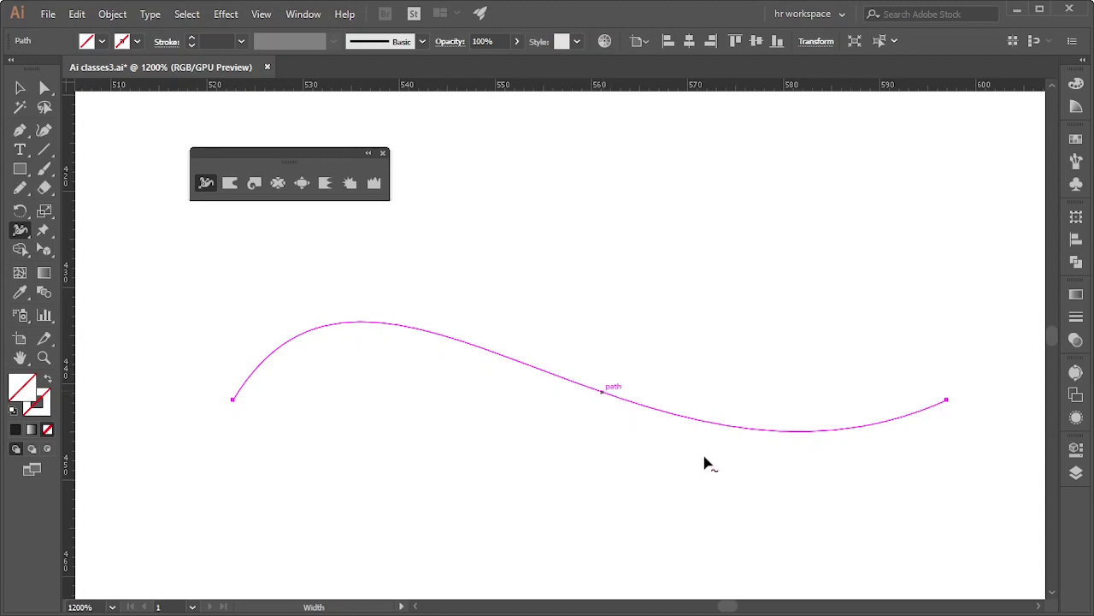
key("ctrl")
key("ctrl+z")
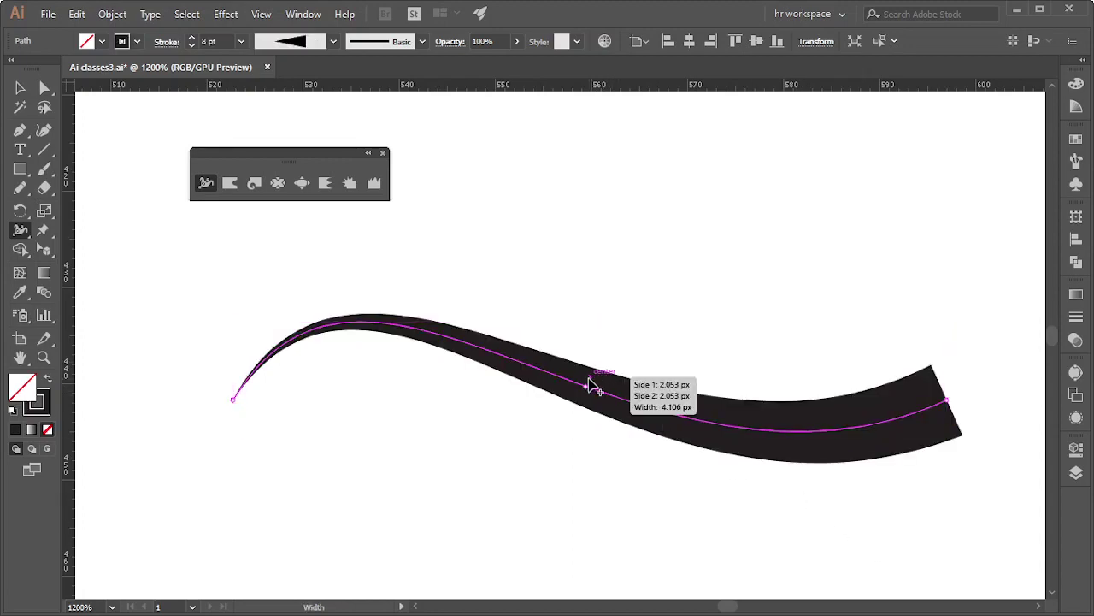
Widen the stroke's middle, re-taper the right end, and pinch both sides of the middle
left_click_drag(601, 360, 604, 345)
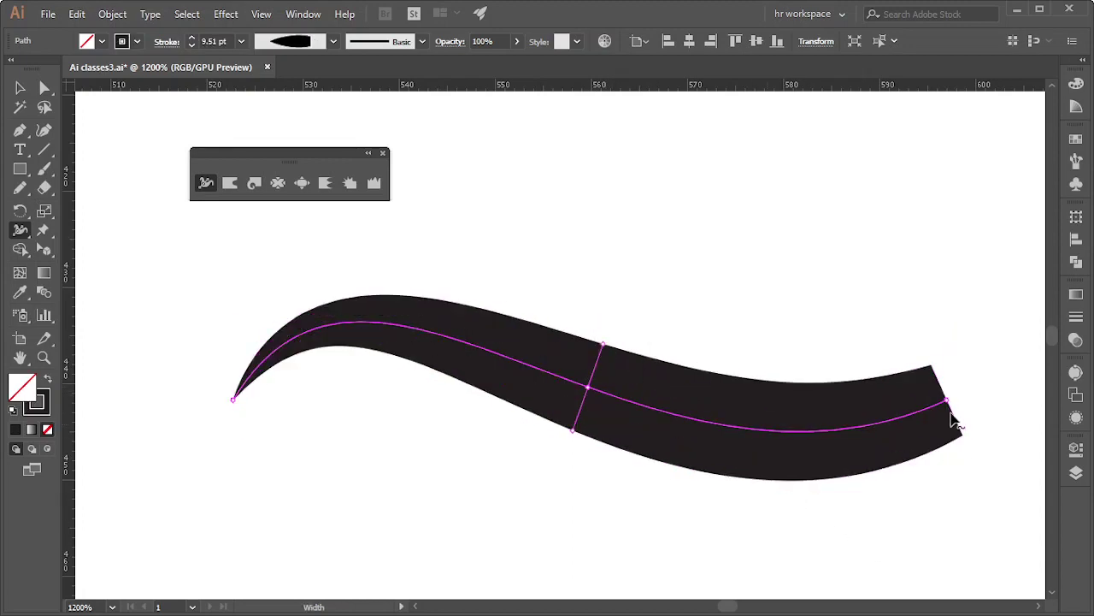
left_click_drag(962, 440, 944, 405)
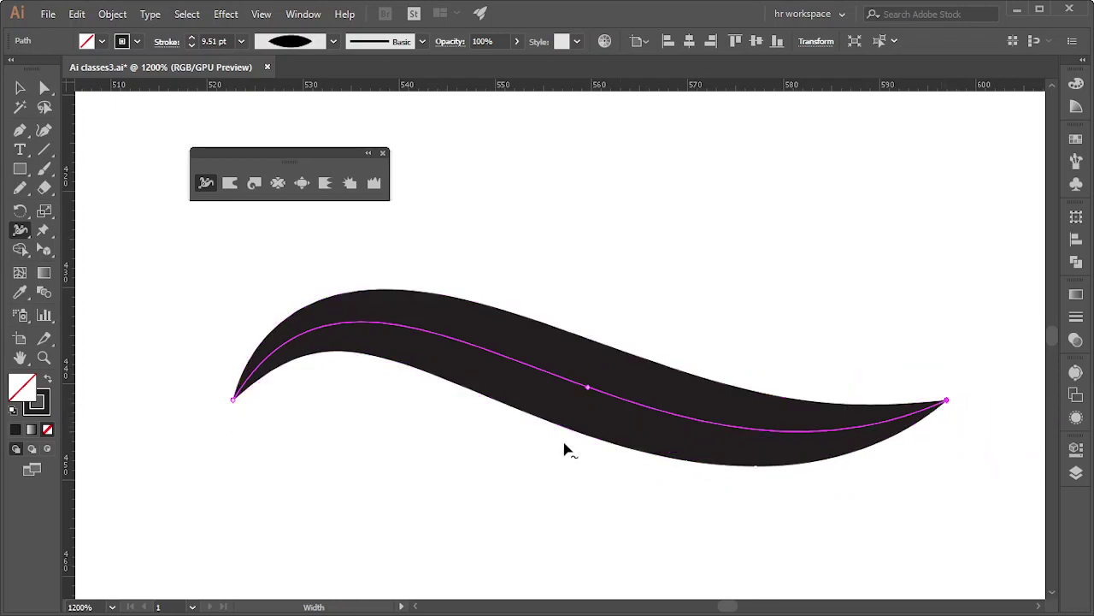
left_click(335, 43)
left_click(332, 41)
left_click_drag(488, 360, 481, 382)
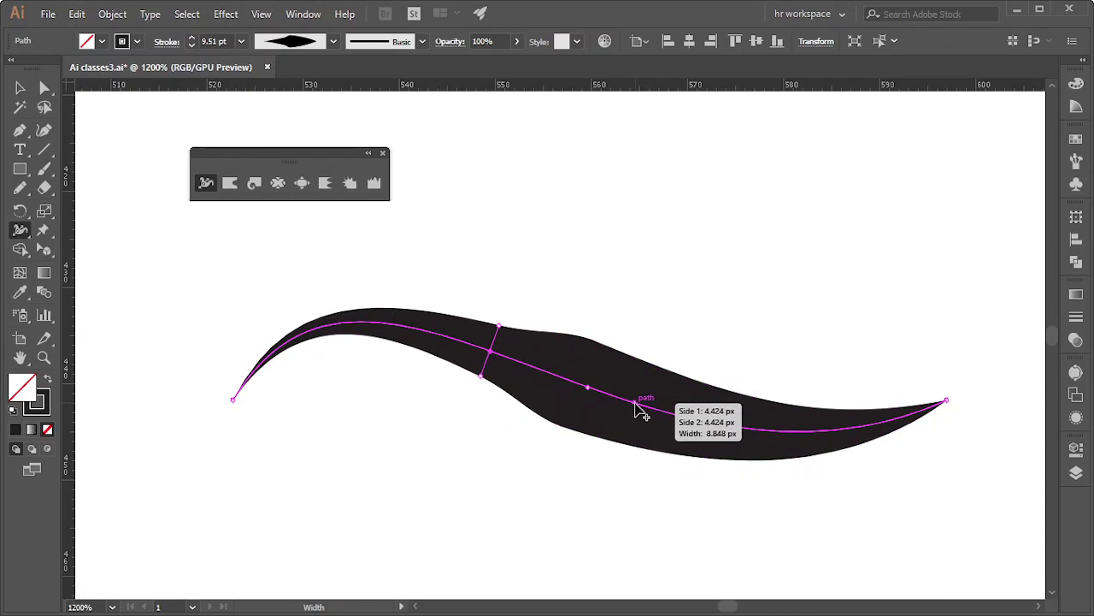
left_click_drag(637, 409, 629, 428)
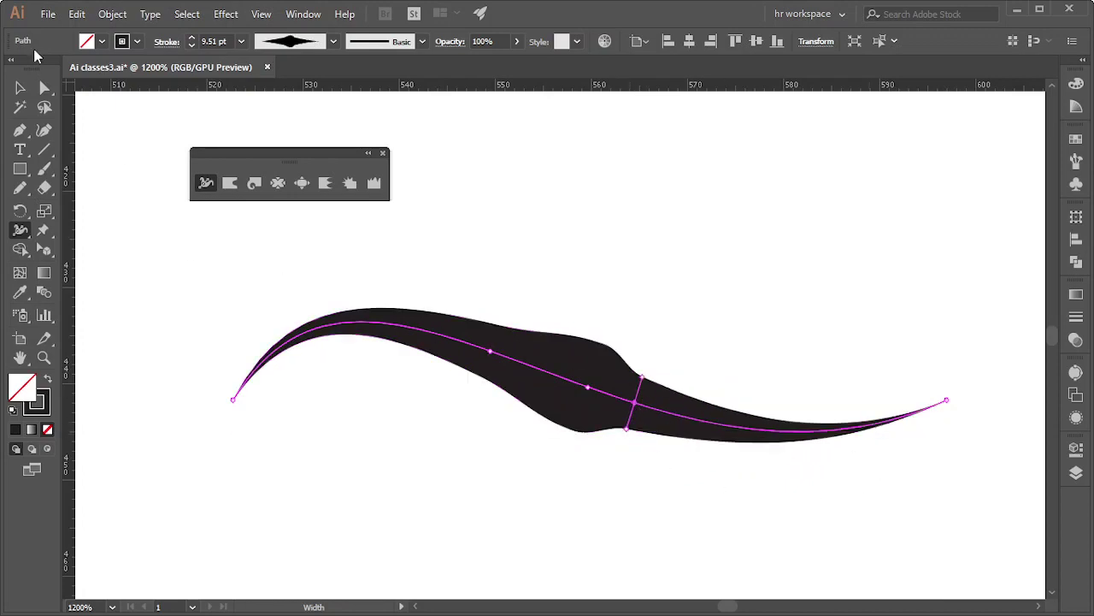
left_click(20, 87)
left_click(883, 399)
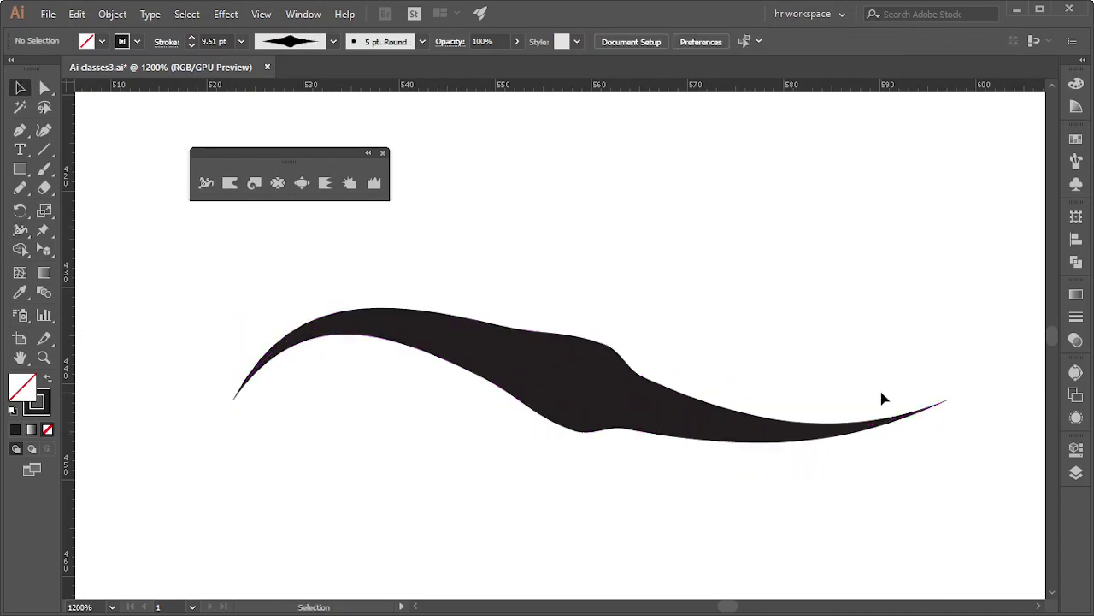
Zoom around the swoosh, select and deselect it, leaving its shape unchanged
scroll(884, 398, "down", 3)
scroll(862, 420, "down", 1)
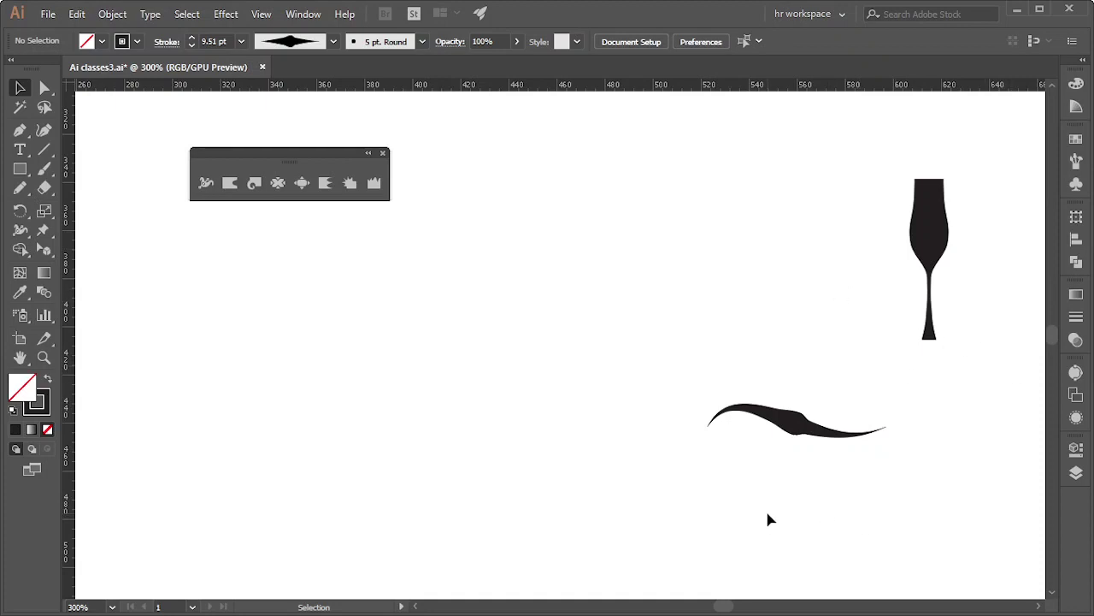
scroll(1026, 479, "up", 1)
scroll(941, 453, "down", 3)
scroll(876, 436, "up", 1)
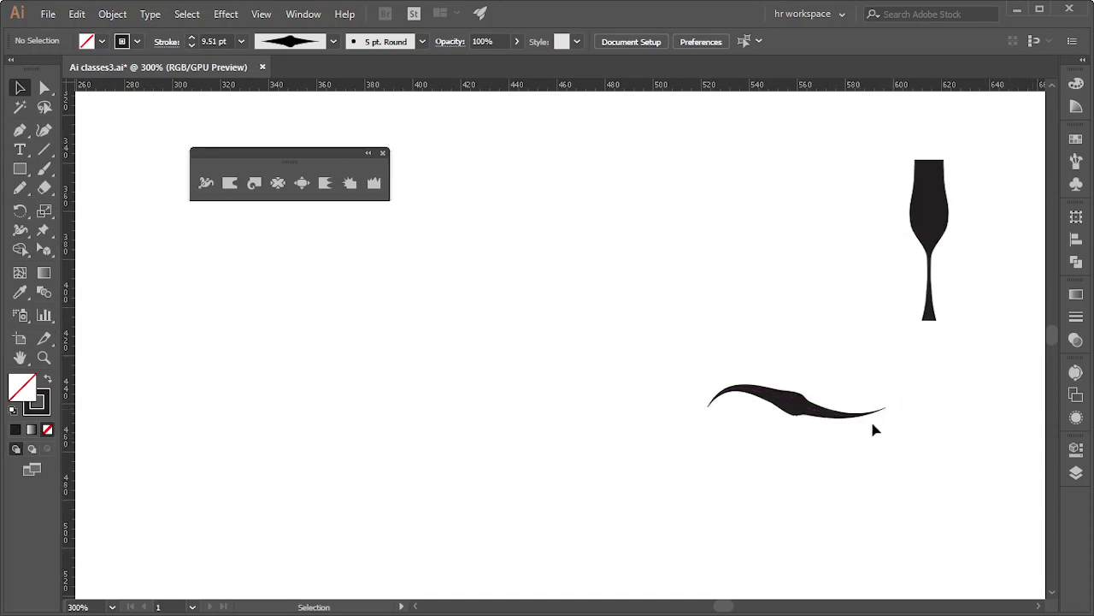
left_click(785, 404)
left_click(205, 183)
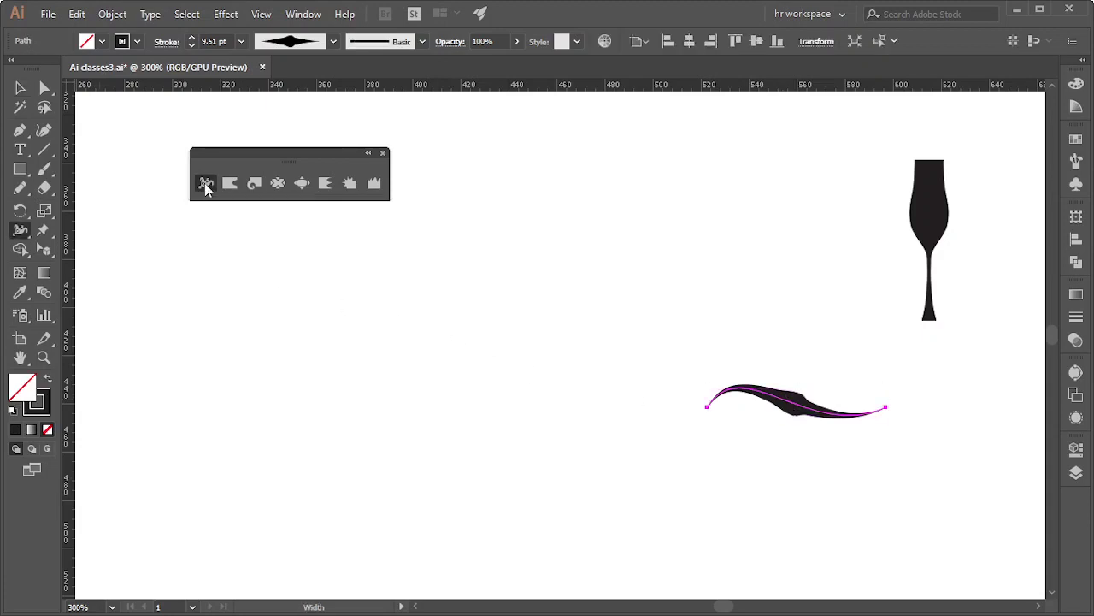
key("v")
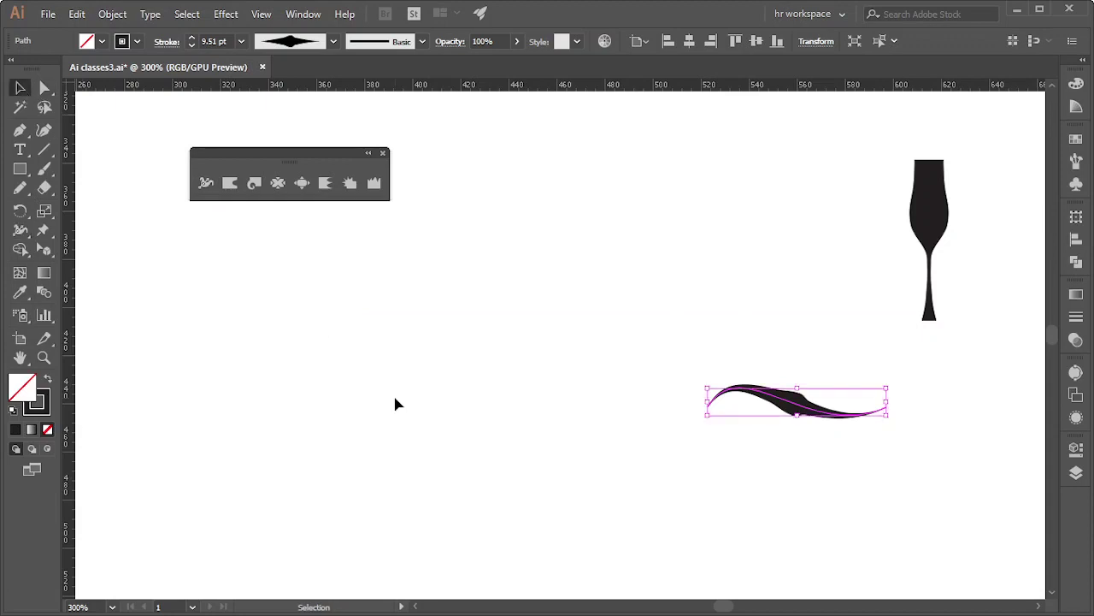
left_click_drag(844, 420, 679, 402)
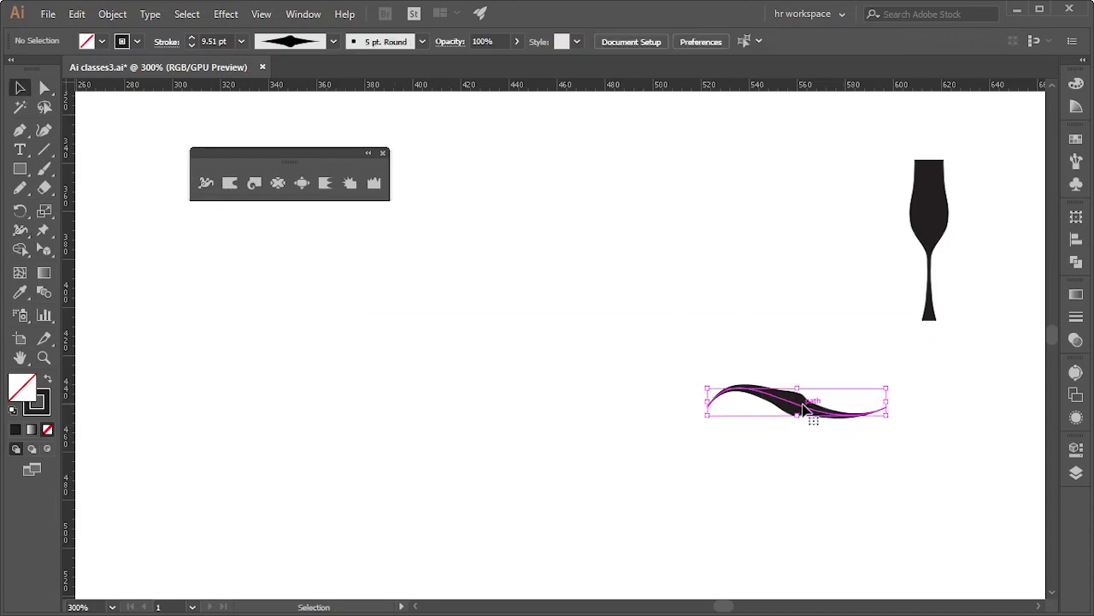
left_click(263, 340)
left_click(204, 188)
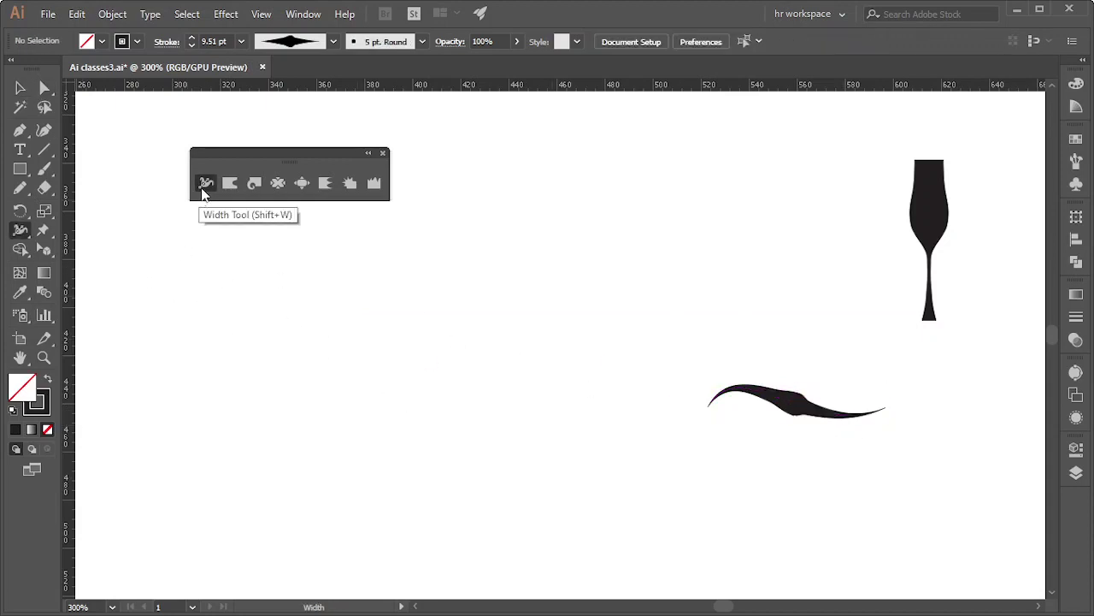
View the Warp Tool brush options and close them without changes
left_click(229, 187)
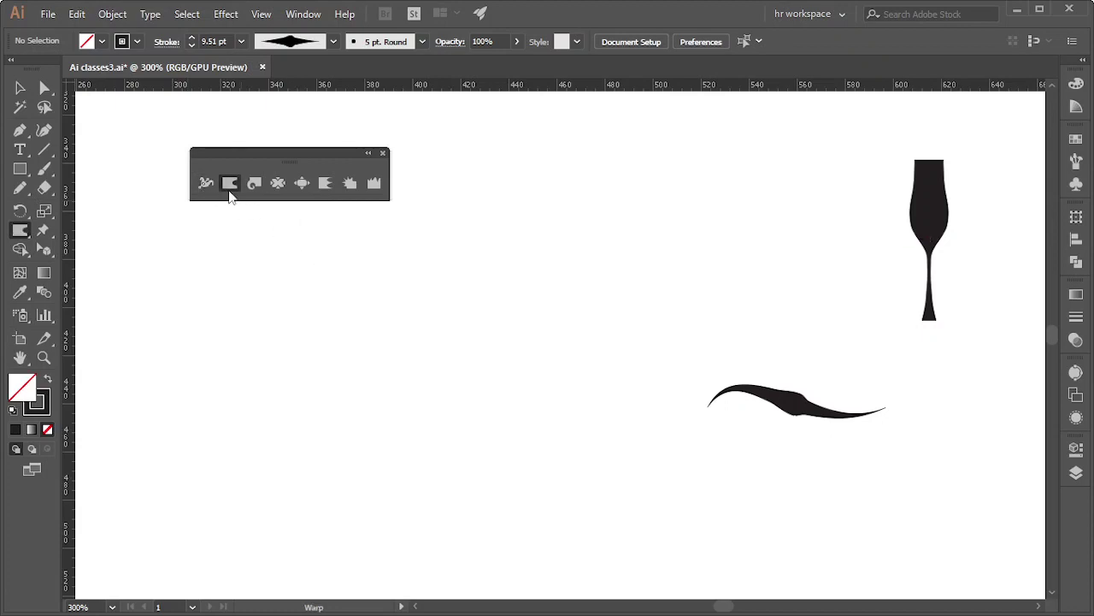
double_click(229, 188)
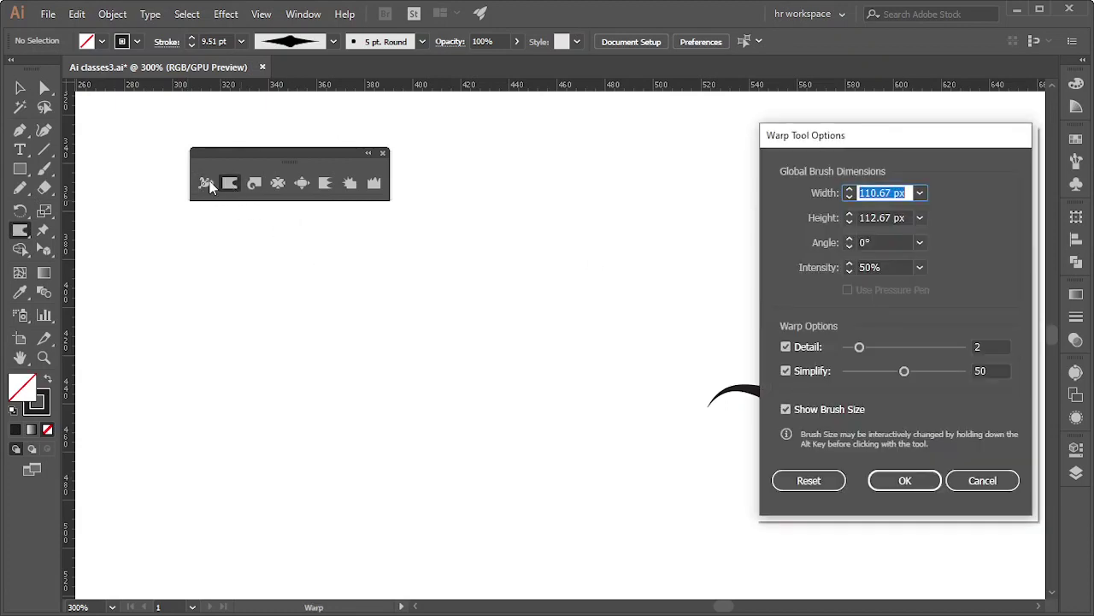
left_click(983, 480)
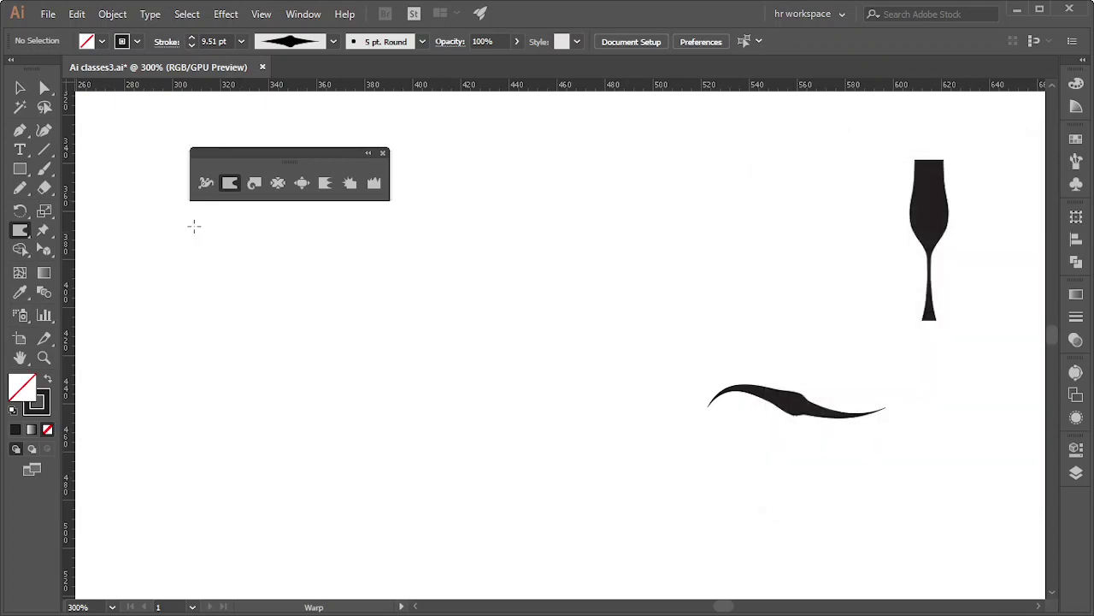
left_click(205, 183)
Select the black swoosh stroke and delete it
left_click(18, 86)
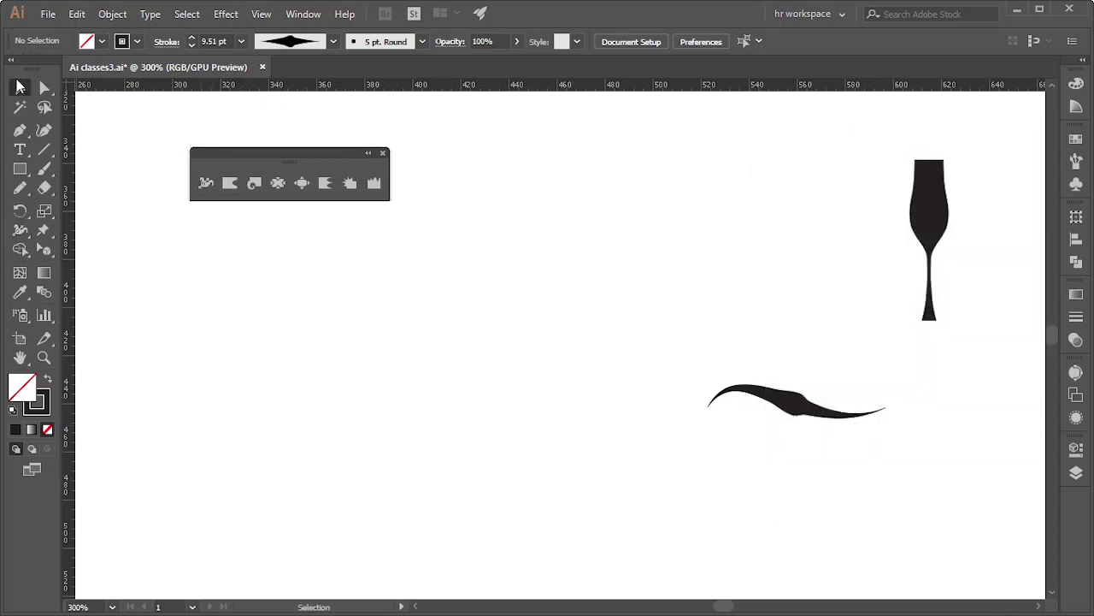
left_click(778, 408)
left_click(205, 183)
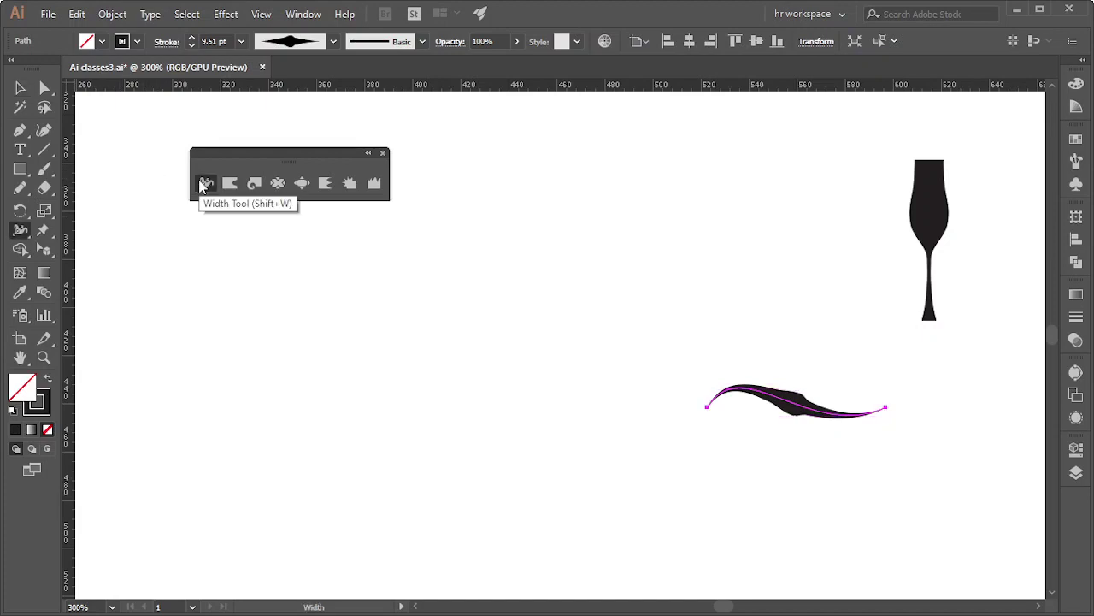
left_click(18, 86)
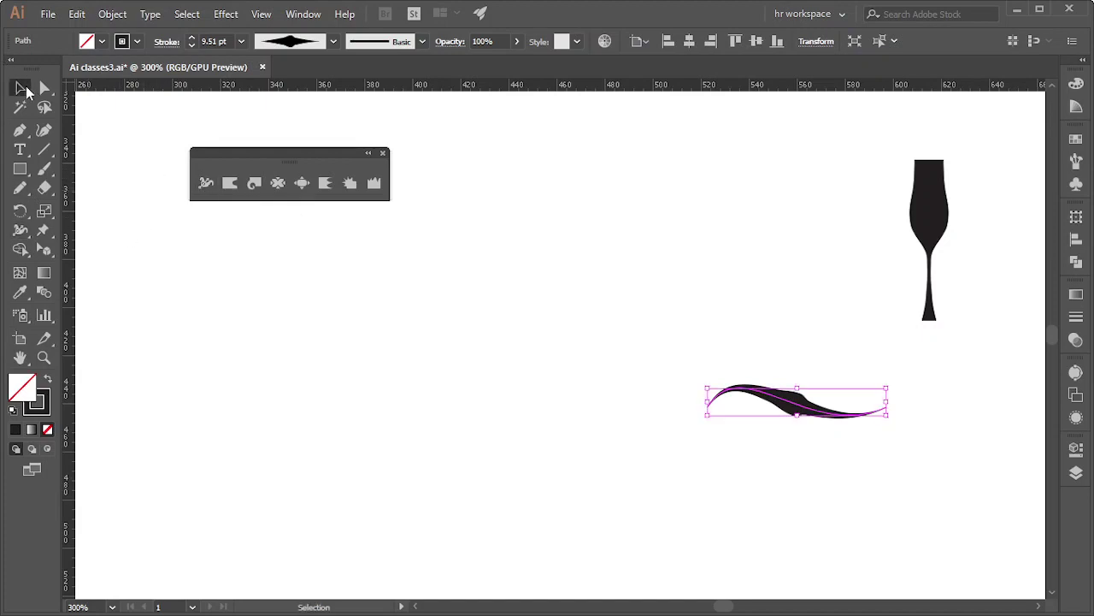
left_click(625, 409)
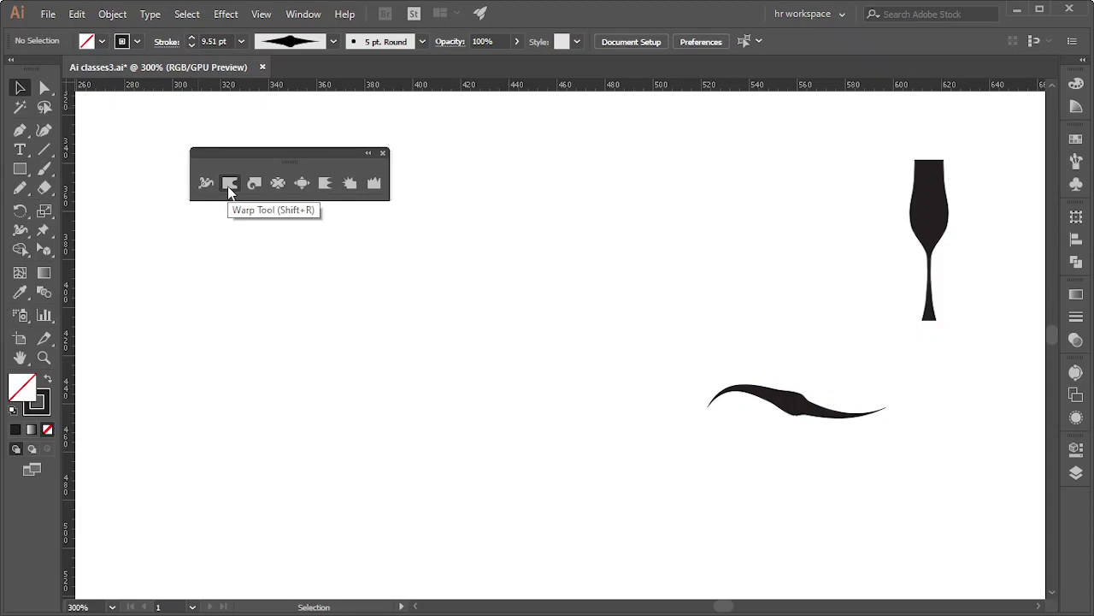
scroll(752, 377, "down", 1)
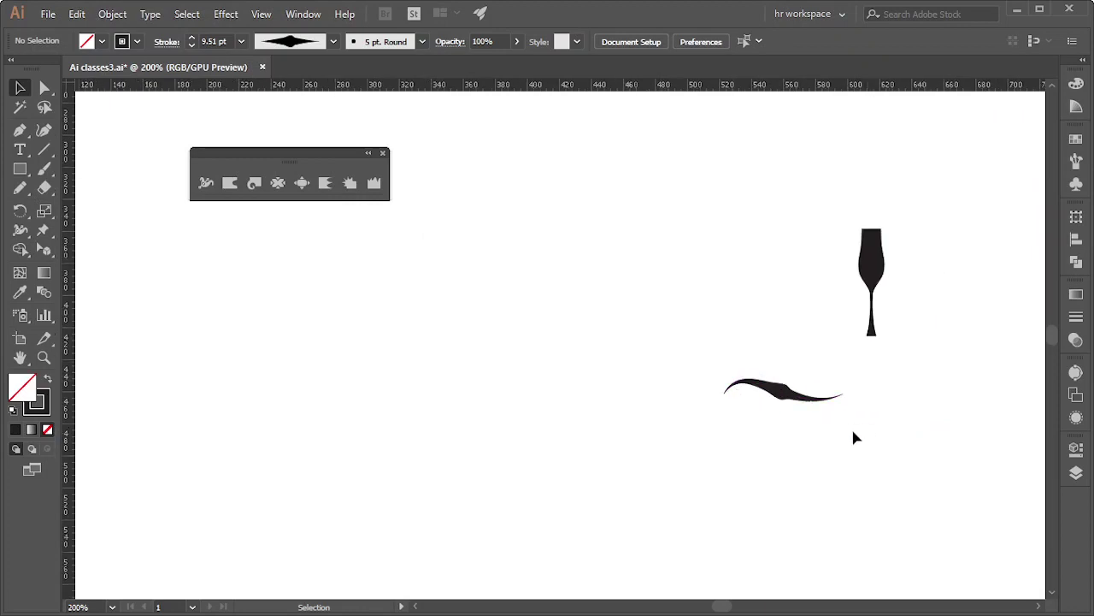
left_click(784, 391)
key("Delete")
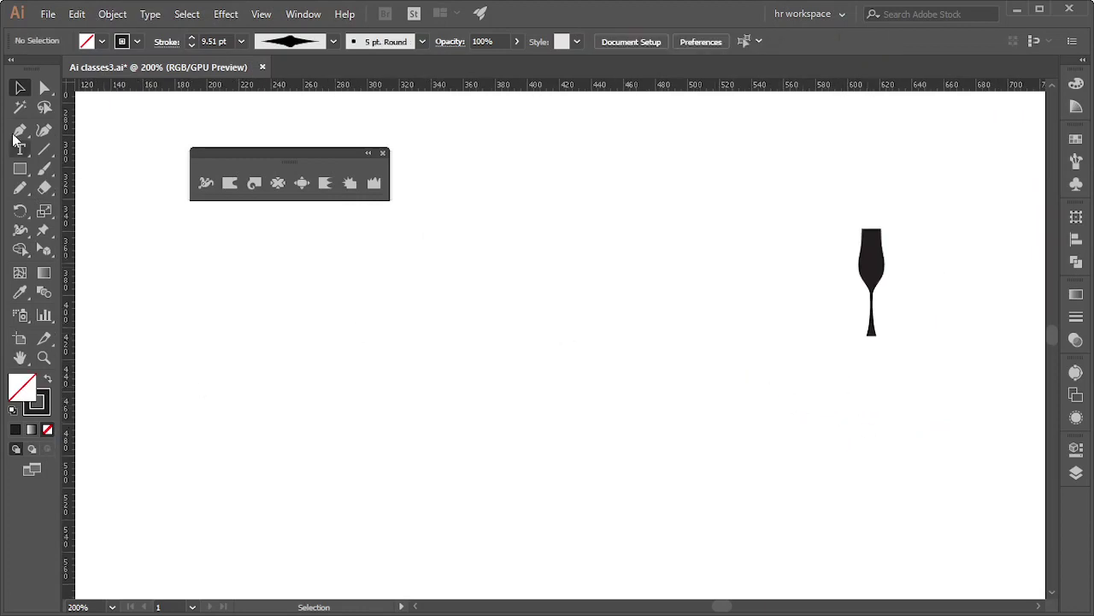
Draw a new vertical line down the page and zoom in on it
left_click(44, 148)
left_click_drag(566, 229, 554, 434)
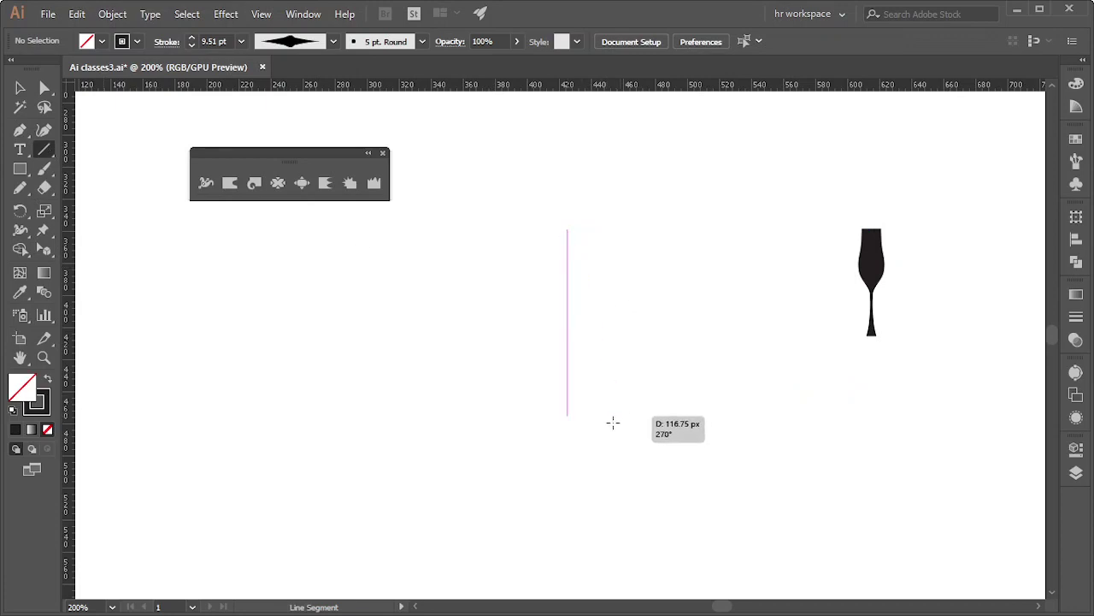
key("v")
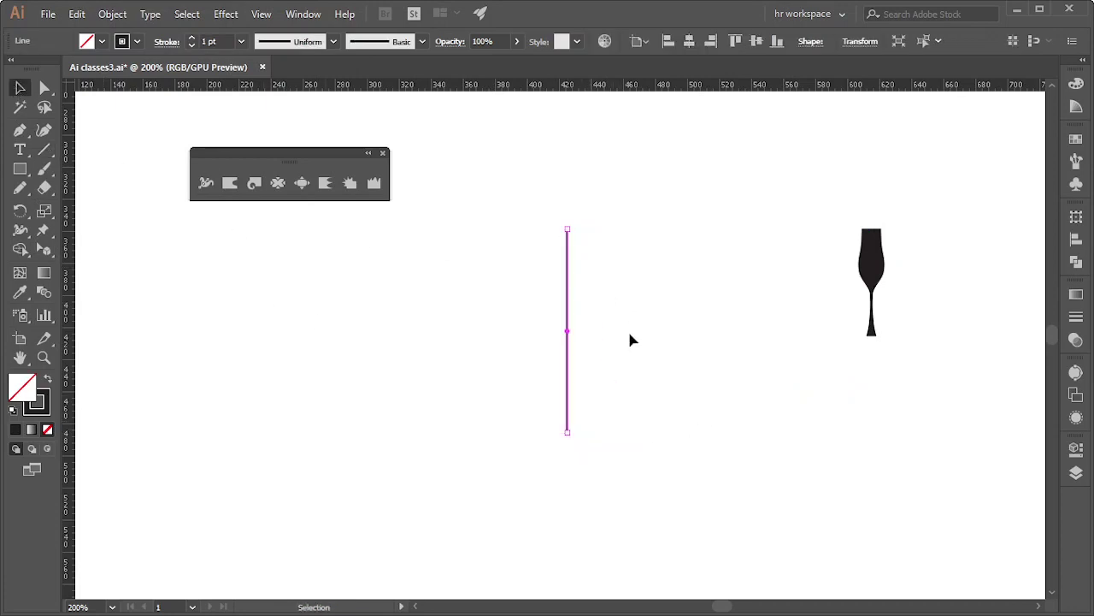
key("ctrl+equal")
scroll(735, 377, "down", 1, "alt")
scroll(654, 281, "up", 1, "alt")
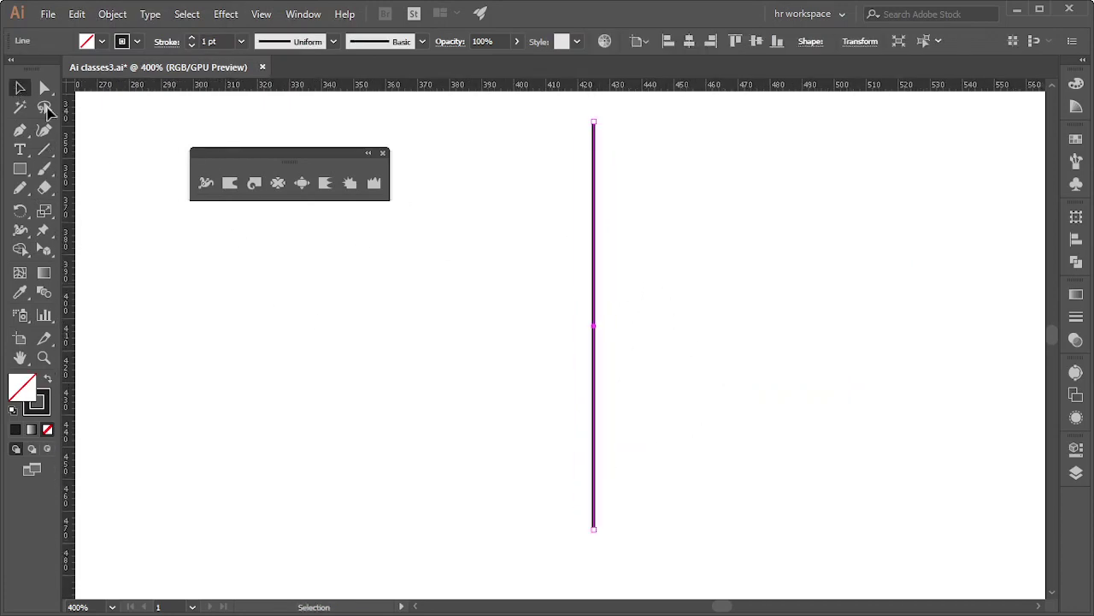
scroll(229, 41, "up", 3)
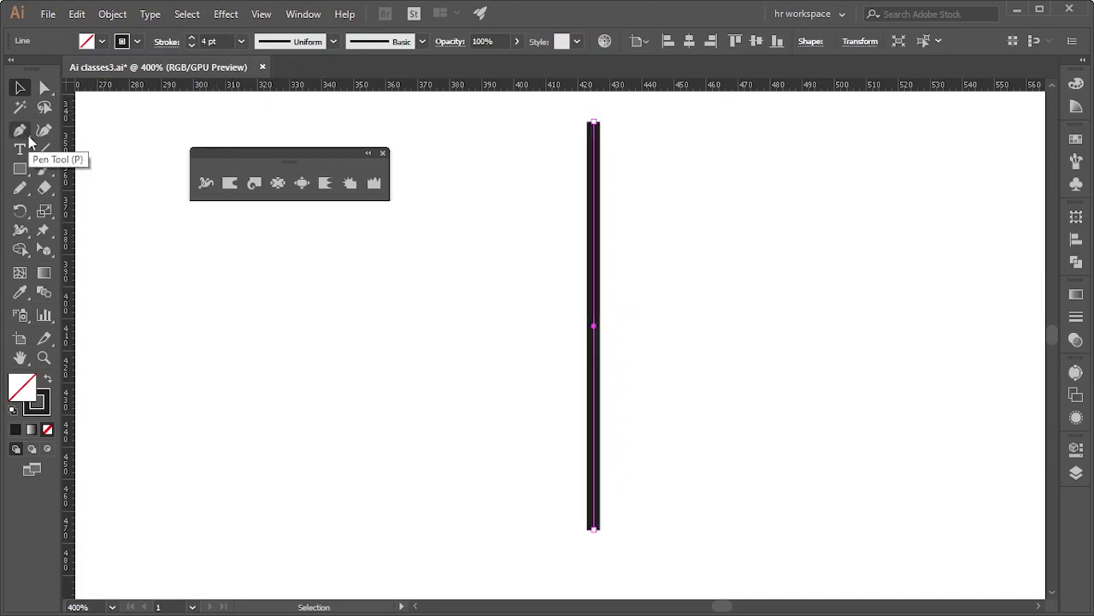
Shape the line's width into a goblet with a bulging bowl, pinched waist and flat base
left_click(206, 183)
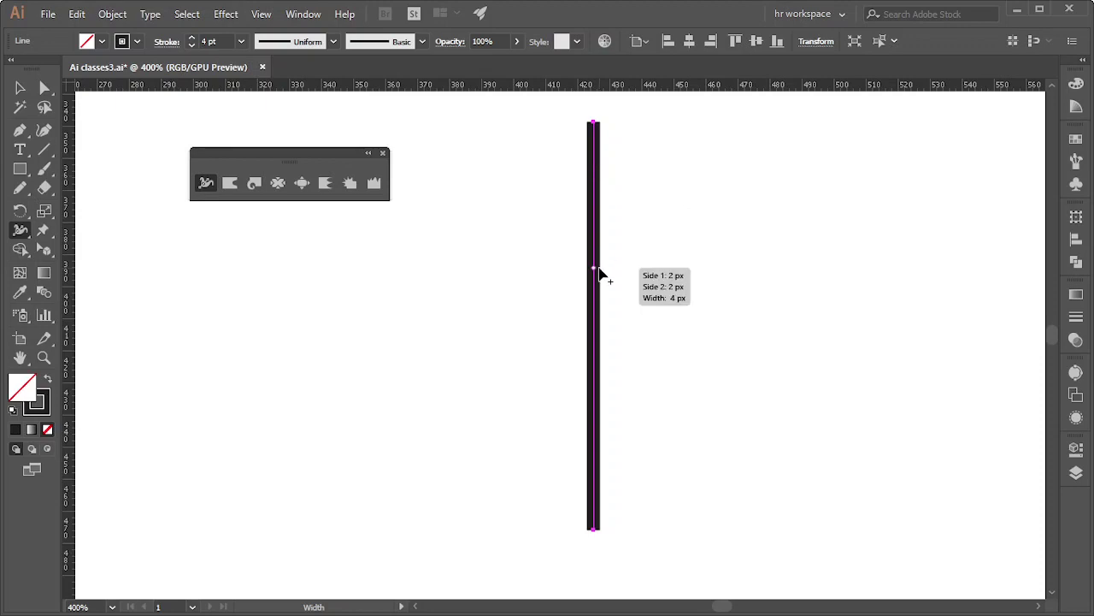
left_click_drag(596, 270, 665, 276)
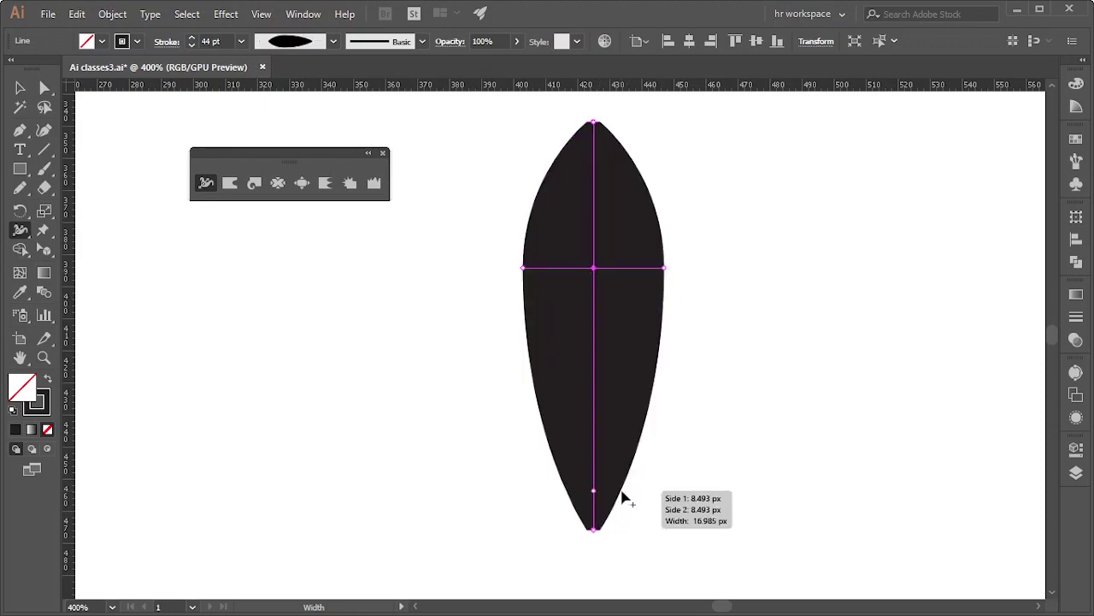
mouse_move(651, 491)
left_mouse_down()
mouse_move(675, 491)
mouse_move(656, 492)
left_mouse_up()
mouse_move(595, 535)
left_mouse_down()
mouse_move(633, 536)
mouse_move(633, 594)
left_mouse_up()
scroll(659, 476, "up", 2)
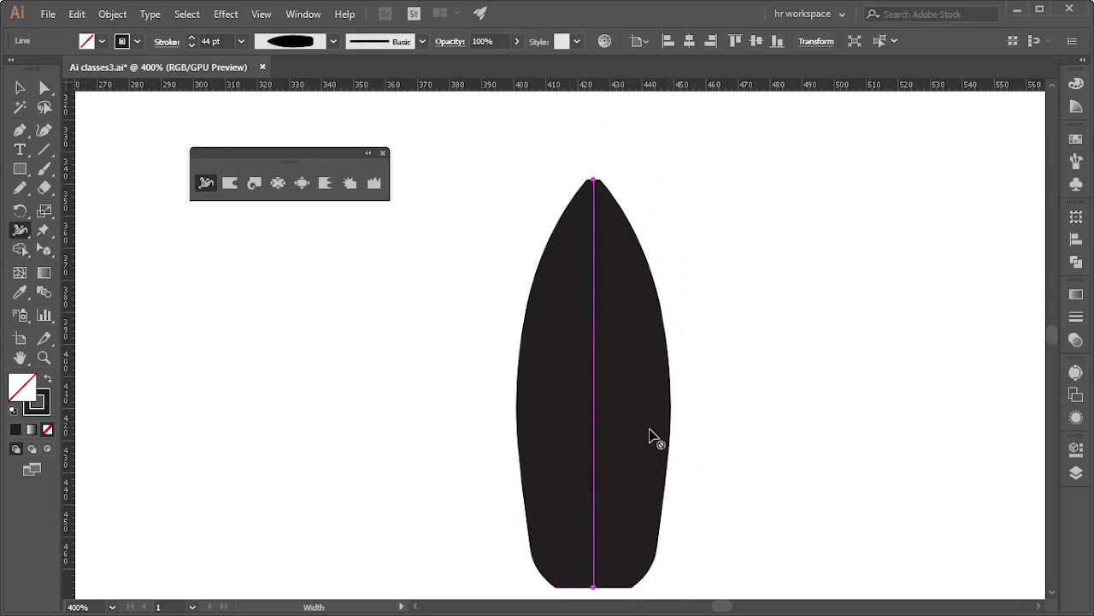
left_click_drag(596, 434, 621, 436)
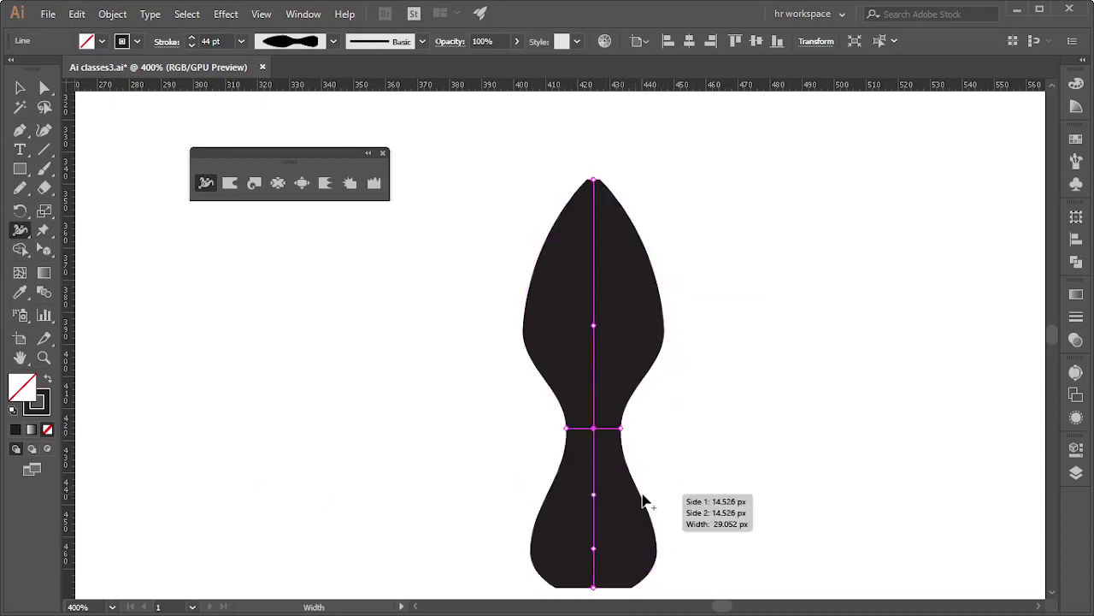
left_click_drag(641, 495, 628, 555)
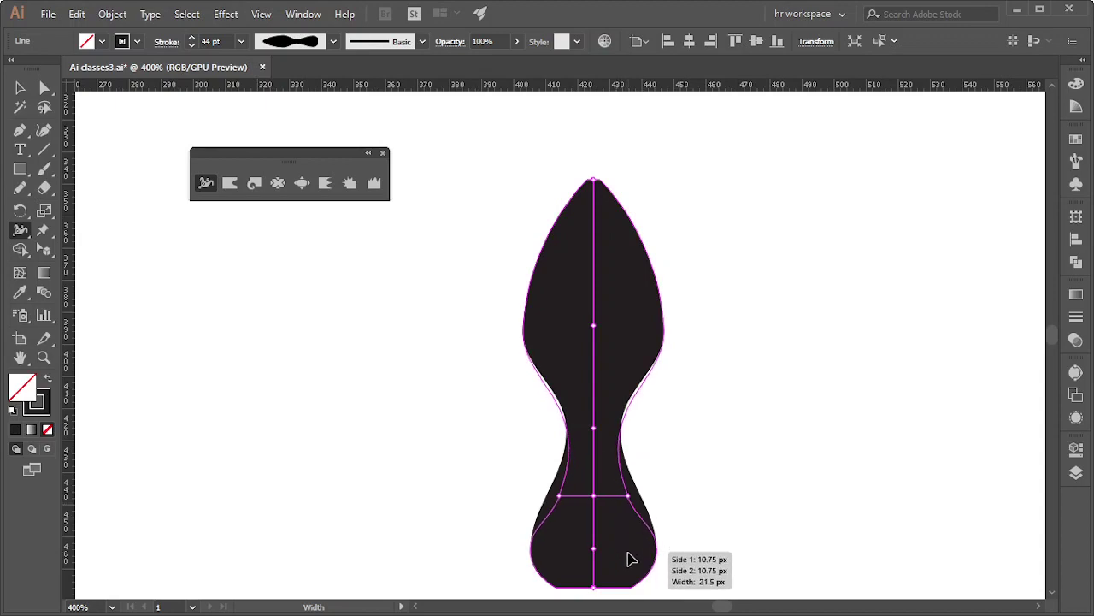
left_click_drag(593, 496, 596, 564)
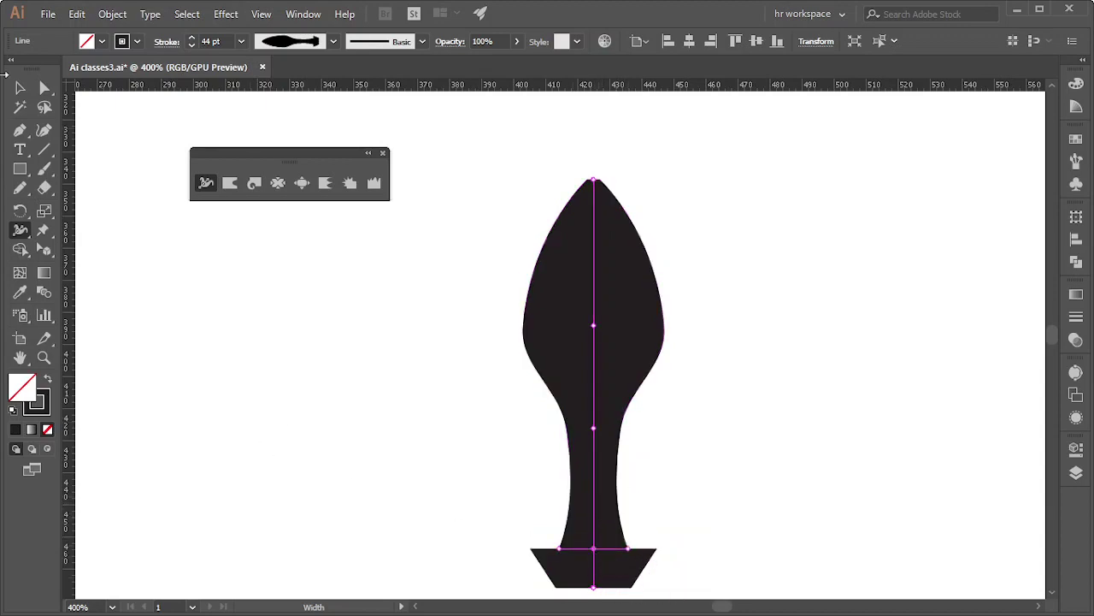
Widen the goblet's top into a flat rim, then rotate it 180° into a vase
left_click(20, 87)
left_click(707, 285)
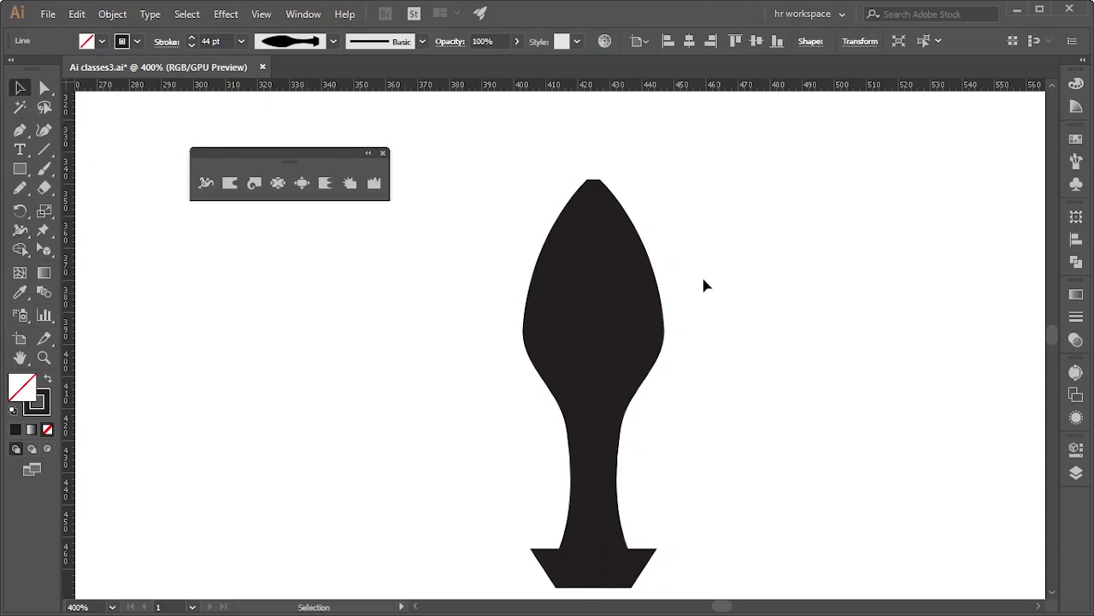
left_click(598, 200)
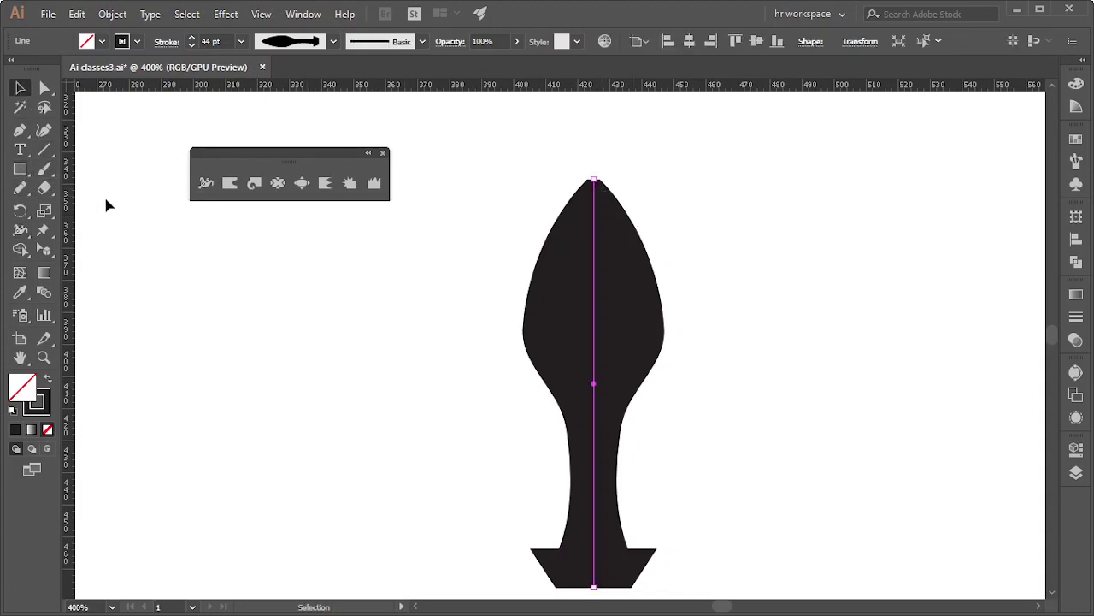
left_click(206, 183)
left_click_drag(594, 181, 637, 184)
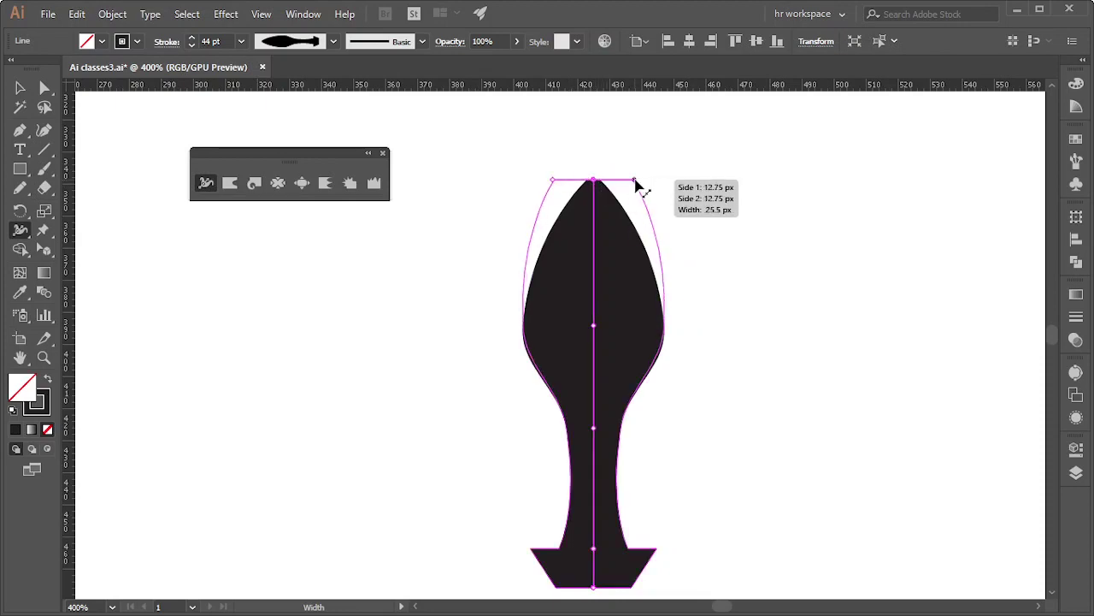
left_click_drag(637, 184, 631, 179)
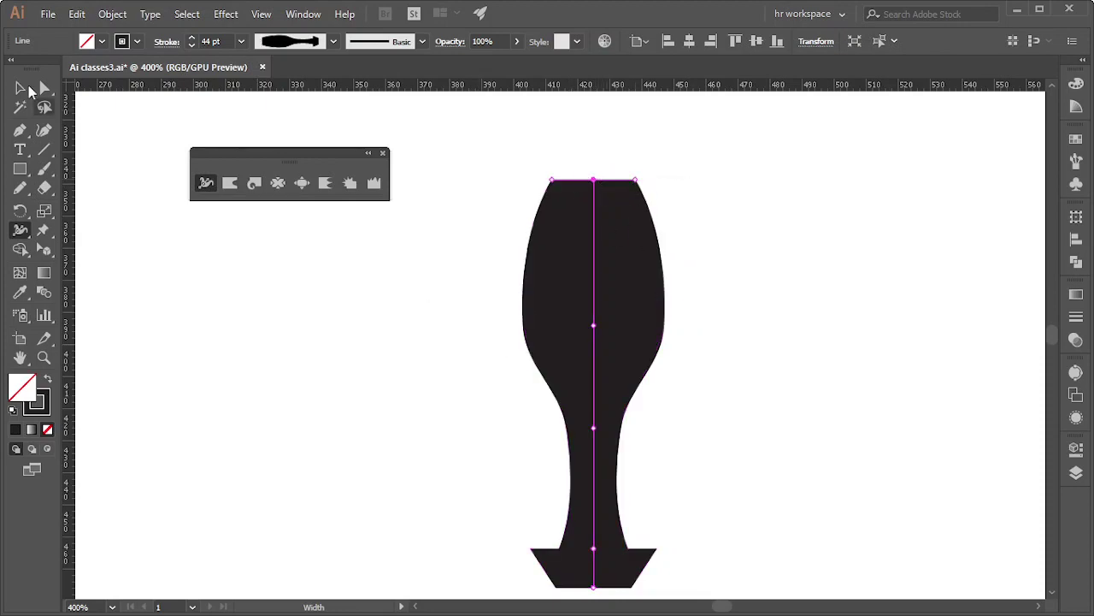
left_click(14, 88)
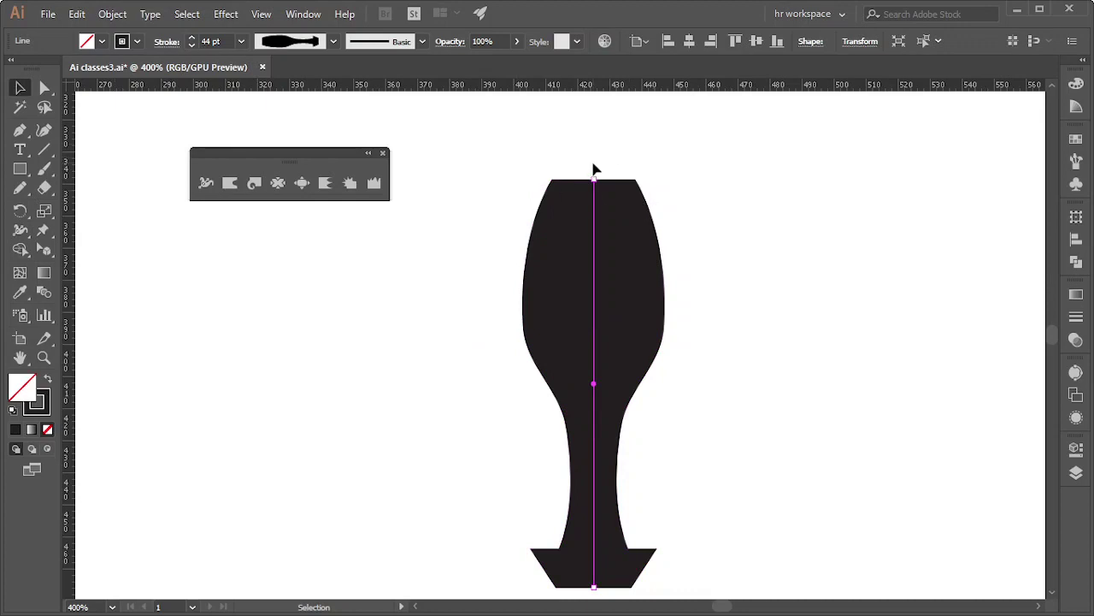
left_click_drag(596, 176, 586, 523)
Reshape the vase into a lamp with a wide upper shade and tapered base
left_click(737, 375)
scroll(737, 375, "down", 1)
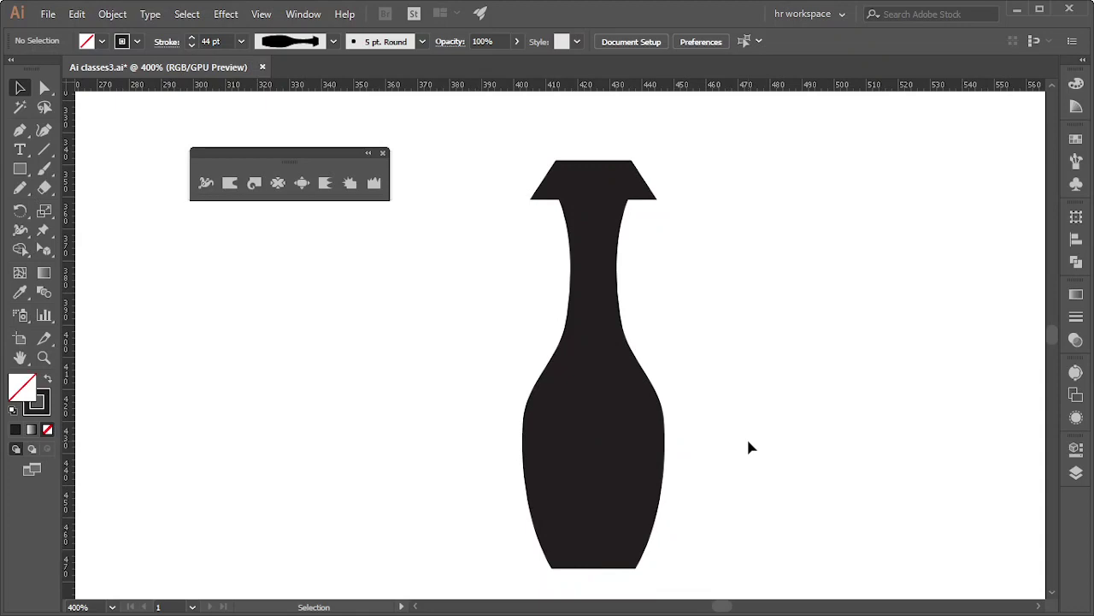
left_click(609, 365)
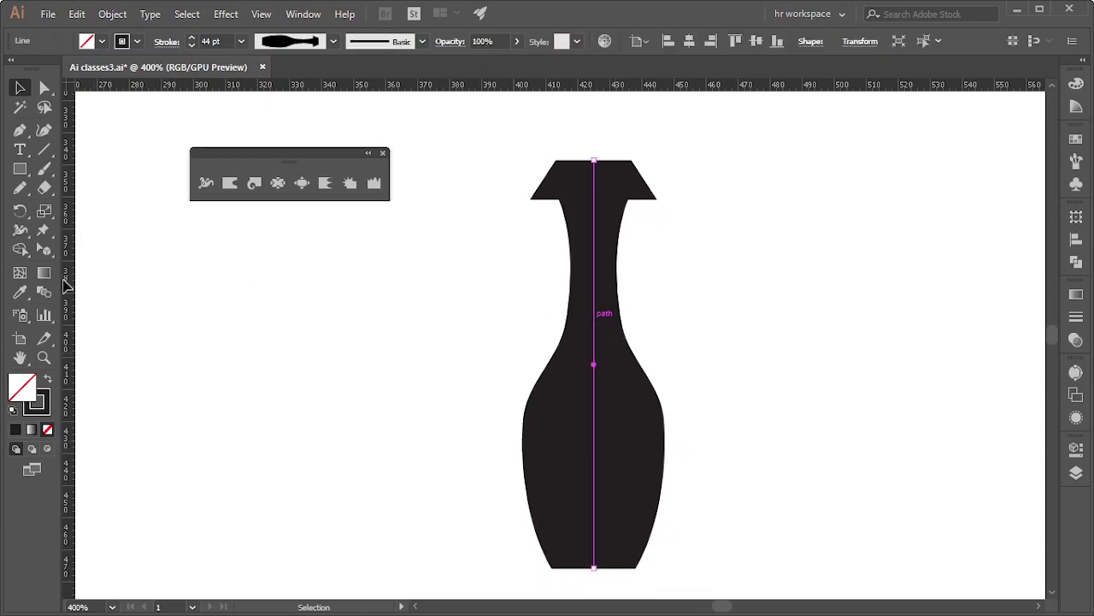
left_click(206, 183)
left_click_drag(583, 291, 661, 305)
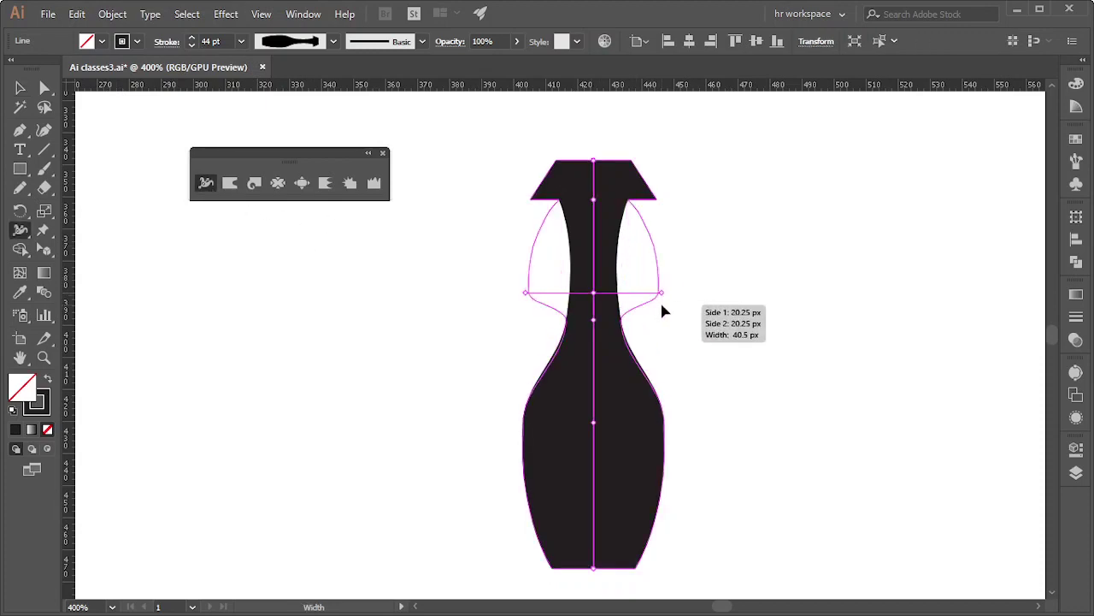
mouse_move(662, 306)
left_mouse_down()
mouse_move(614, 314)
mouse_move(701, 363)
mouse_move(715, 359)
left_mouse_up()
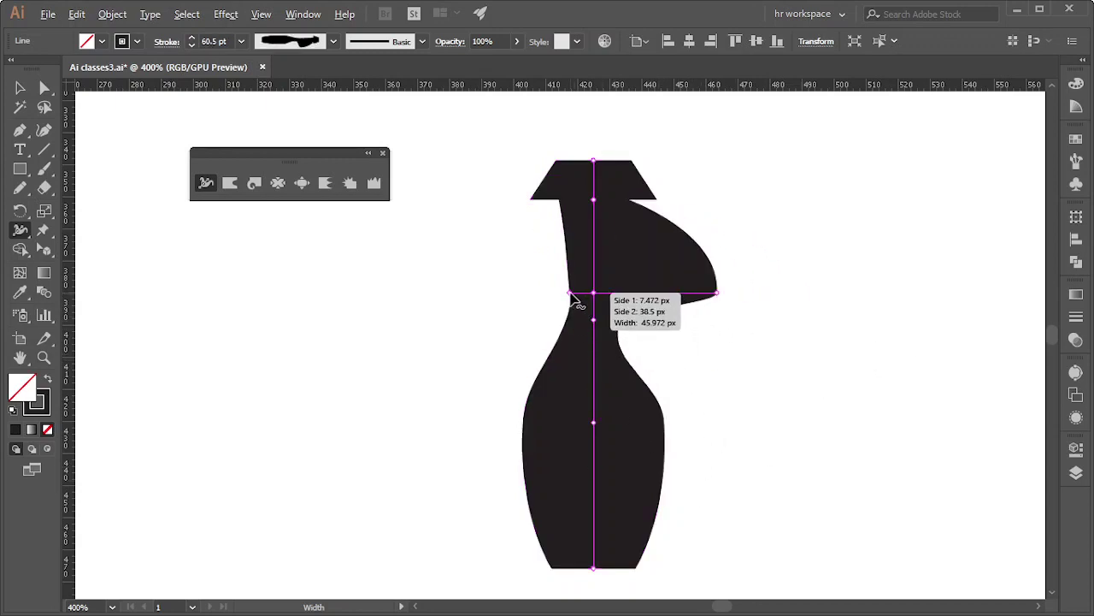
left_click_drag(570, 294, 471, 300)
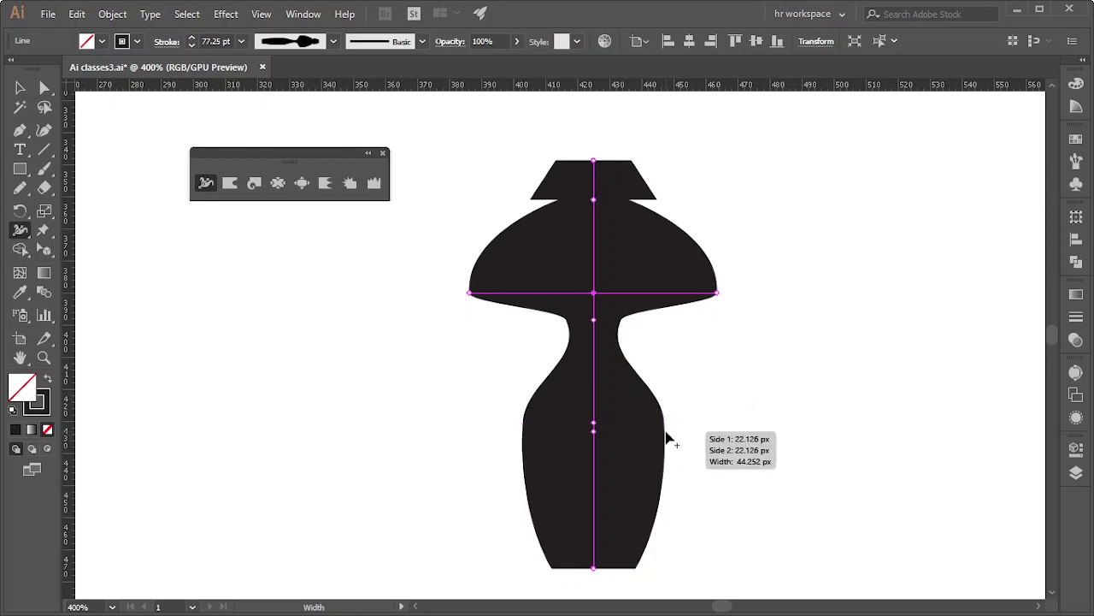
mouse_move(667, 439)
left_mouse_down()
mouse_move(662, 475)
mouse_move(609, 495)
left_mouse_up()
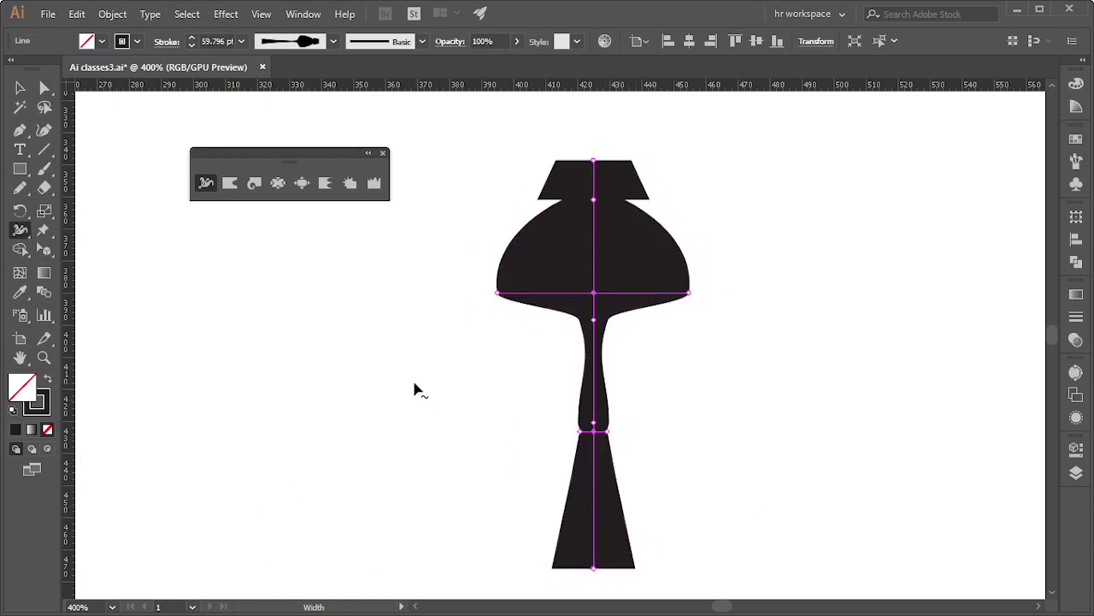
Select the lamp shape and delete it
left_click(20, 87)
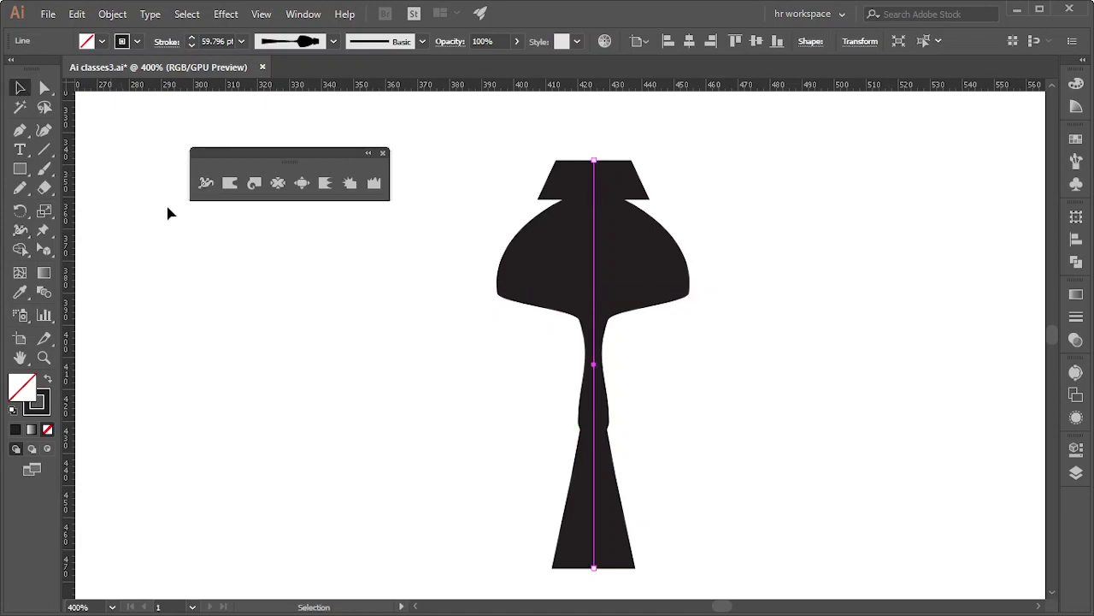
left_click(252, 441)
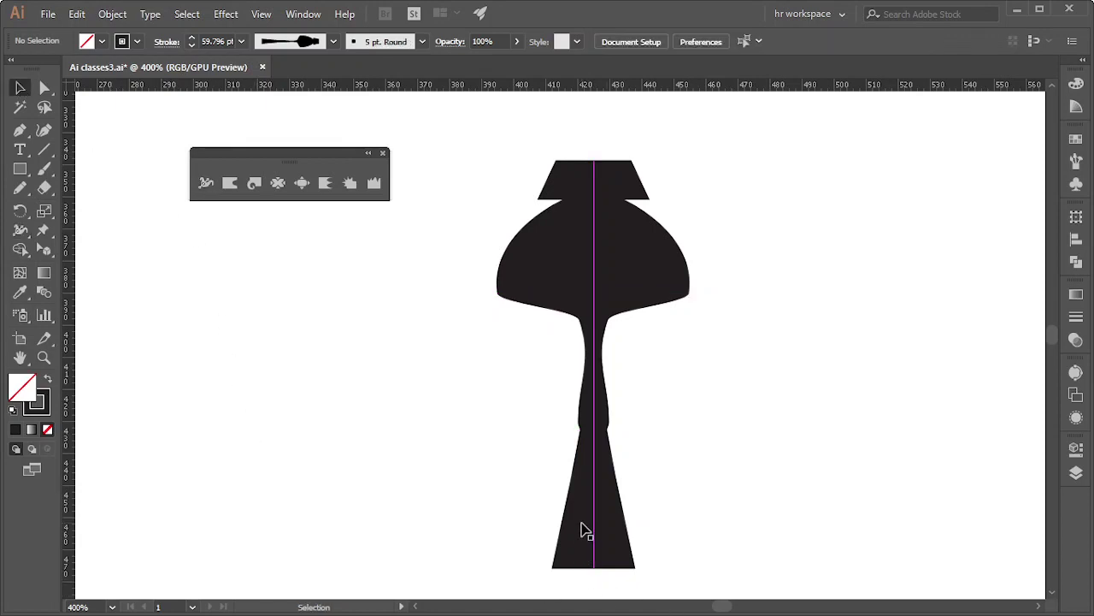
left_click(630, 293)
key("Delete")
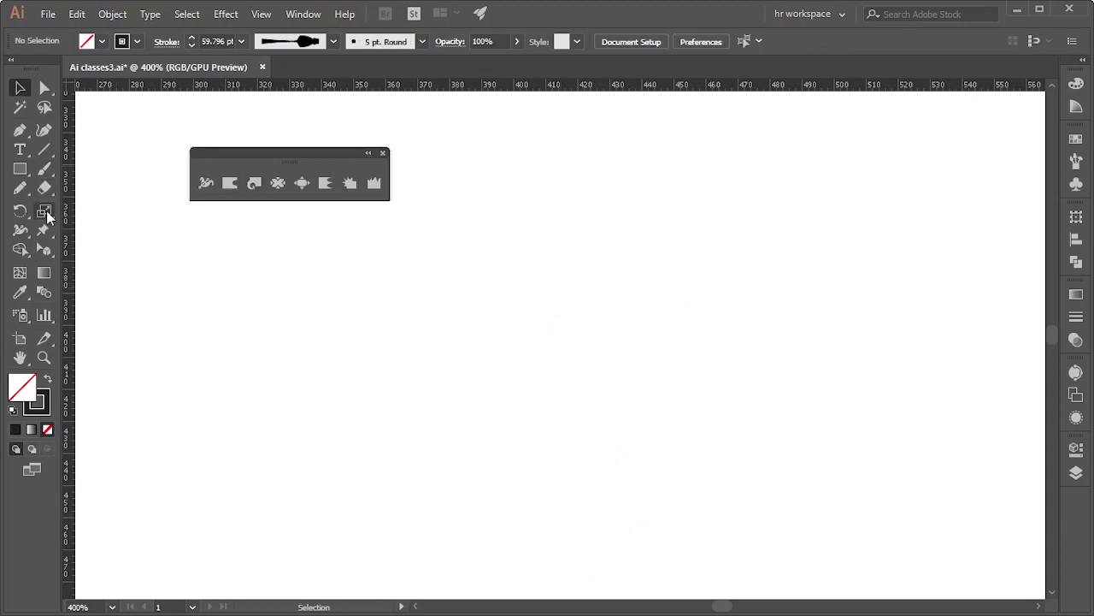
Browse the hidden Perspective and Puppet Warp tool flyouts, then close them
left_click(50, 252)
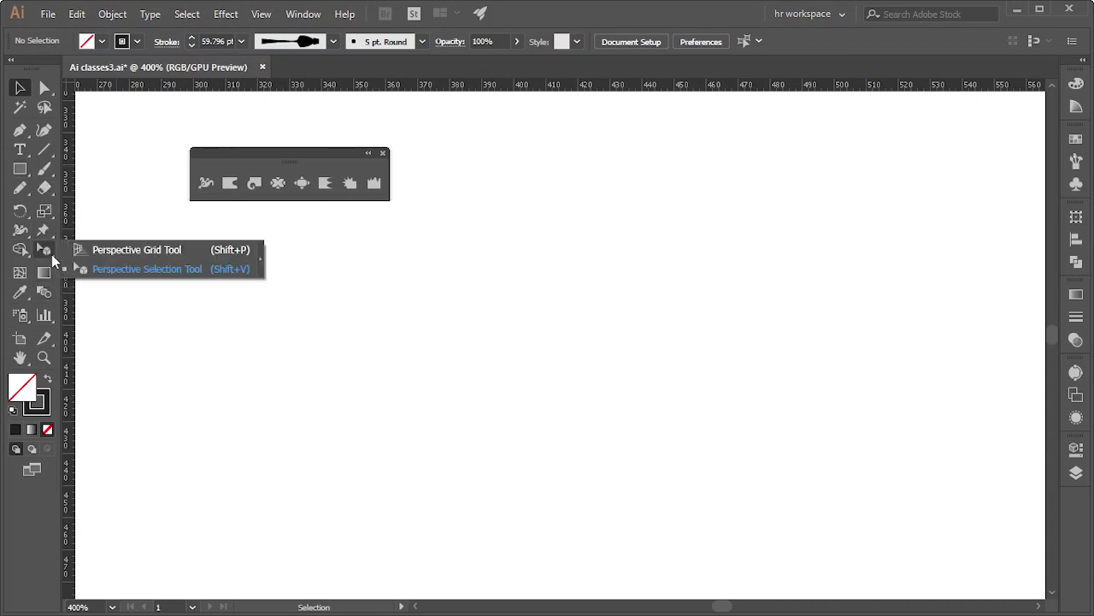
left_click(52, 232)
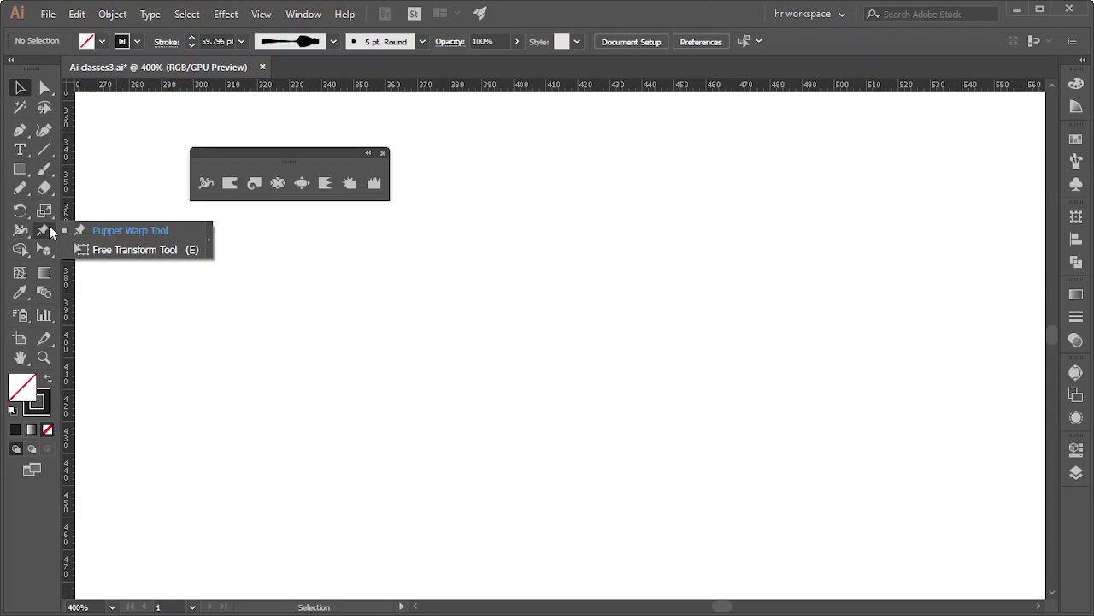
left_click(427, 305)
Draw a mid-page rectangle filled solid black with no stroke
key("m")
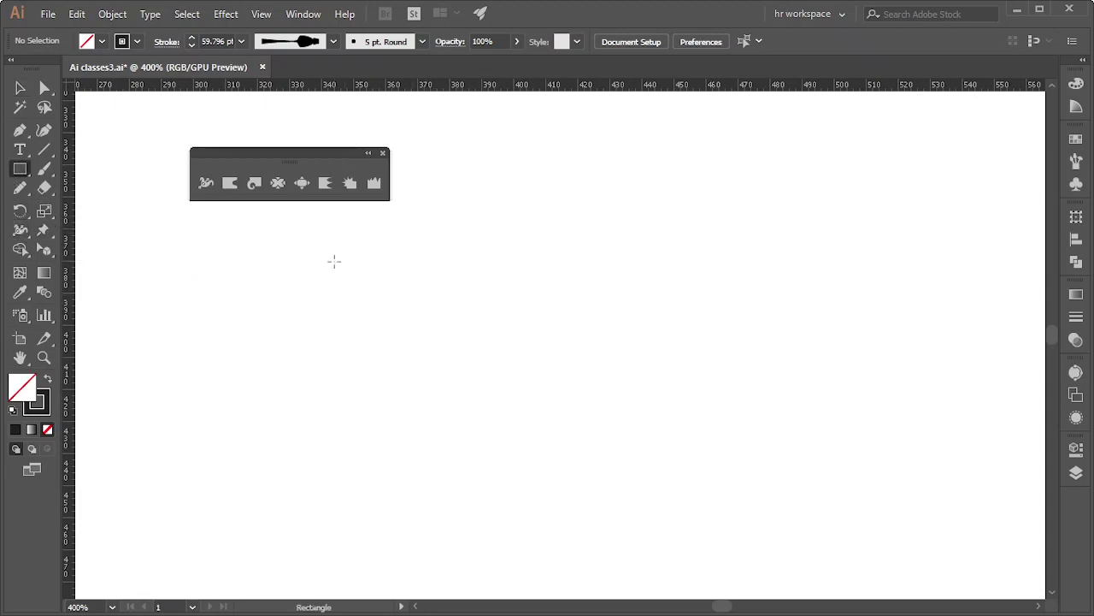
left_click_drag(334, 261, 682, 471)
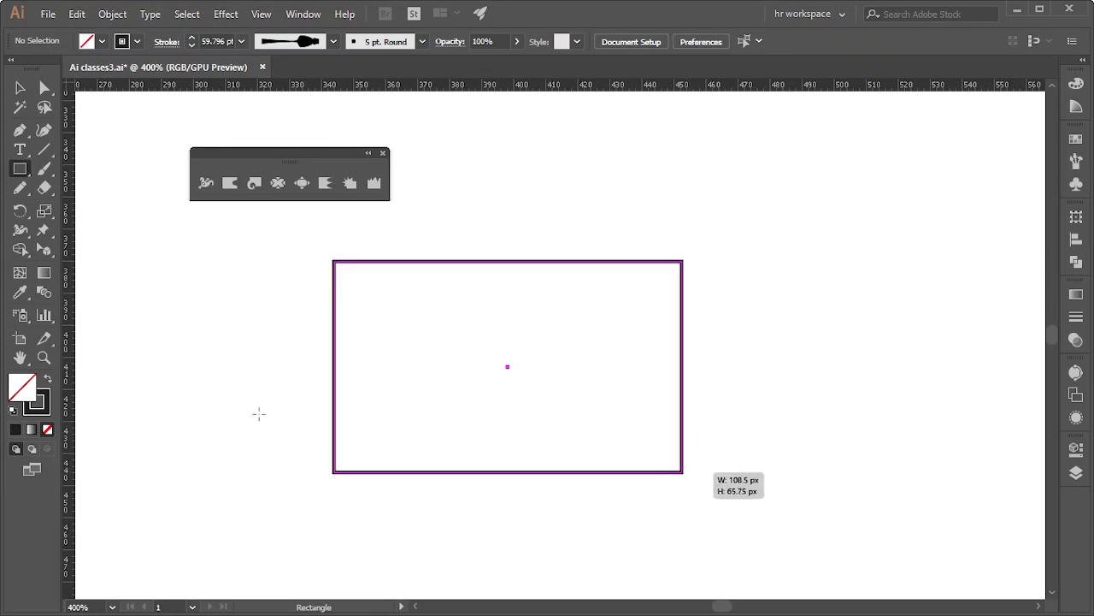
left_click(47, 381)
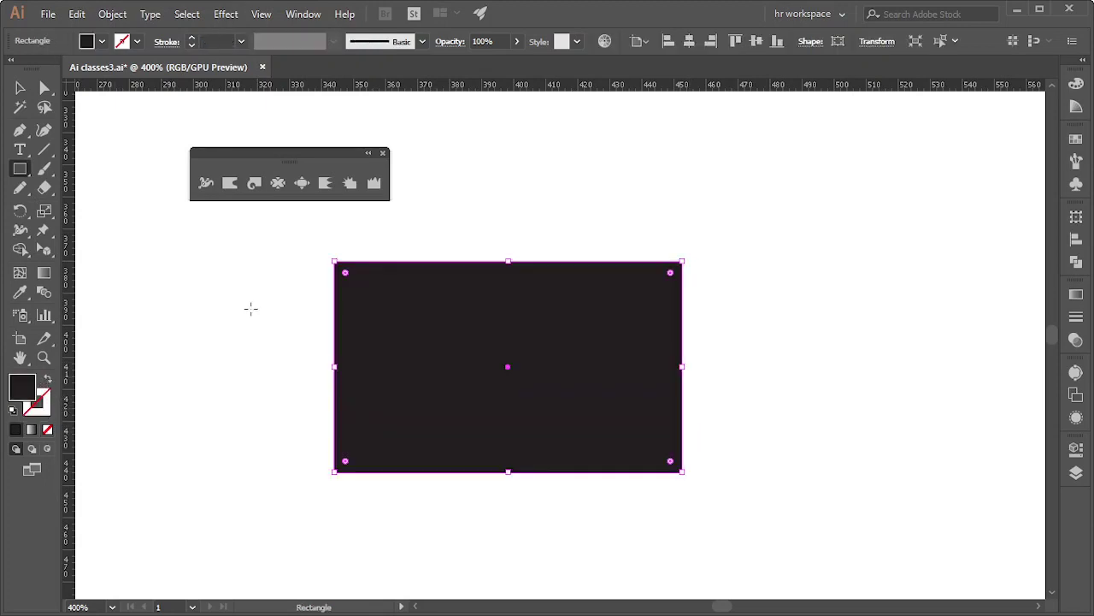
left_click(230, 184)
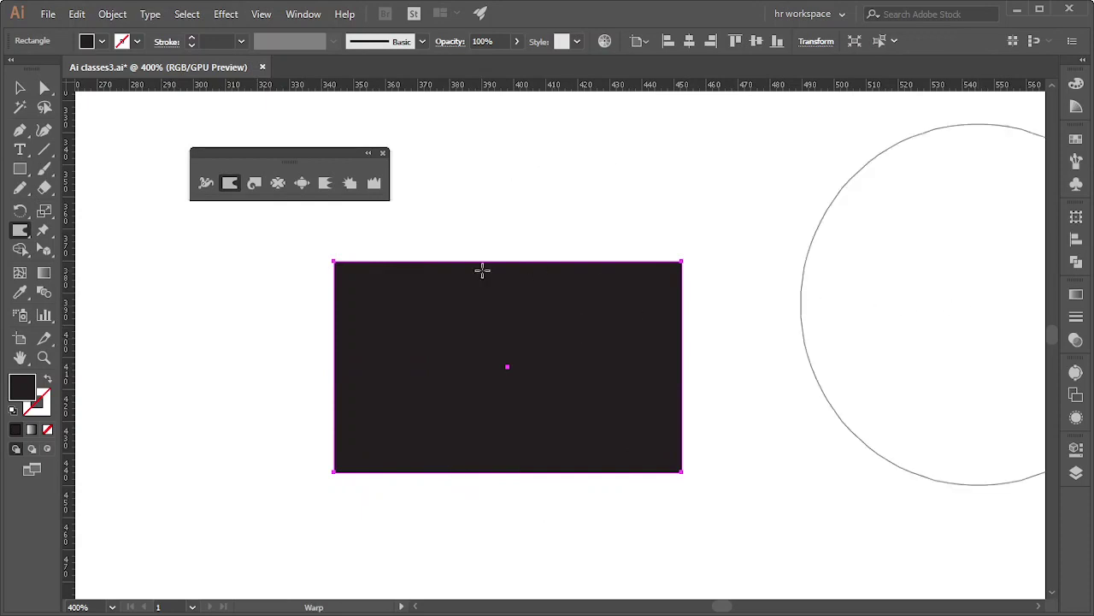
Set the Warp Tool brush width to 105 in Warp Tool Options and confirm
double_click(230, 183)
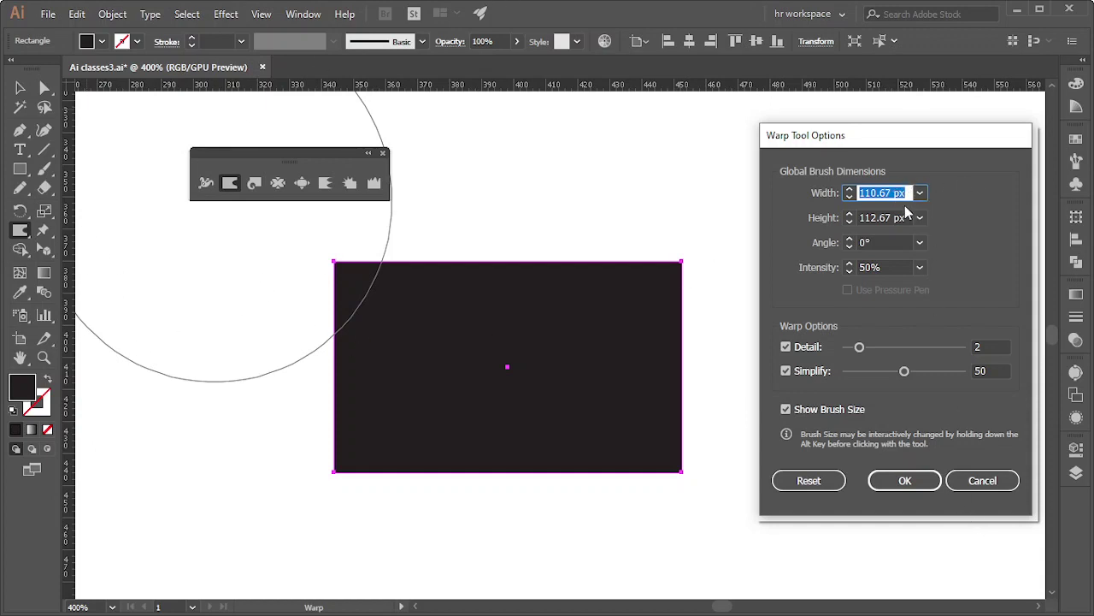
type("105")
scroll(893, 195, "down", 8)
left_click(902, 490)
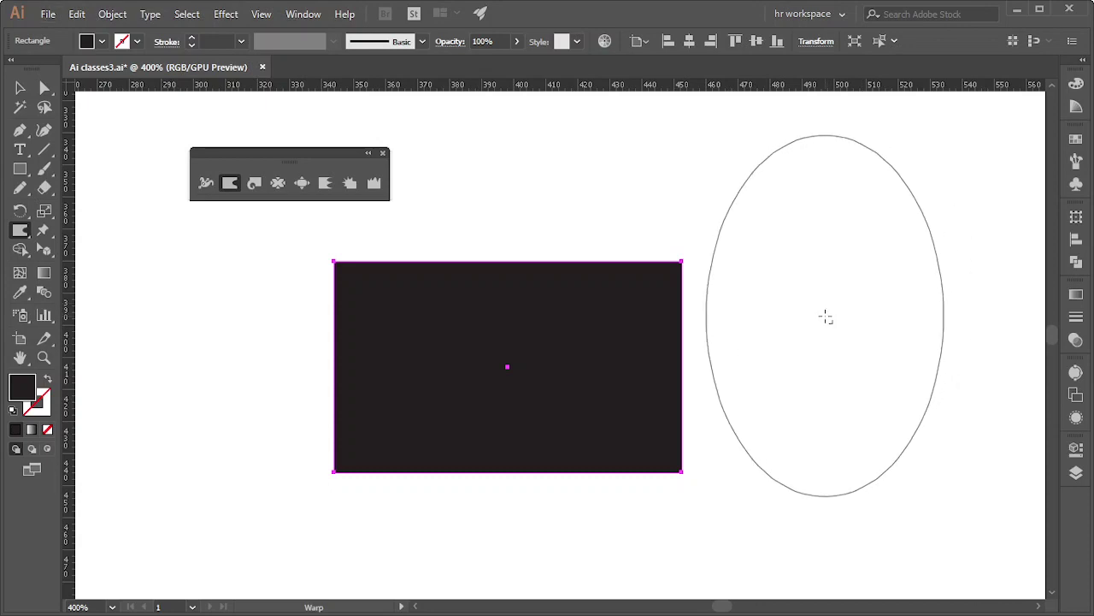
Widen the Warp tool brush over the black rectangle
mouse_move(826, 317)
left_mouse_down()
mouse_move(905, 331)
mouse_move(800, 341)
mouse_move(875, 340)
mouse_move(873, 270)
mouse_move(867, 418)
mouse_move(847, 442)
mouse_move(777, 437)
mouse_move(765, 403)
mouse_move(870, 399)
mouse_move(858, 379)
mouse_move(796, 430)
mouse_move(903, 293)
mouse_move(809, 371)
mouse_move(786, 419)
mouse_move(882, 311)
mouse_move(821, 268)
mouse_move(813, 419)
mouse_move(845, 374)
mouse_move(872, 395)
mouse_move(823, 395)
mouse_move(818, 413)
mouse_move(823, 374)
mouse_move(813, 359)
mouse_move(838, 364)
mouse_move(830, 349)
mouse_move(849, 359)
mouse_move(833, 362)
mouse_move(787, 271)
mouse_move(857, 416)
mouse_move(821, 356)
mouse_move(843, 356)
mouse_move(806, 359)
mouse_move(811, 324)
mouse_move(811, 430)
mouse_move(757, 423)
mouse_move(770, 393)
mouse_move(779, 442)
mouse_move(760, 446)
left_mouse_up()
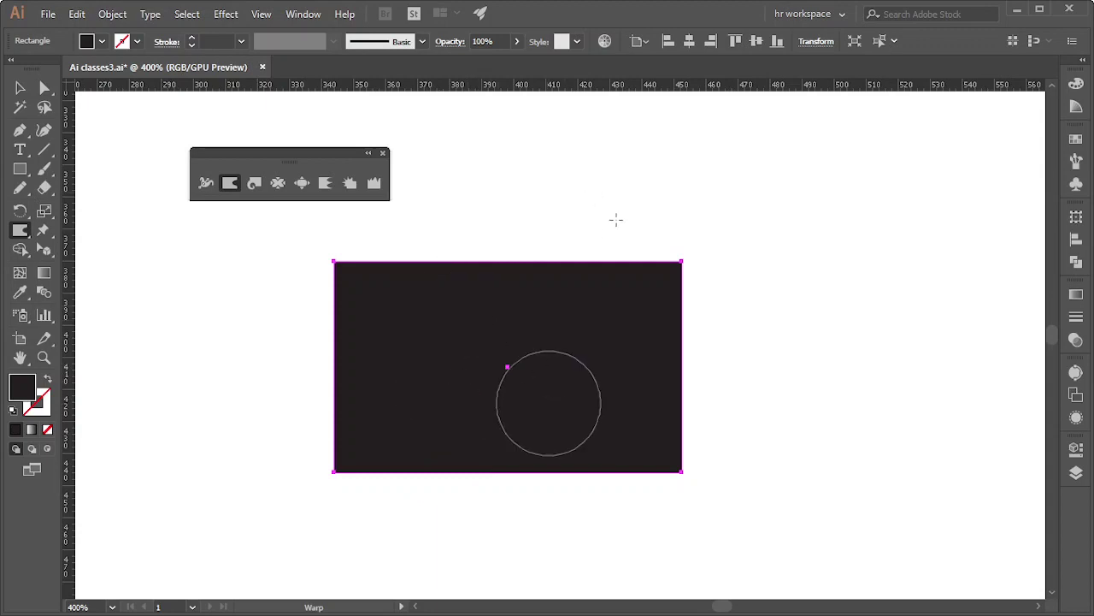
Warp a bump up from the rectangle's top edge and bulge its right edge outward
left_click_drag(498, 247, 509, 196)
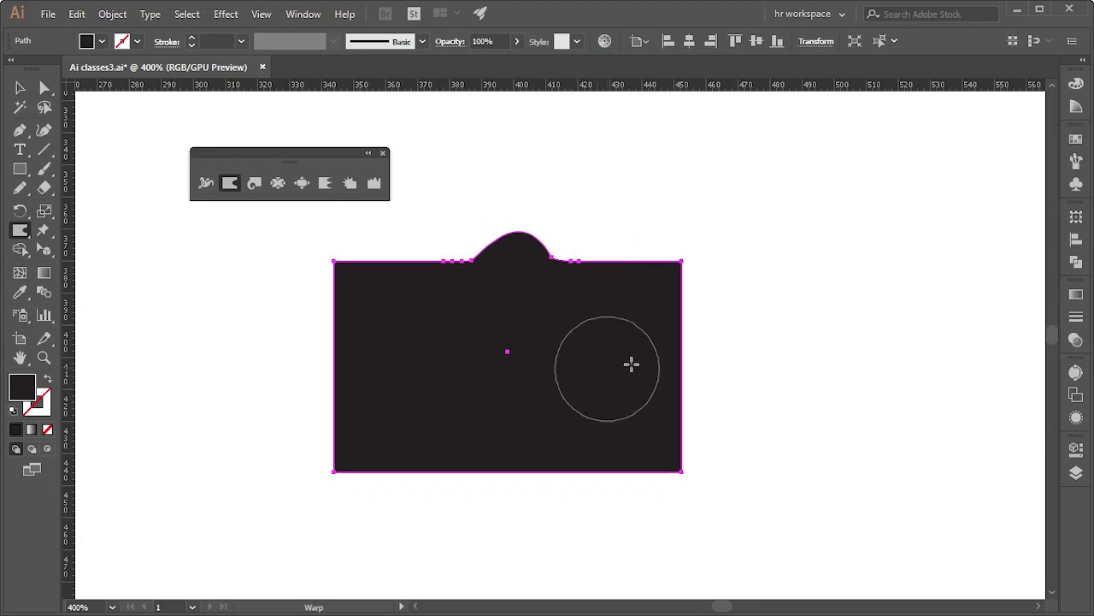
left_click_drag(630, 361, 884, 371)
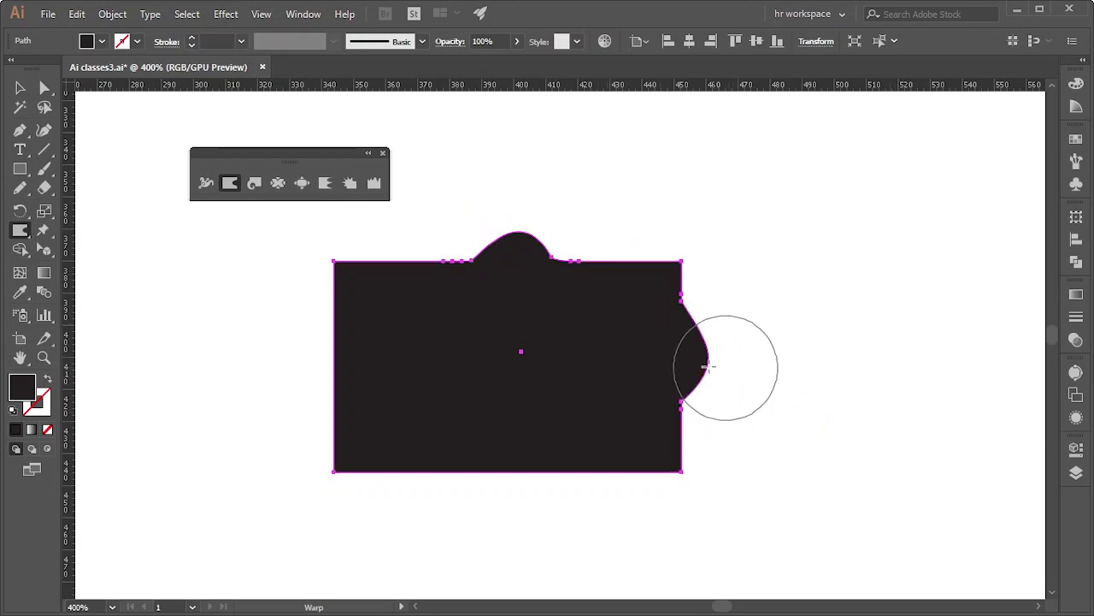
scroll(480, 366, "down", 3)
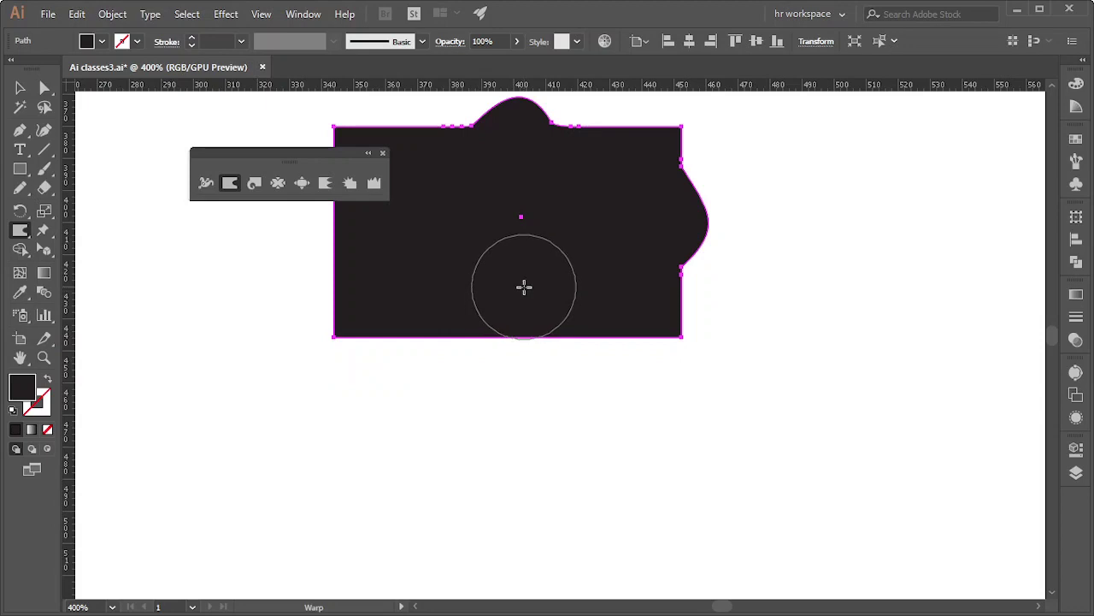
scroll(523, 291, "down", 2)
Pull the rectangle's bottom edge down into a long tapering spike
left_click_drag(524, 287, 505, 571)
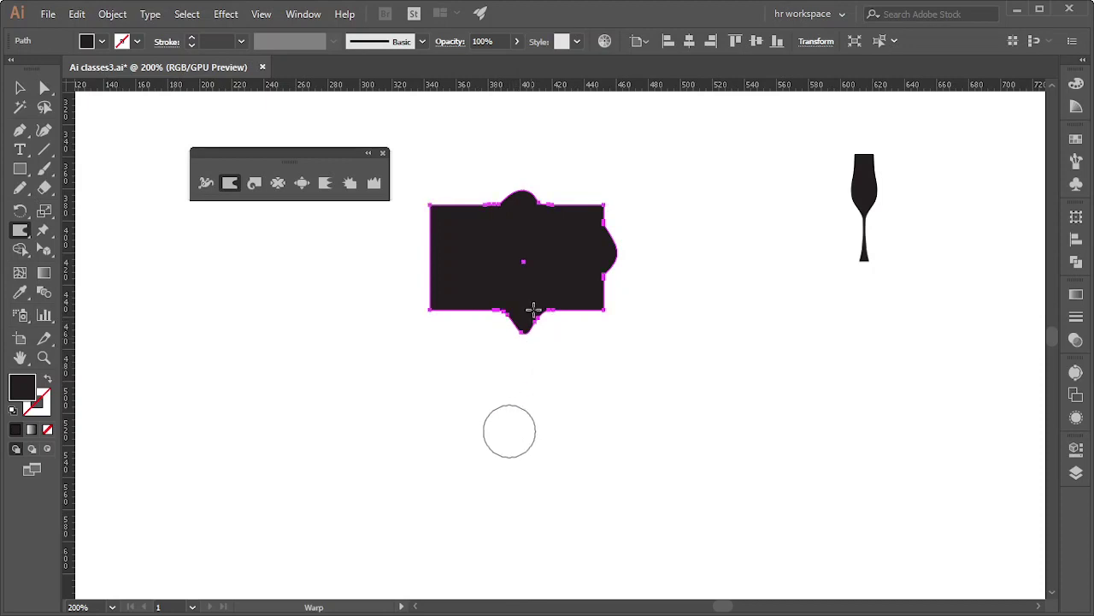
left_click_drag(515, 334, 520, 433)
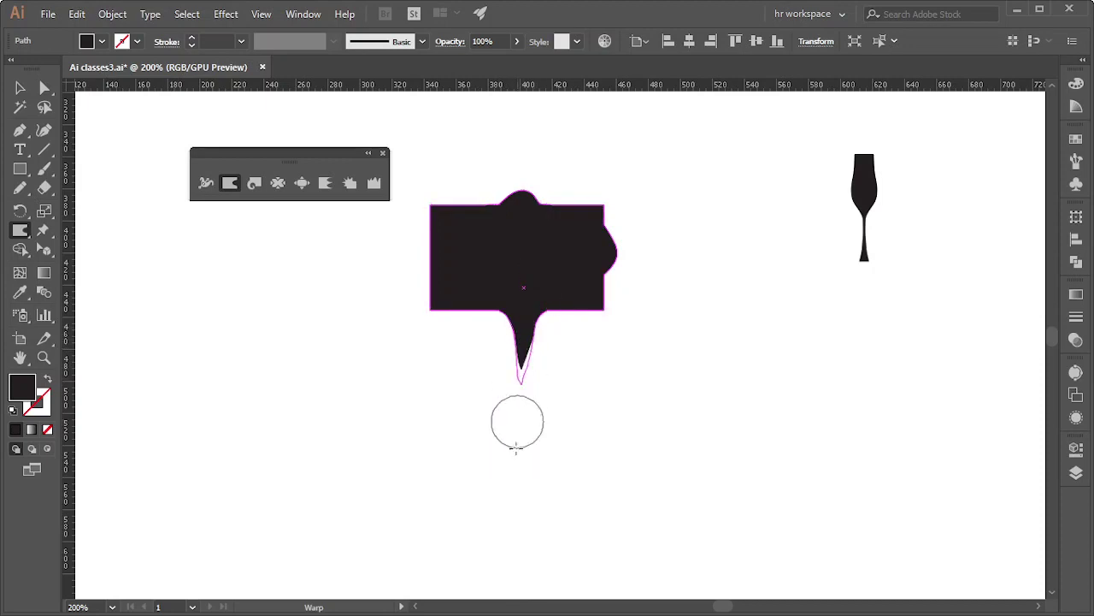
mouse_move(511, 469)
left_mouse_down()
mouse_move(527, 499)
mouse_move(524, 387)
mouse_move(557, 359)
left_mouse_up()
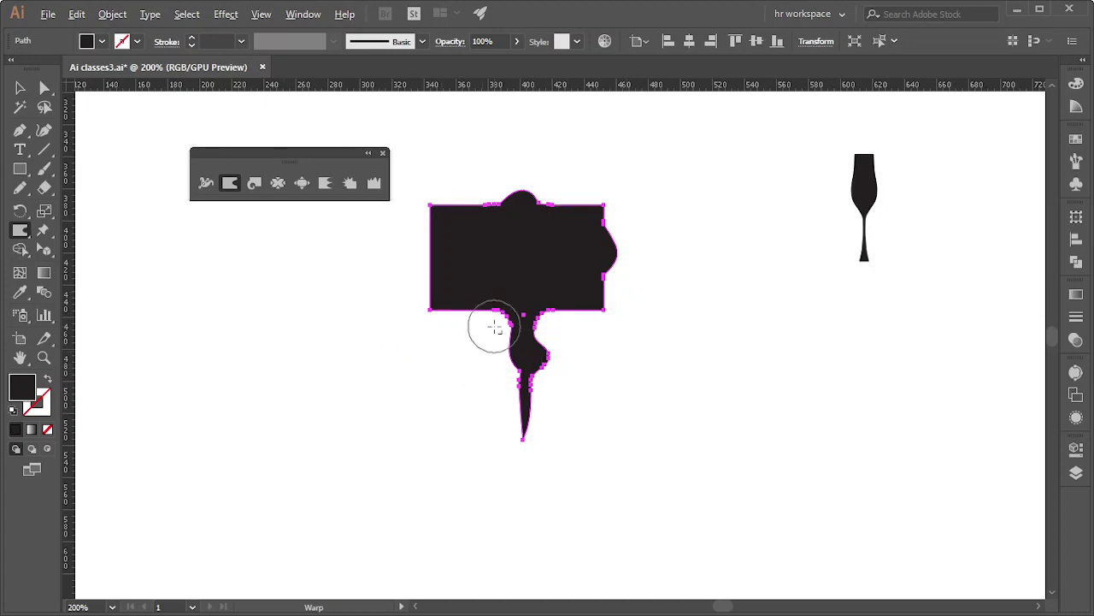
scroll(505, 299, "up", 2)
scroll(539, 251, "up", 2)
scroll(429, 474, "down", 4)
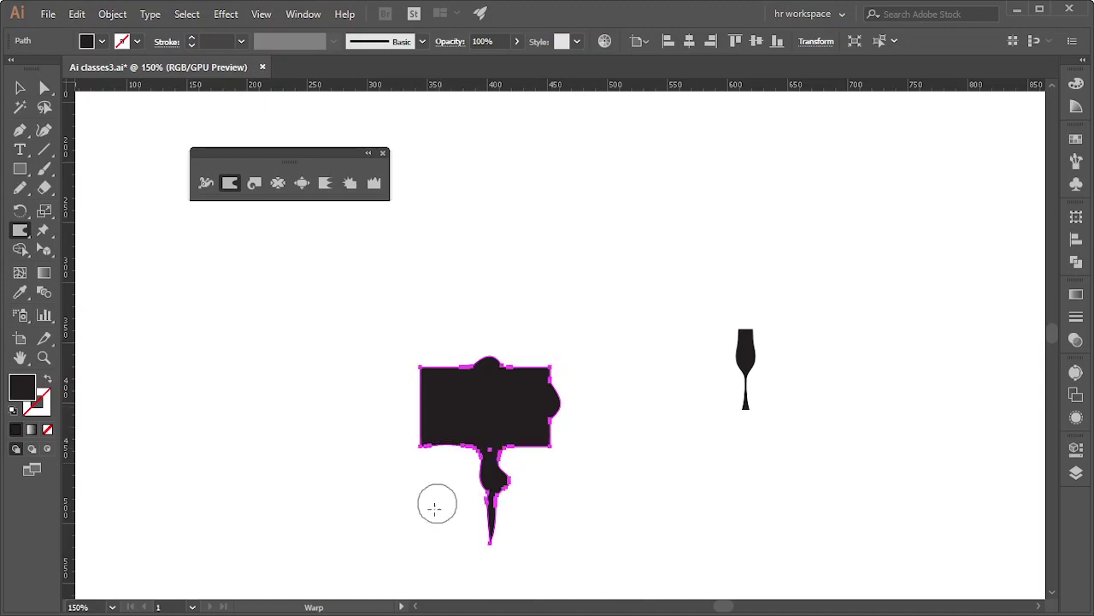
scroll(445, 470, "up", 5, "alt")
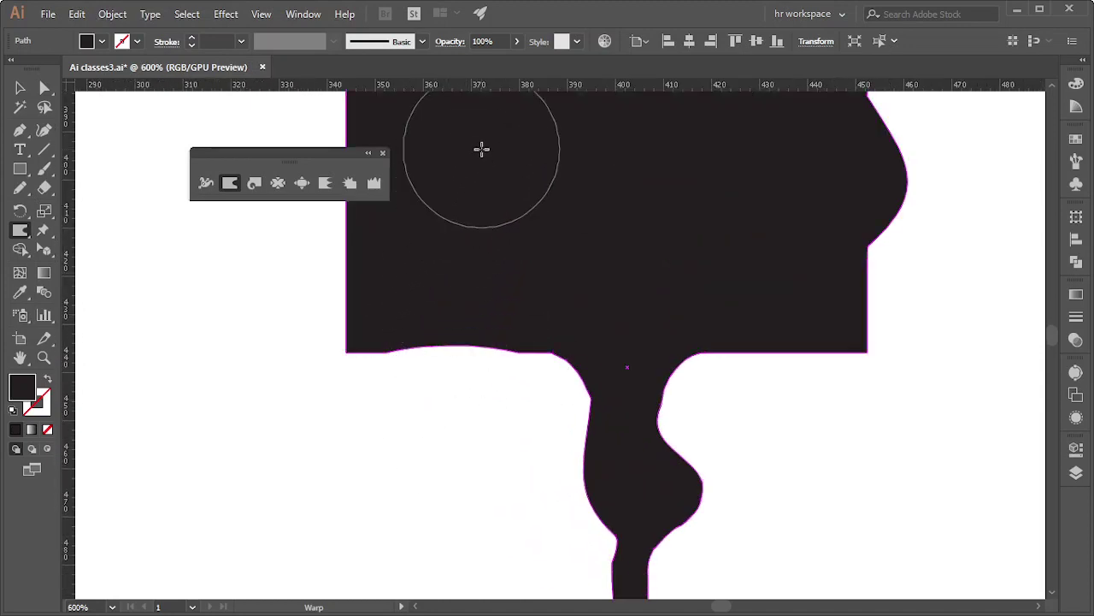
Even out the bottom edge beside the stem and touch up the top bump
left_click_drag(462, 257, 435, 319)
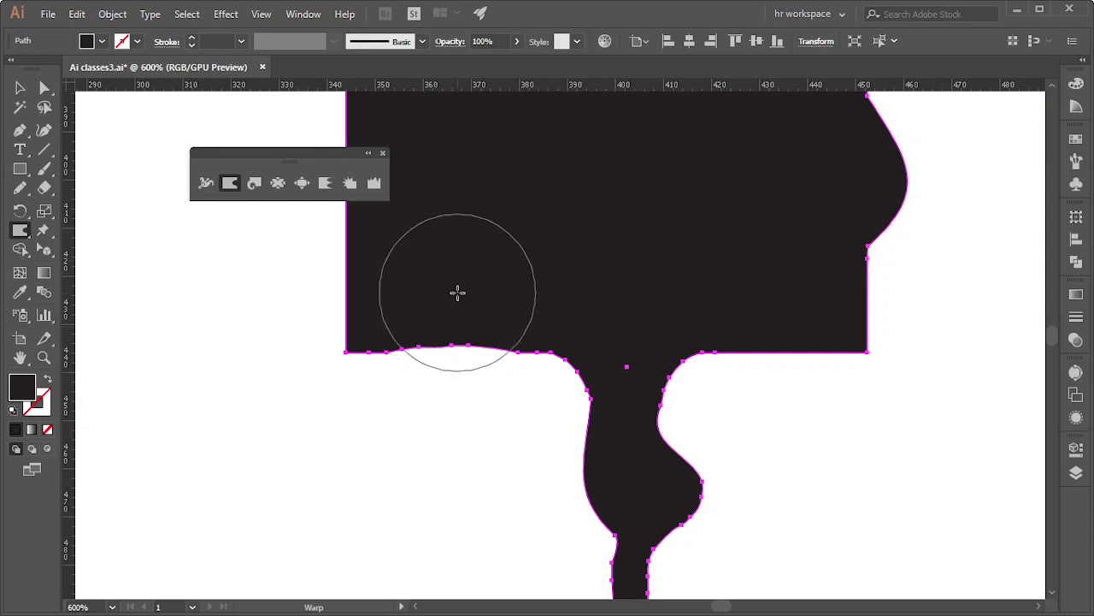
scroll(516, 405, "down", 2, "alt")
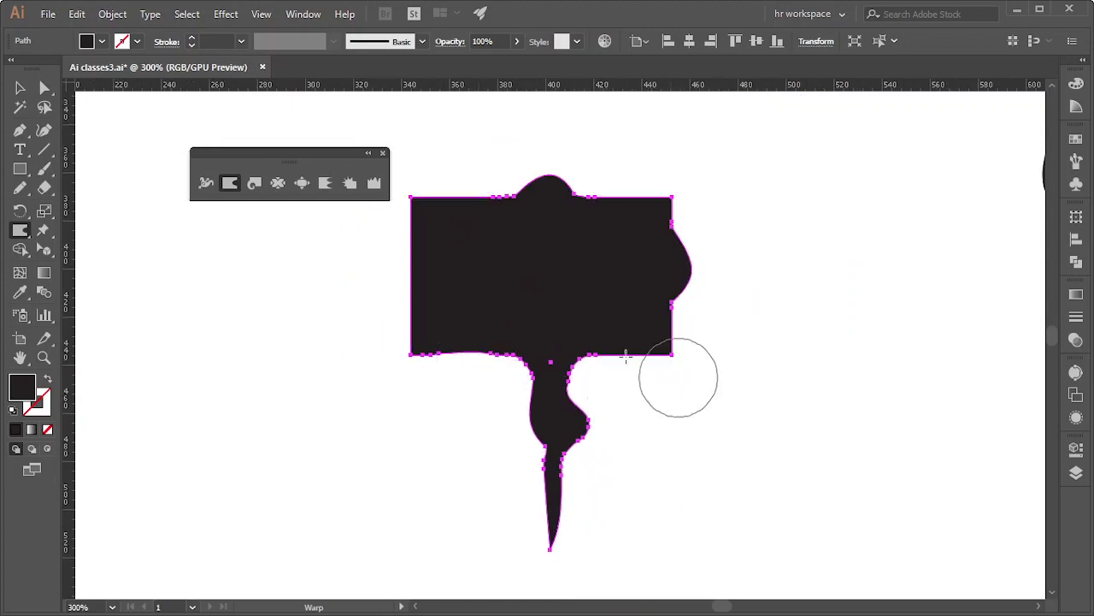
left_click_drag(476, 371, 466, 381)
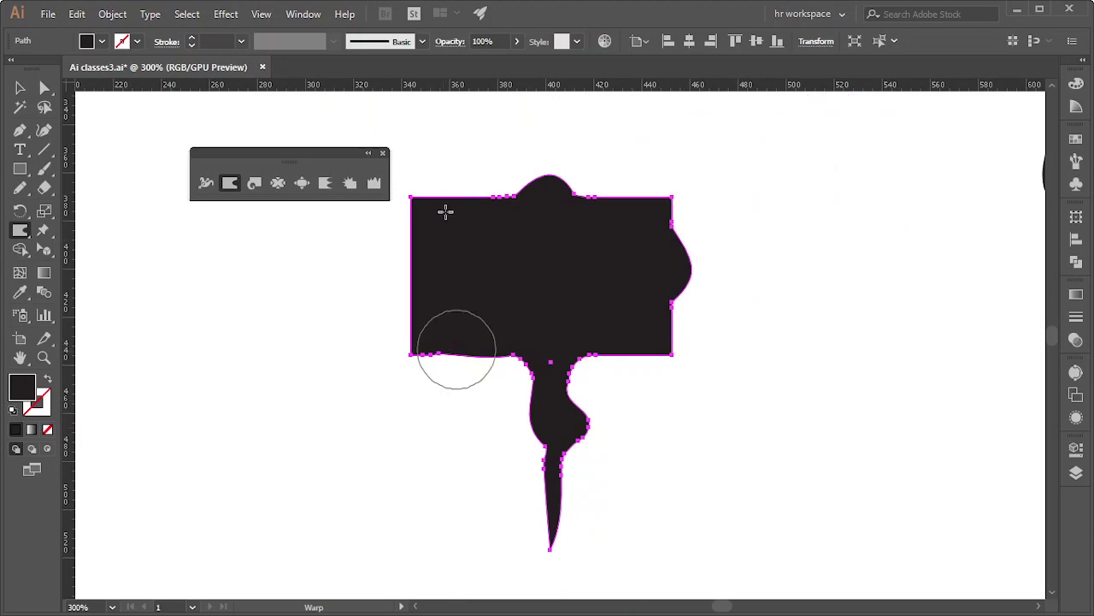
left_click(446, 168)
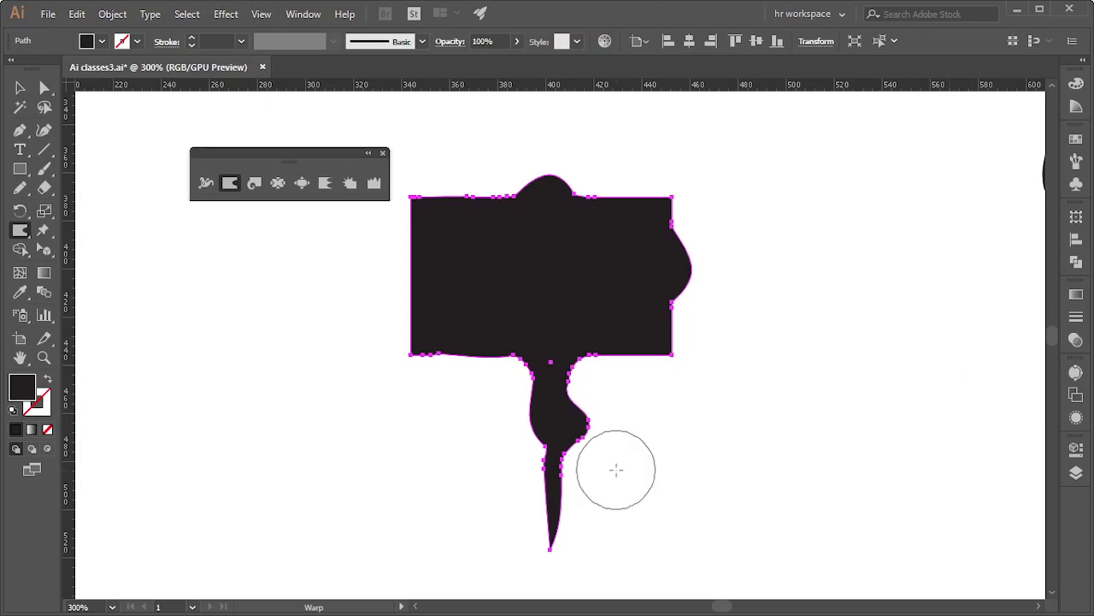
Warp the left edge inward repeatedly to carve a deep rounded notch
scroll(418, 291, "up", 1)
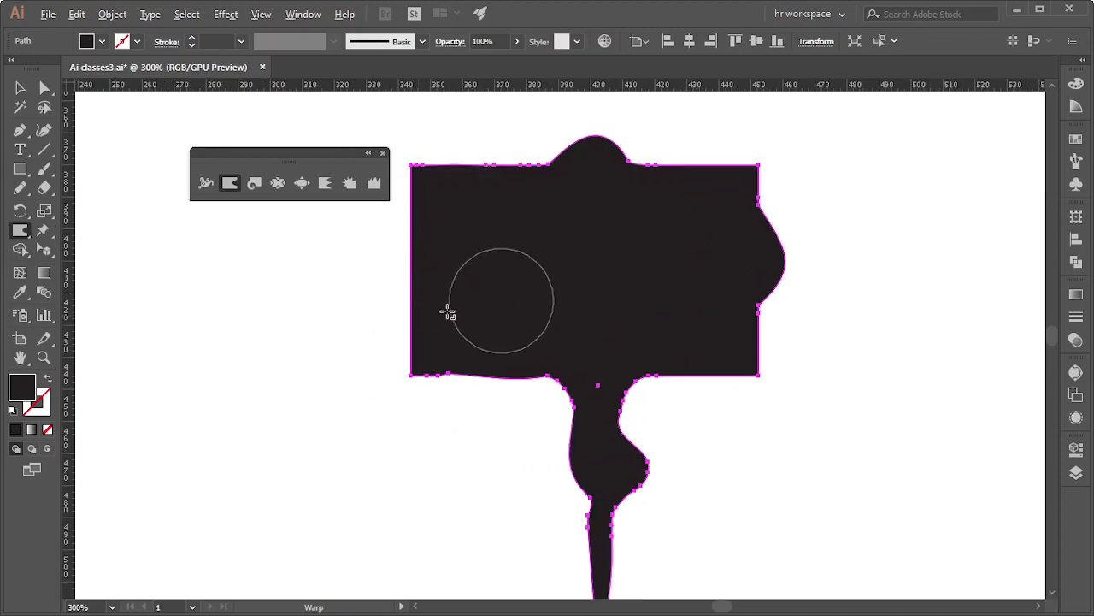
scroll(356, 315, "up", 1)
scroll(461, 355, "up", 2)
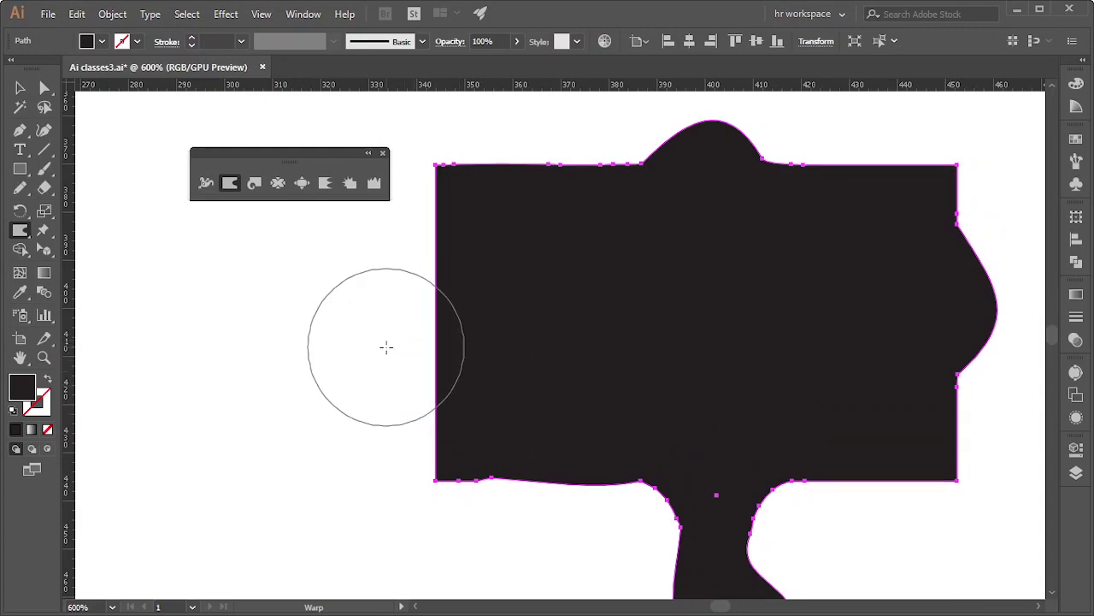
mouse_move(424, 341)
left_mouse_down()
mouse_move(412, 362)
mouse_move(560, 348)
left_mouse_up()
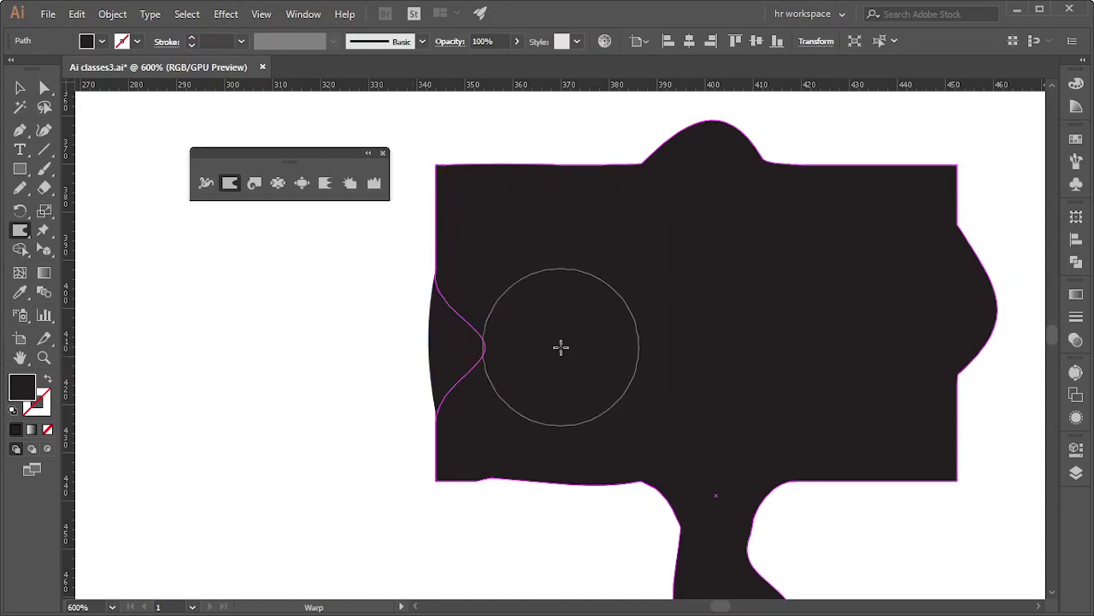
left_click_drag(351, 337, 635, 394)
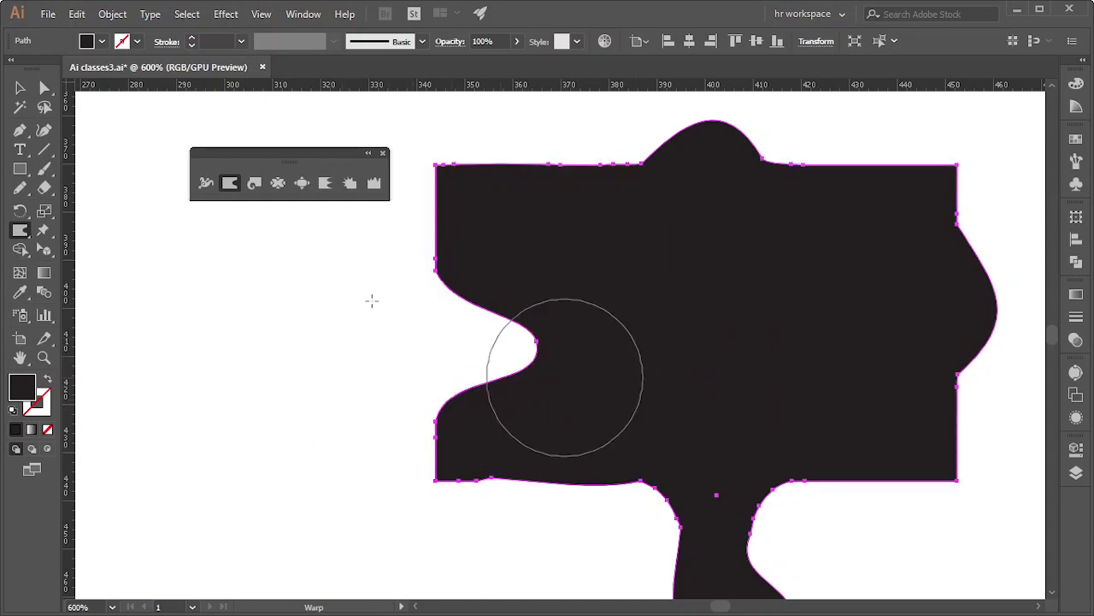
left_click_drag(293, 305, 751, 304)
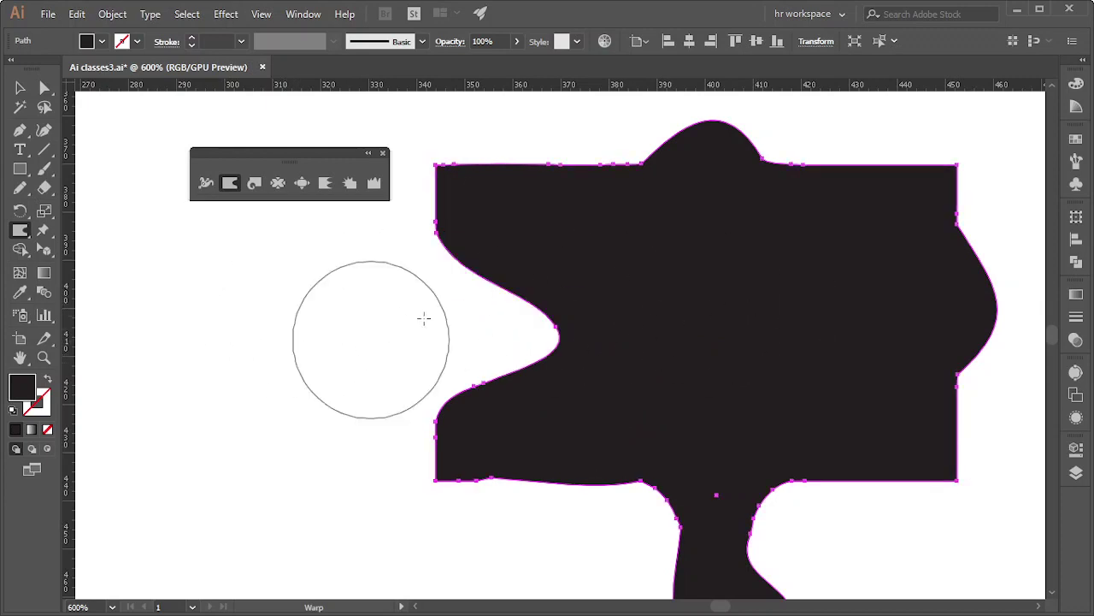
left_click_drag(401, 278, 743, 255)
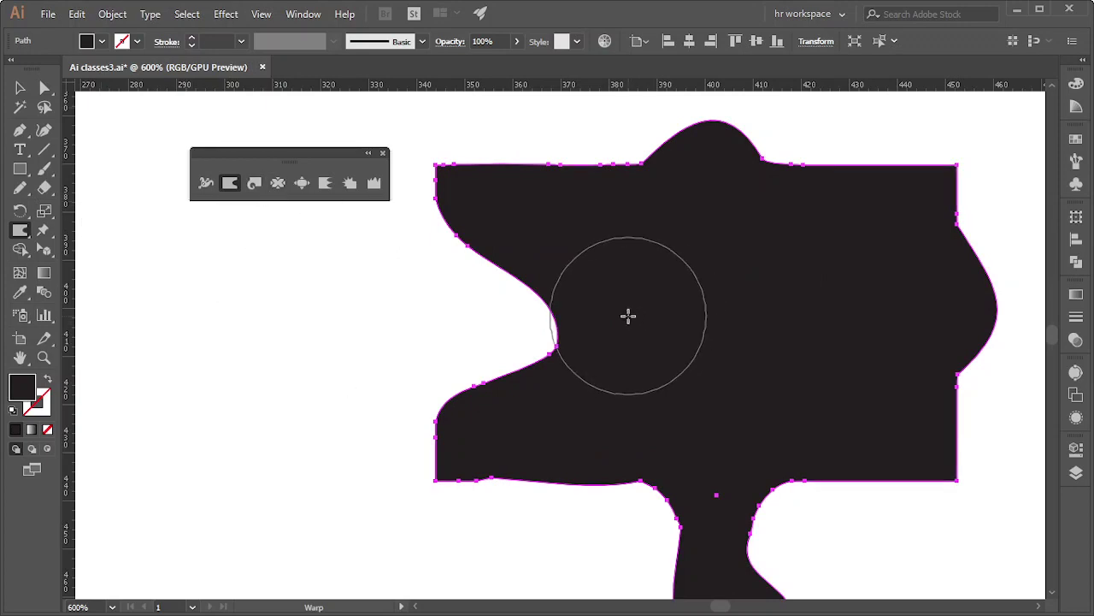
scroll(590, 333, "down", 1)
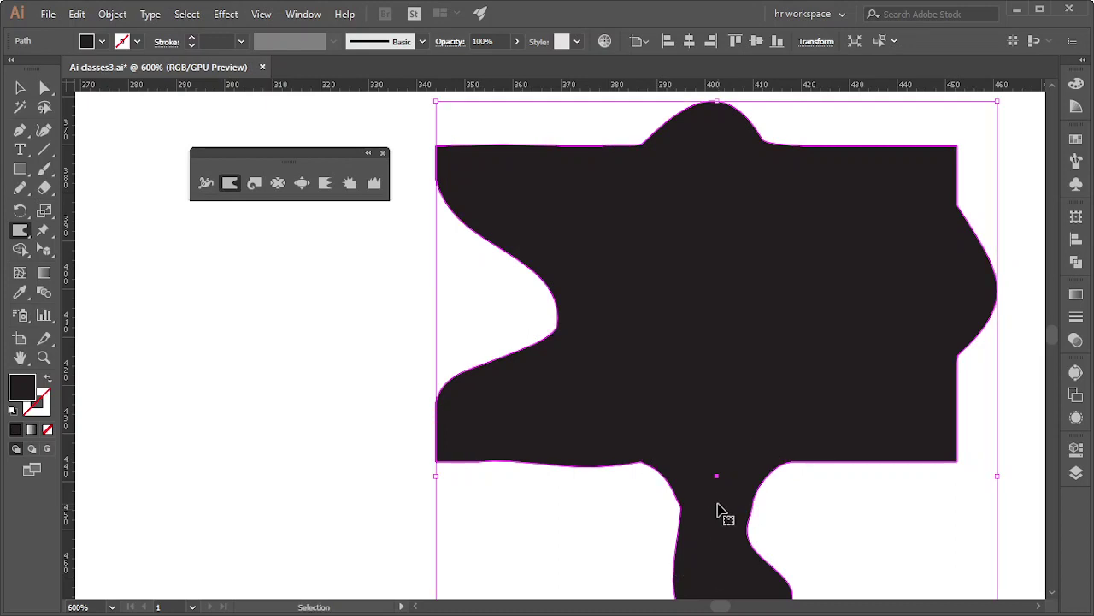
Select the whole warped shape and delete it
left_click(20, 87)
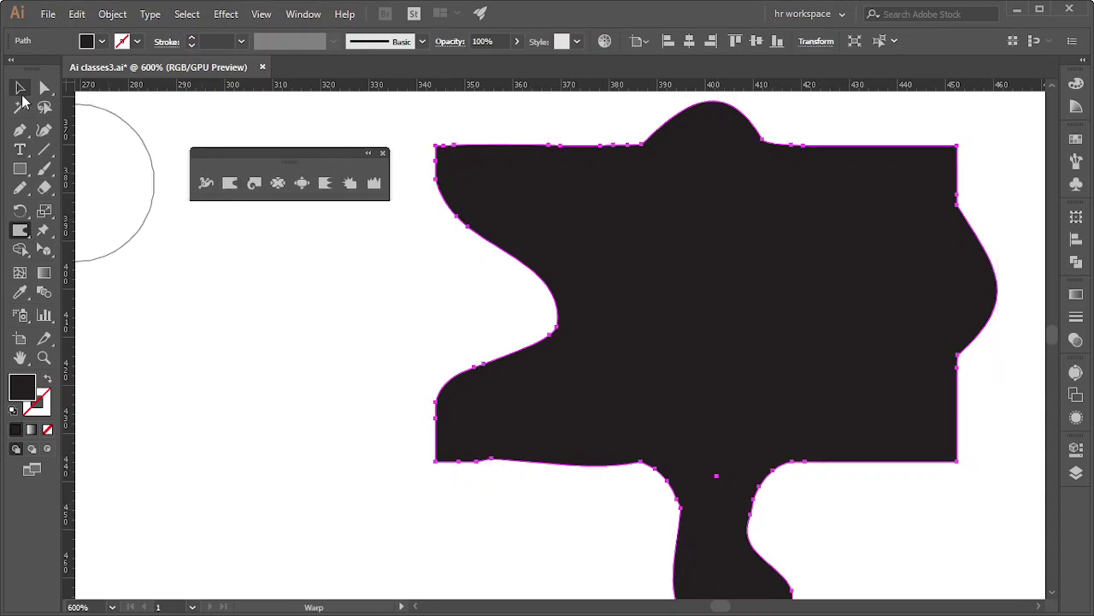
left_click(625, 313)
scroll(625, 313, "down", 2)
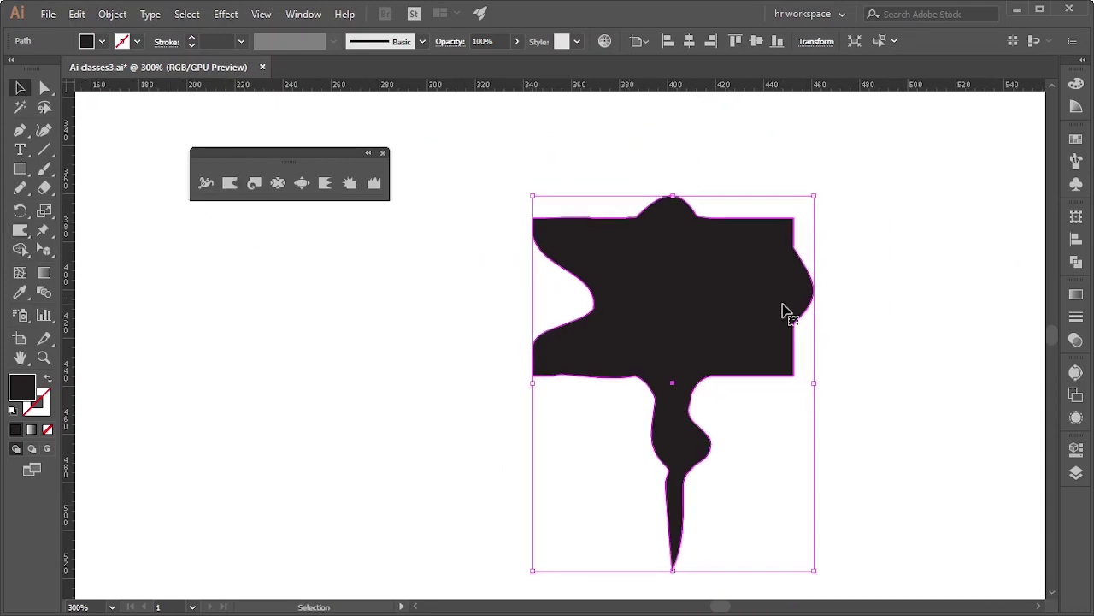
key("Delete")
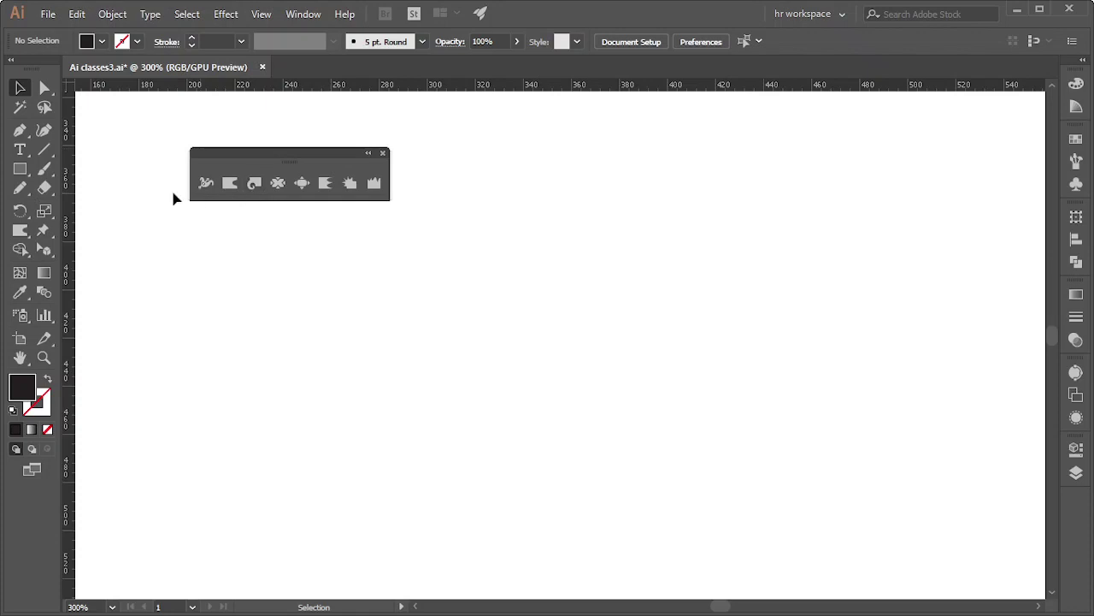
Draw a small black square near the page centre
left_click(19, 168)
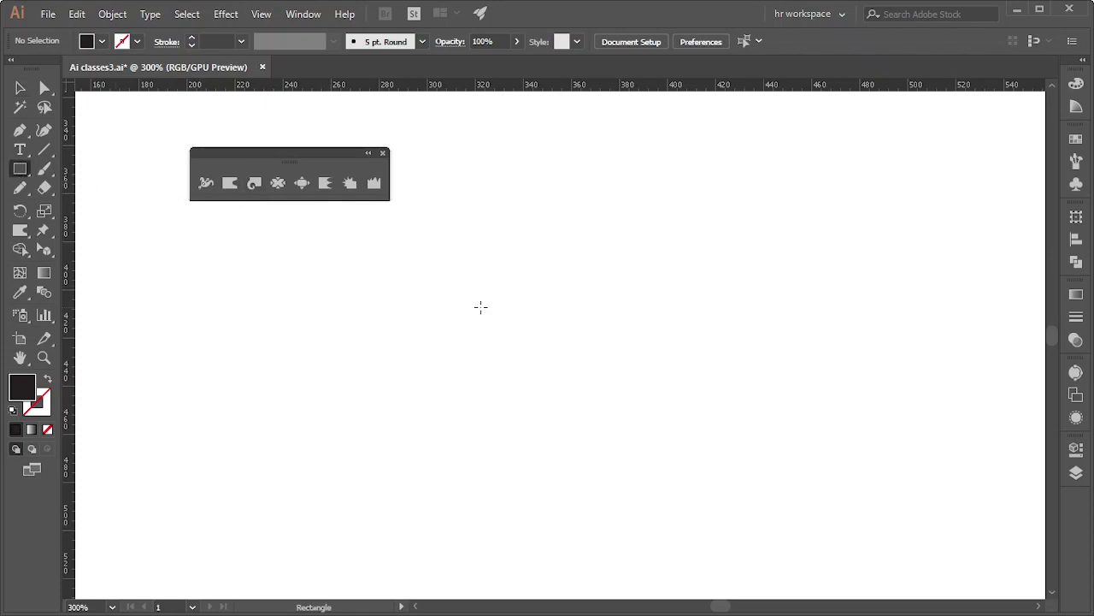
left_click_drag(477, 305, 586, 416)
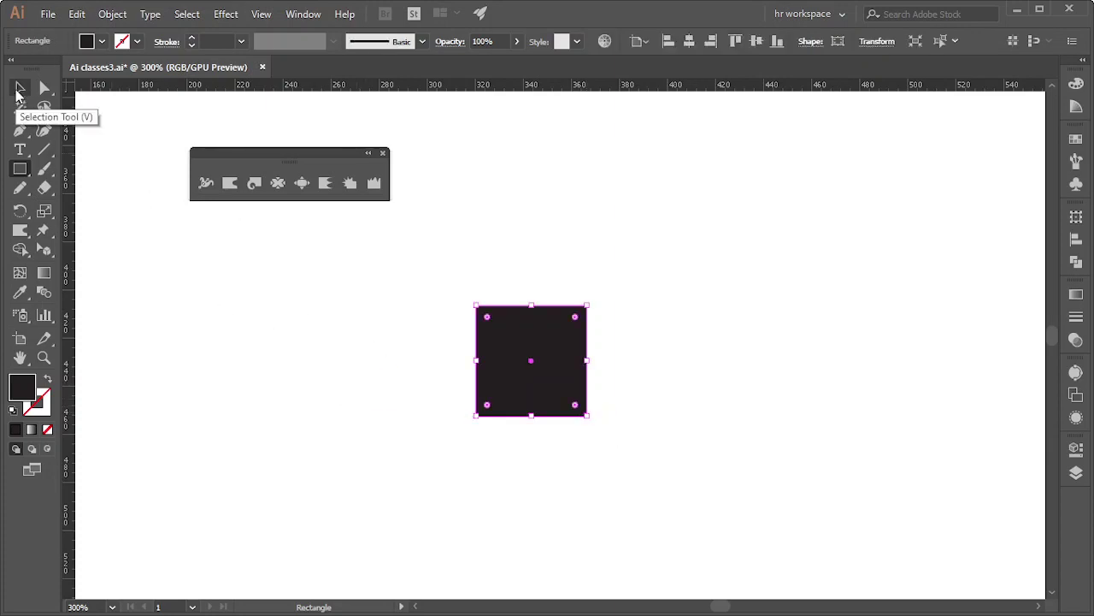
left_click(19, 87)
Twirl the square's bottom edge into a spiral with the Twirl tool
left_click(254, 183)
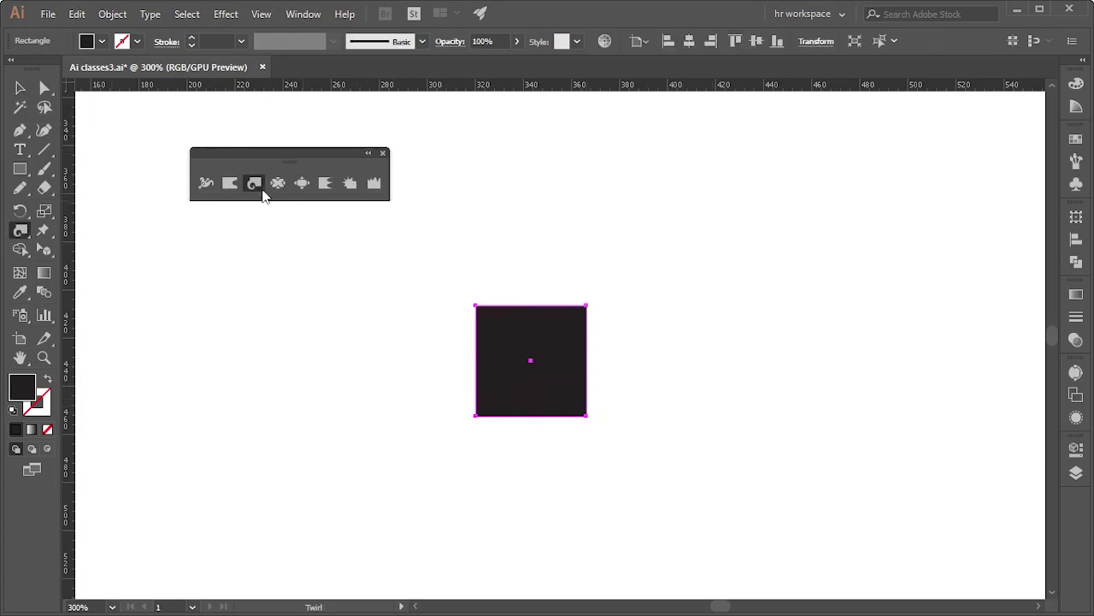
scroll(552, 437, "up", 2)
scroll(547, 432, "up", 1)
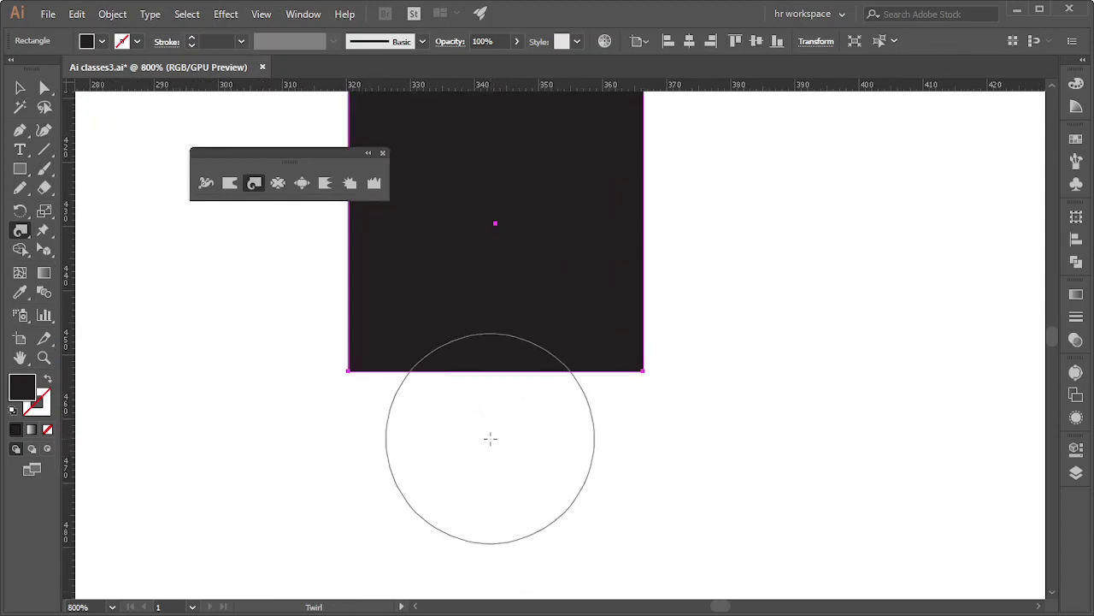
left_click_drag(490, 438, 490, 439)
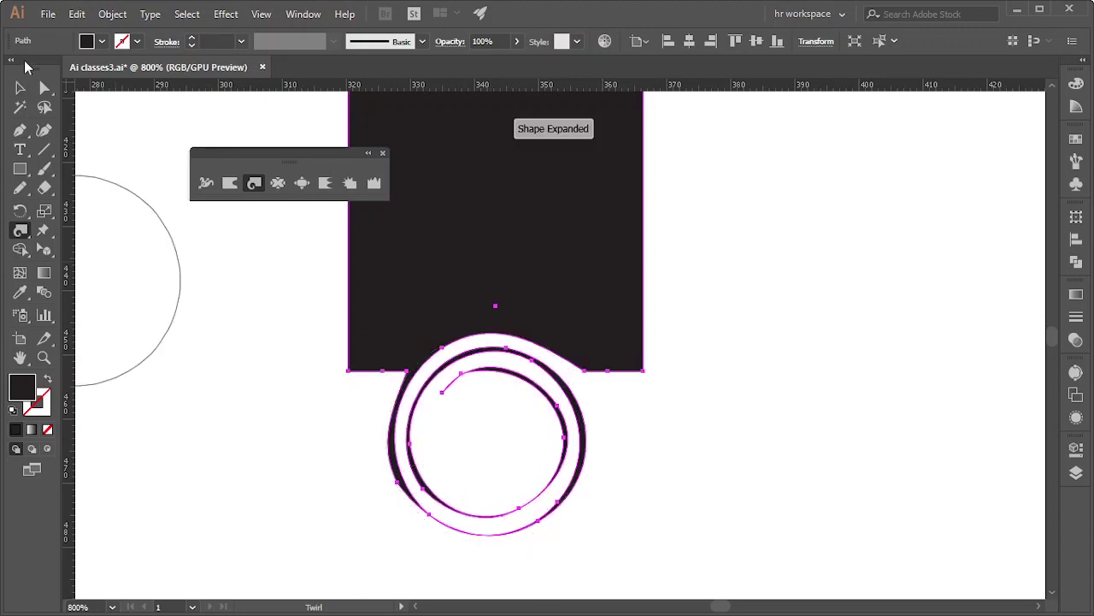
left_click(19, 87)
left_click(810, 370)
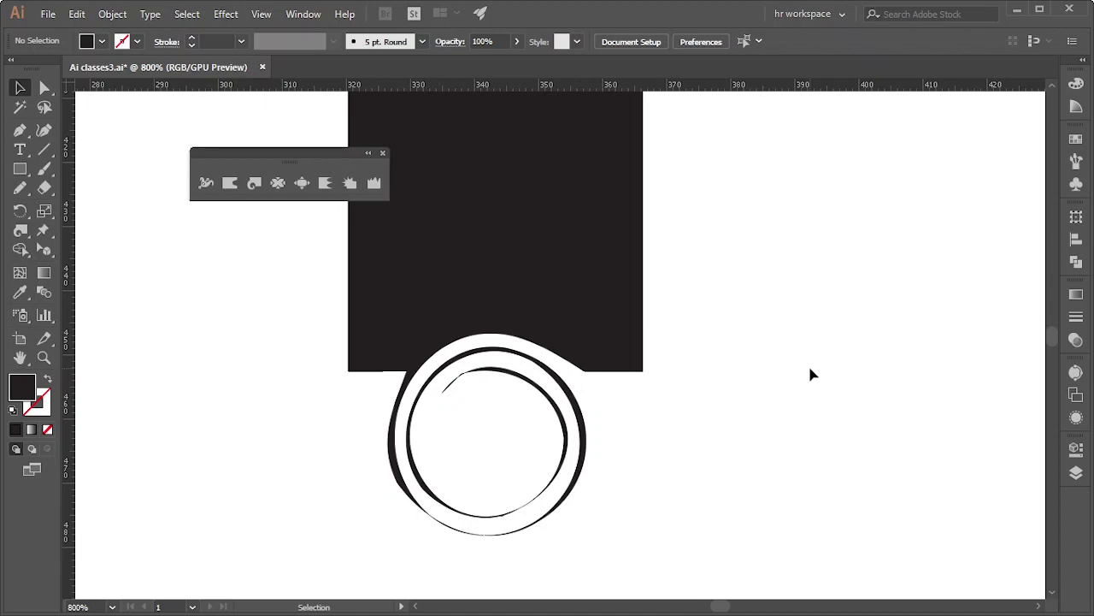
Twirl the square's top edge into a matching spiral ring
scroll(808, 374, "up", 5)
scroll(528, 349, "down", 1)
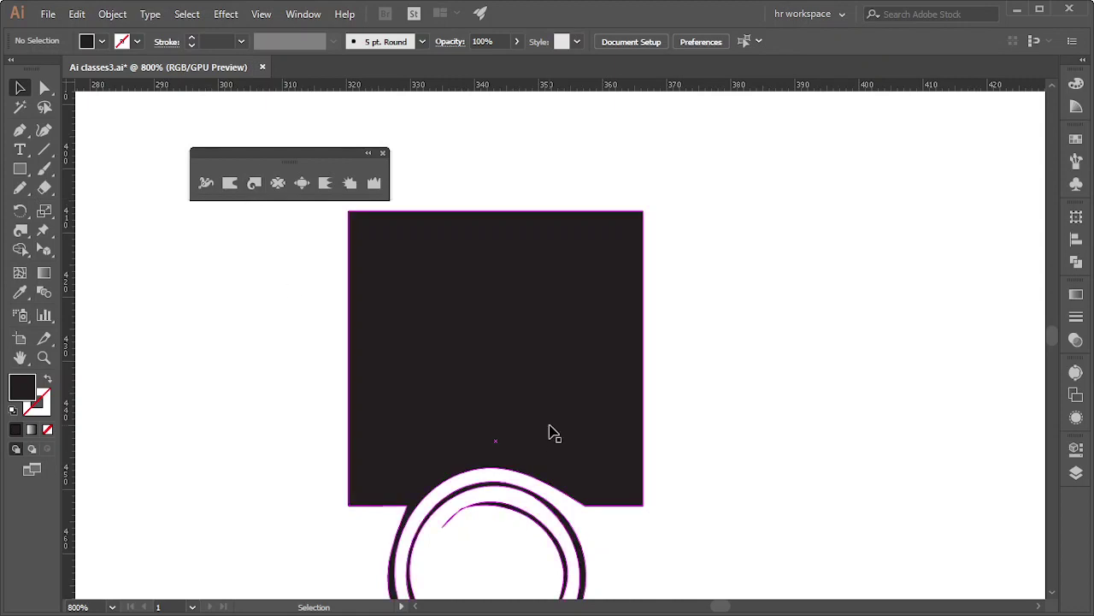
scroll(553, 432, "down", 2)
scroll(559, 371, "down", 2)
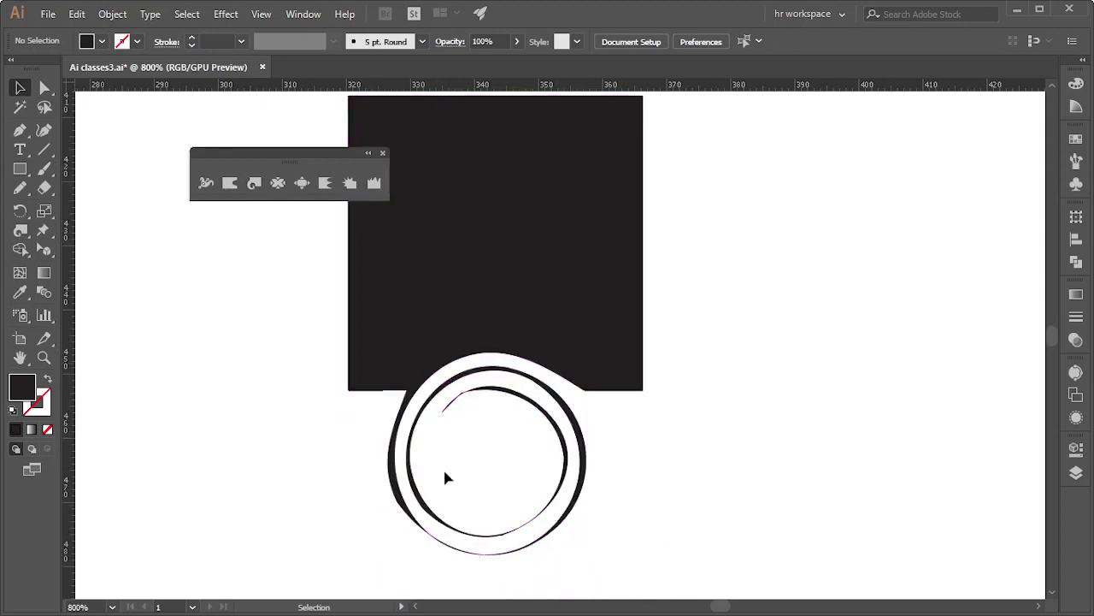
scroll(542, 379, "up", 1)
scroll(357, 252, "up", 1)
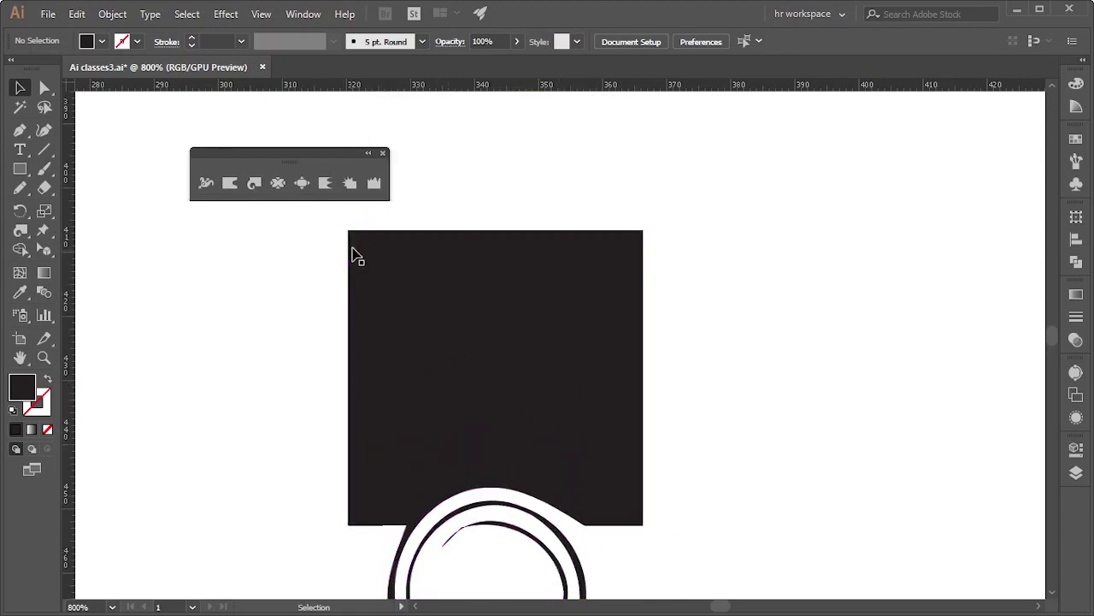
left_click(255, 183)
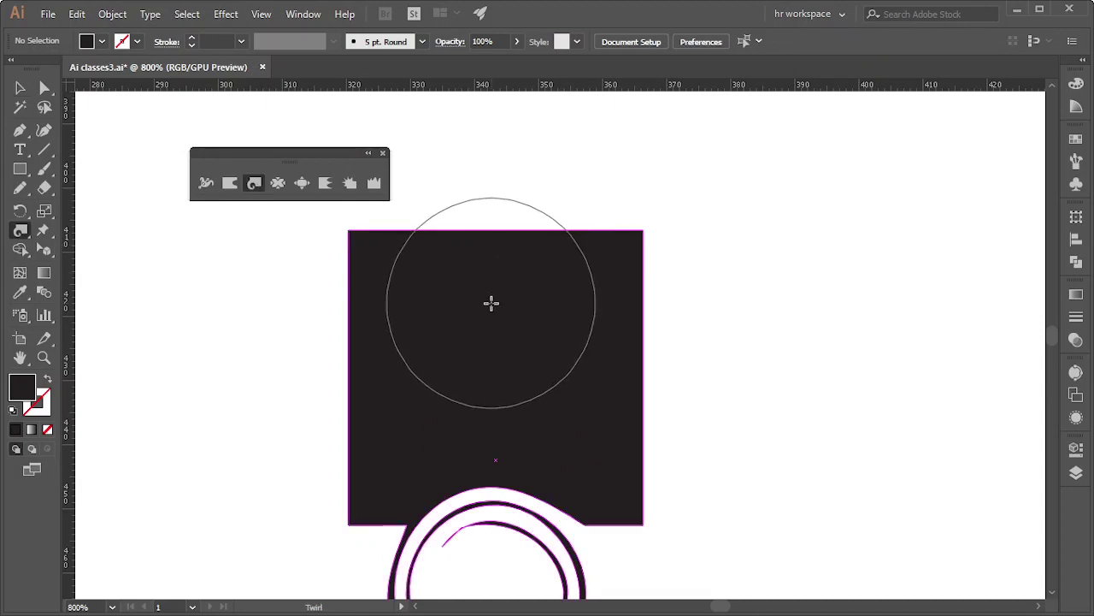
left_click_drag(491, 302, 491, 303)
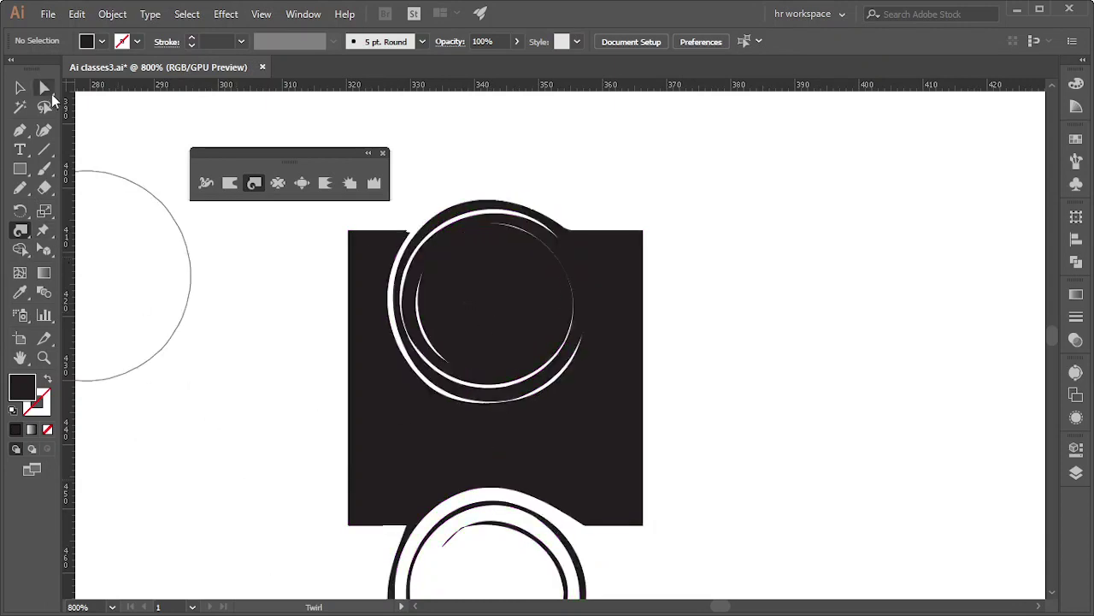
left_click(20, 88)
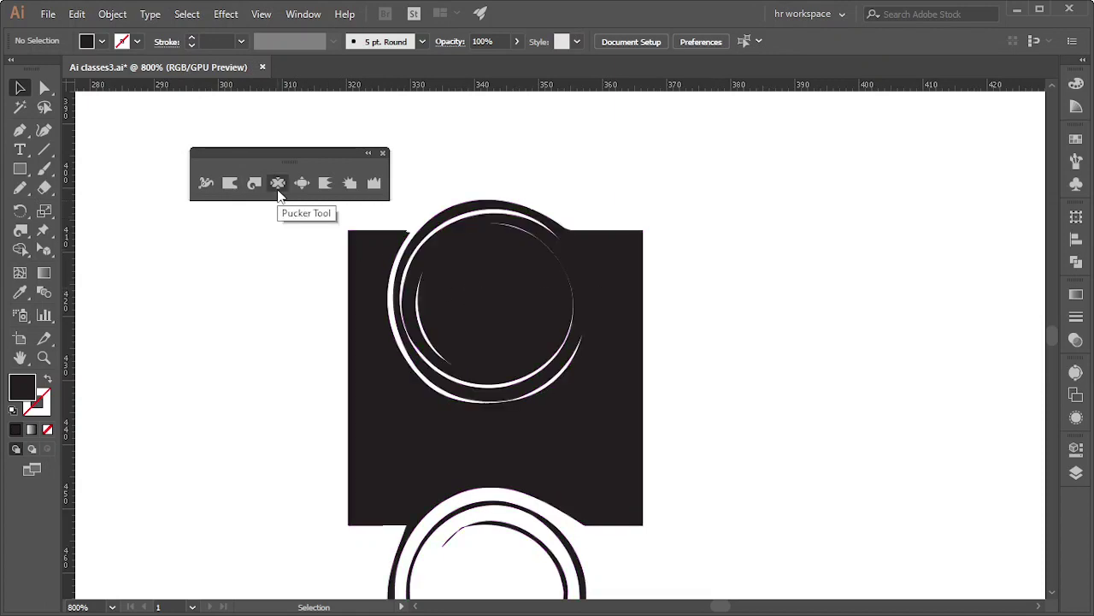
Draw a second black rectangle to the right of the twirled shape
scroll(523, 309, "down", 2)
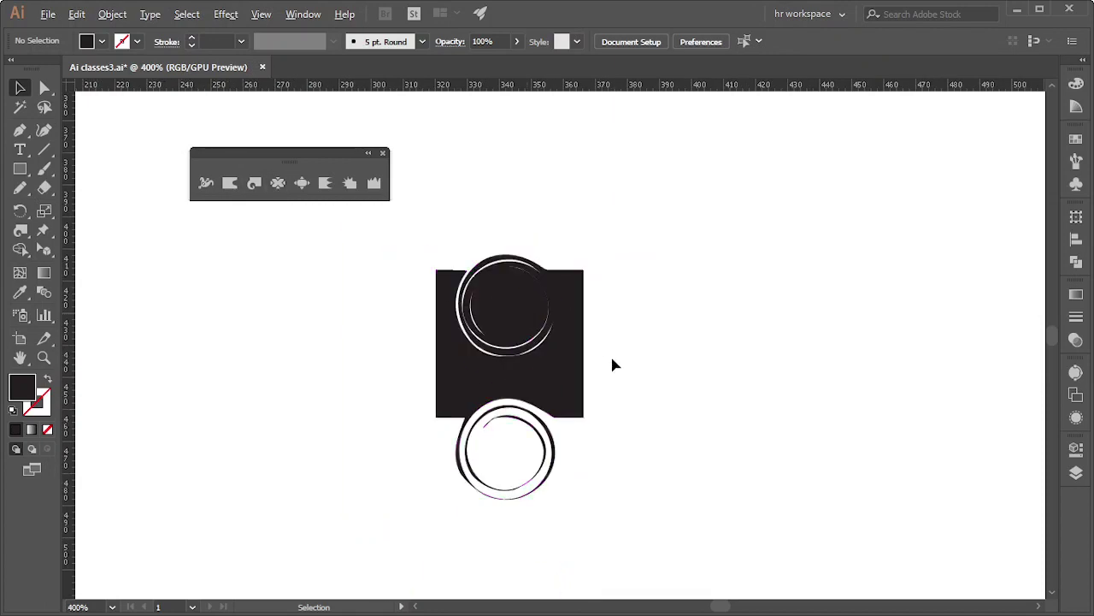
left_click(20, 170)
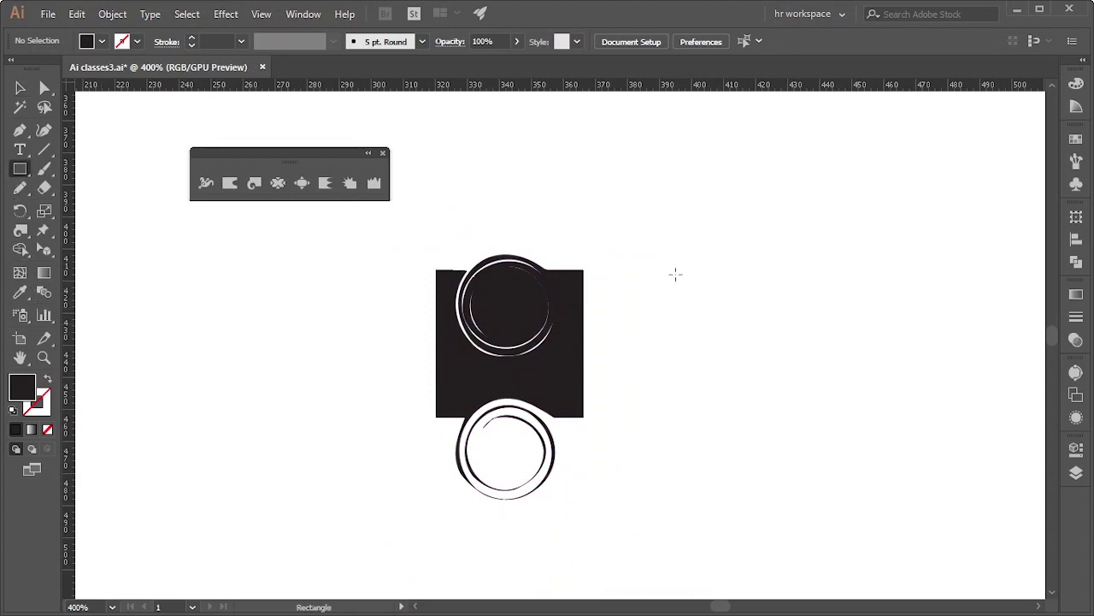
left_click_drag(660, 273, 781, 415)
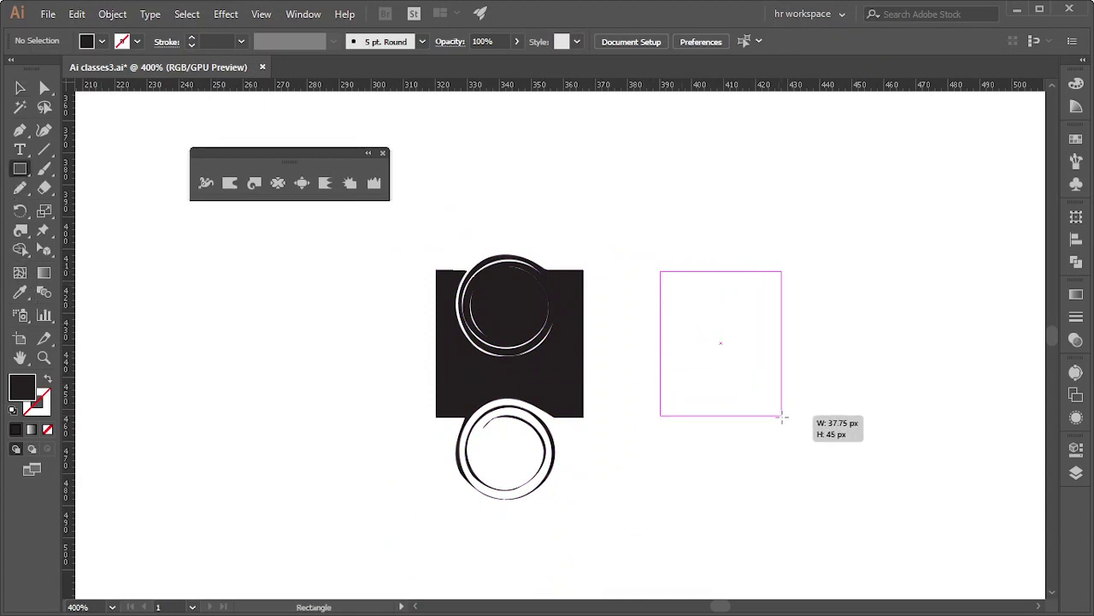
Choose the Pucker Tool and shrink its brush to a small circle
left_click(278, 183)
scroll(753, 339, "up", 1)
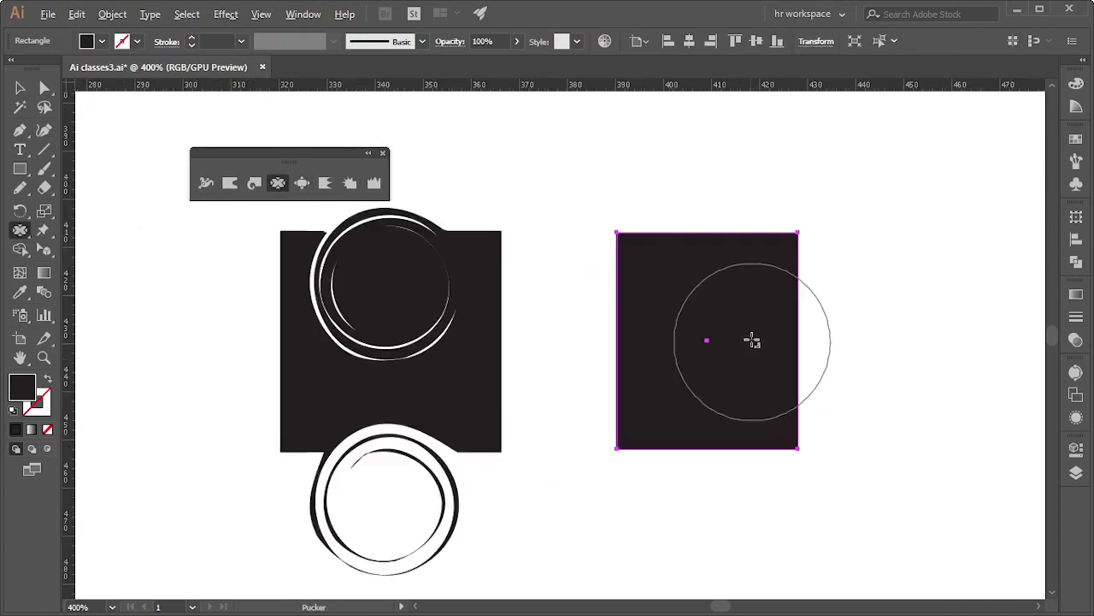
scroll(752, 351, "up", 1)
left_click_drag(196, 244, 208, 171)
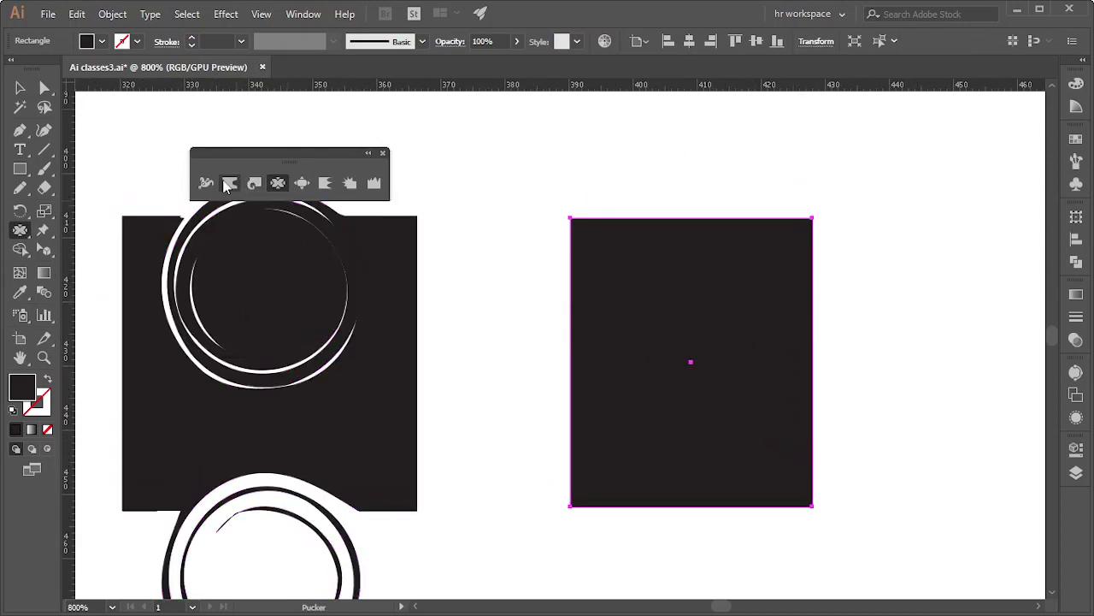
scroll(927, 349, "up", 1)
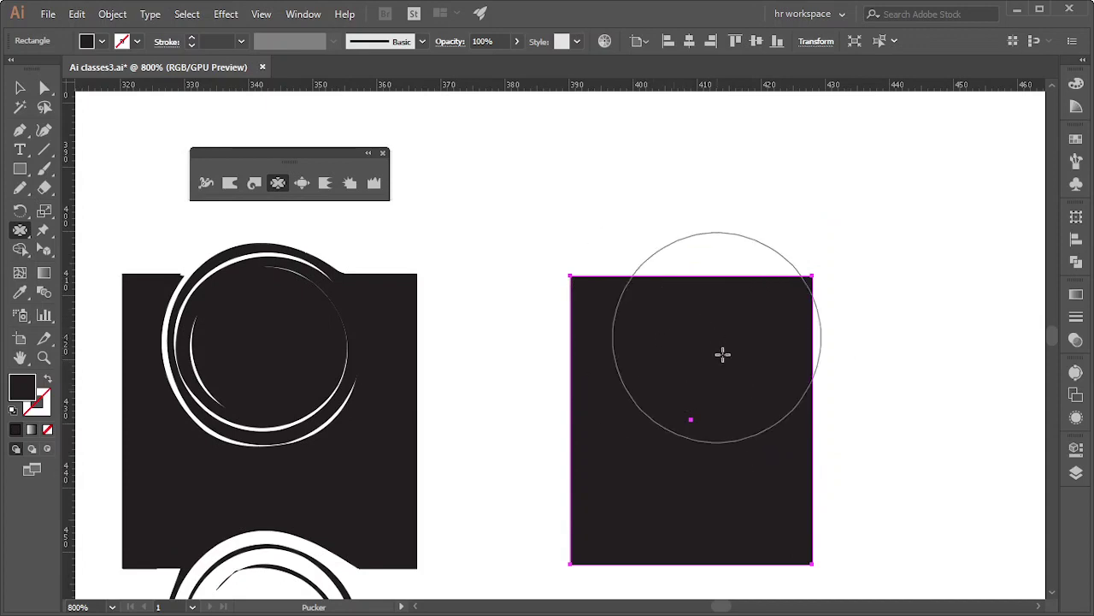
left_click_drag(684, 356, 658, 428)
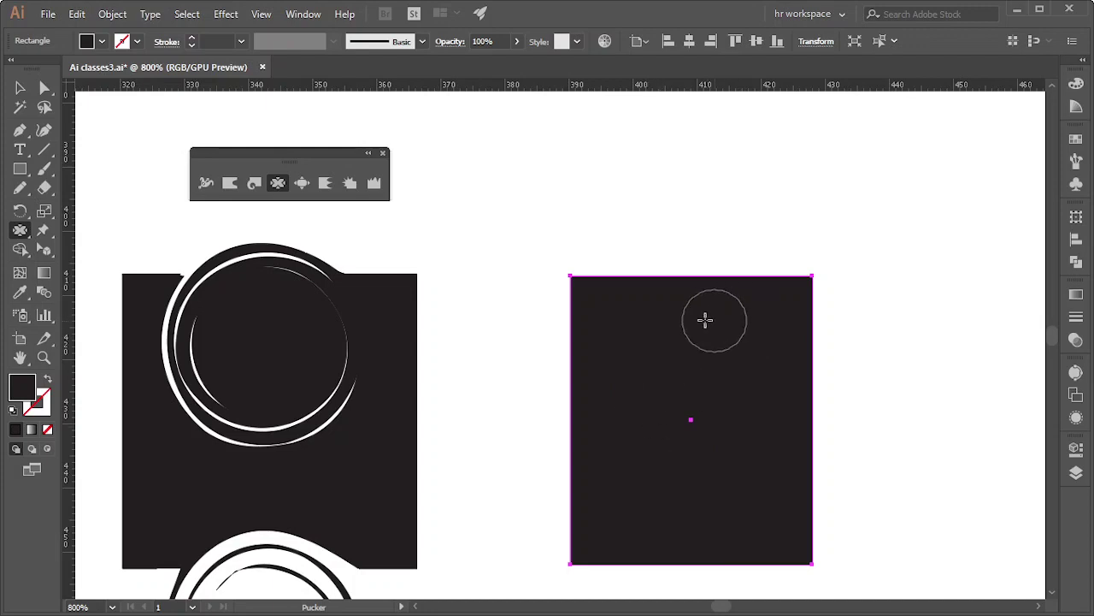
left_click_drag(704, 318, 656, 248)
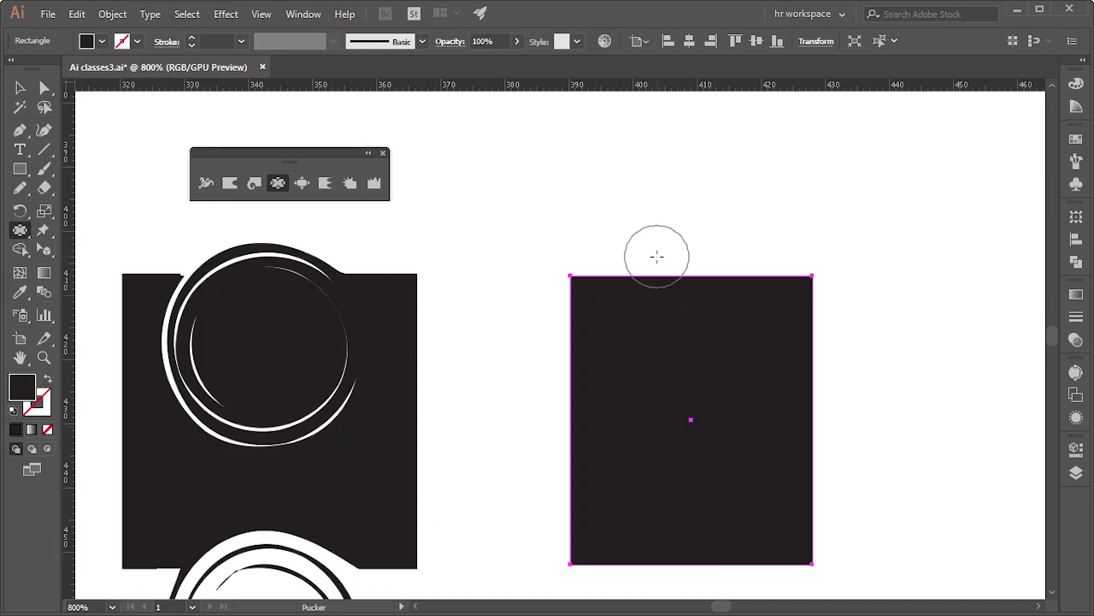
Pucker three bumps into the top edge and spike the top-left corner
left_click(657, 257)
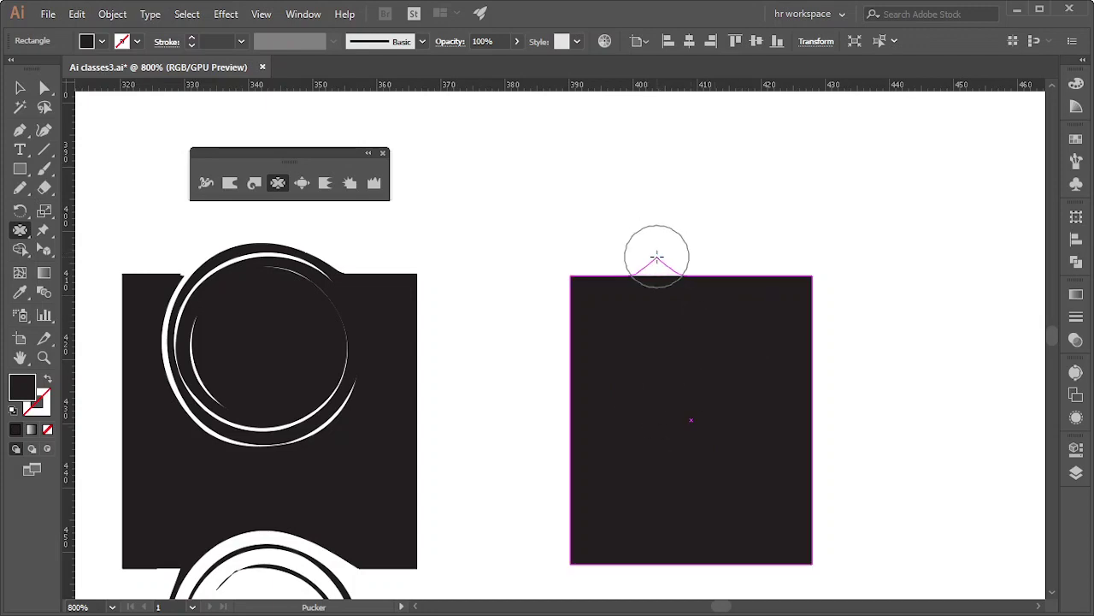
left_click(729, 257)
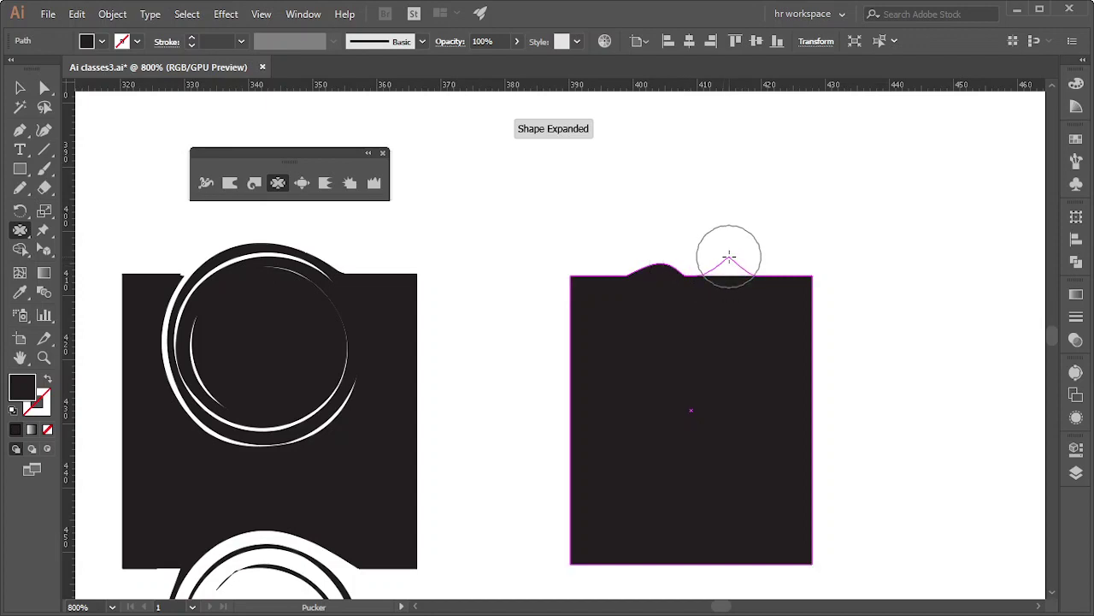
left_click(775, 254)
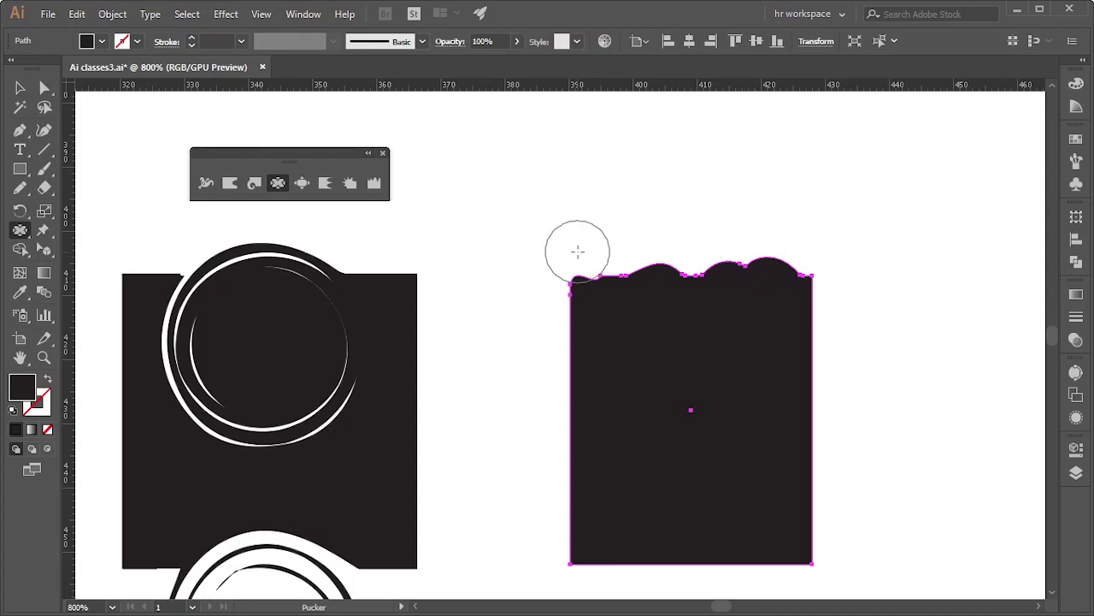
left_click(578, 251)
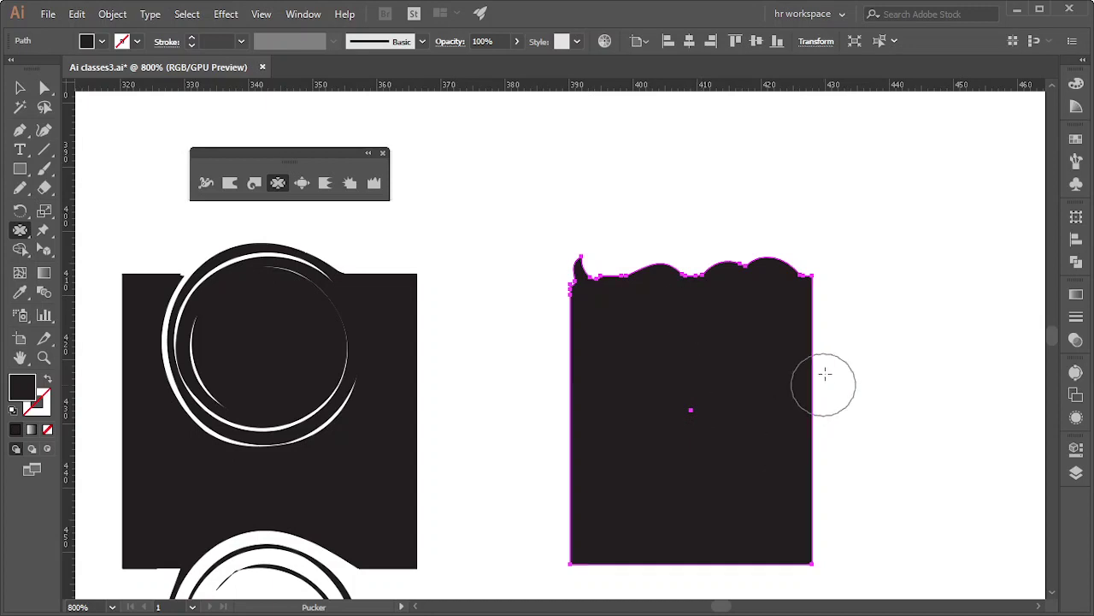
Bulge the right side outward and pull two sharp spikes from the left edge
mouse_move(828, 368)
left_mouse_down()
mouse_move(839, 377)
mouse_move(813, 560)
left_mouse_up()
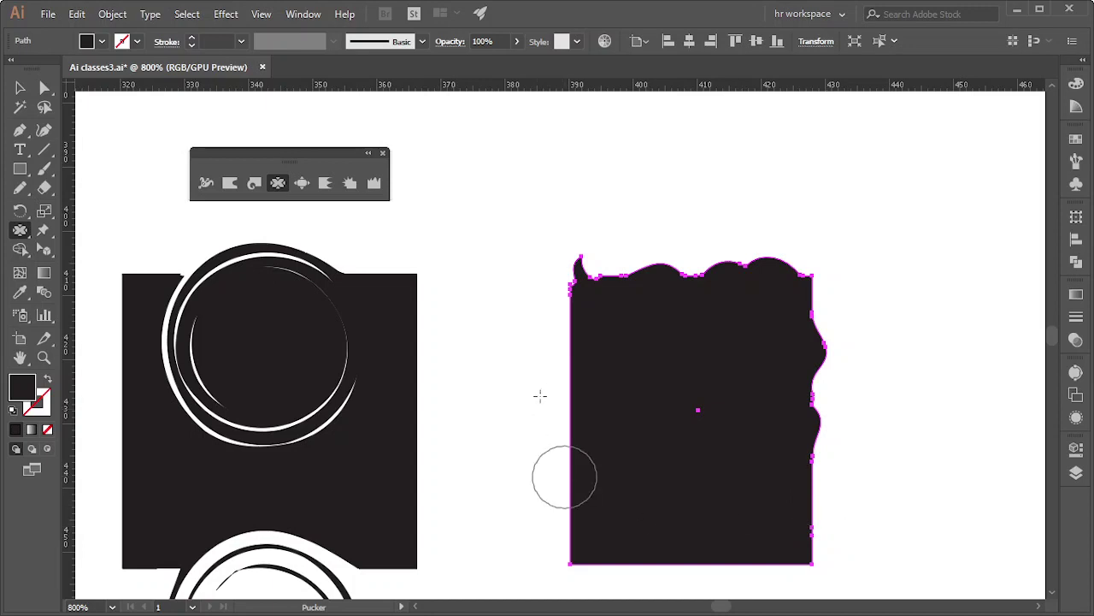
mouse_move(598, 374)
left_mouse_down()
mouse_move(483, 387)
mouse_move(496, 342)
left_mouse_up()
scroll(596, 397, "down", 2)
scroll(596, 397, "down", 1)
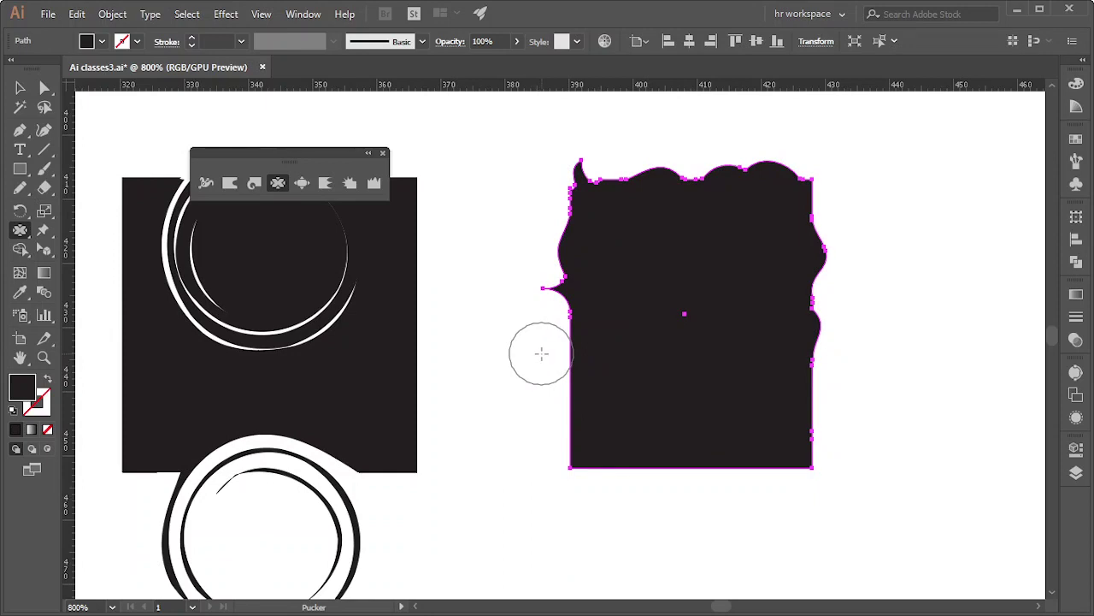
left_click_drag(541, 354, 541, 353)
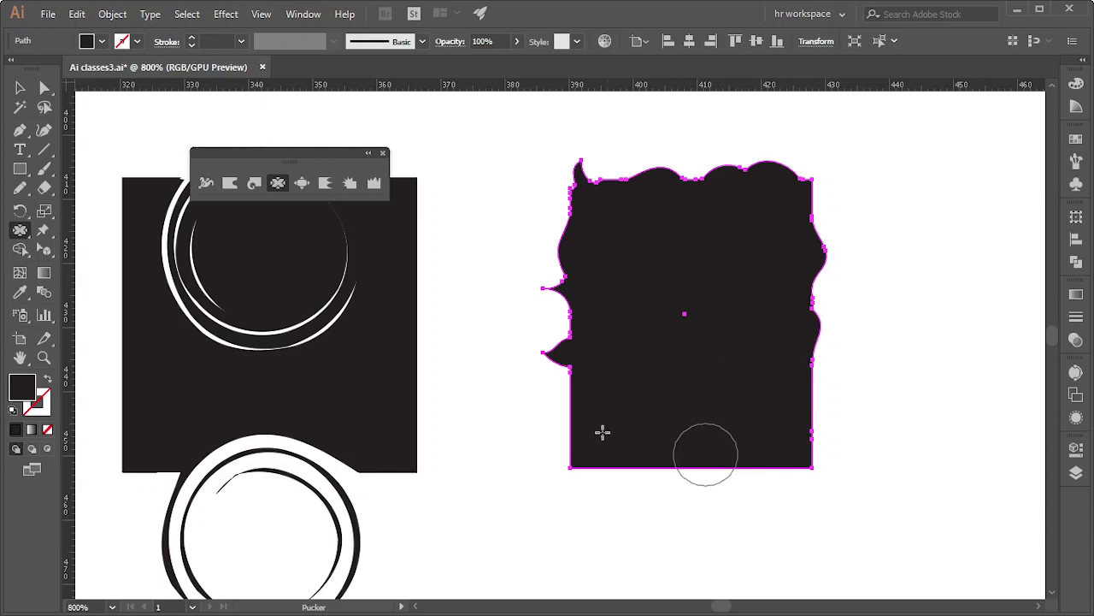
Pinch the rectangle's bottom edge into bumps
scroll(637, 387, "down", 1)
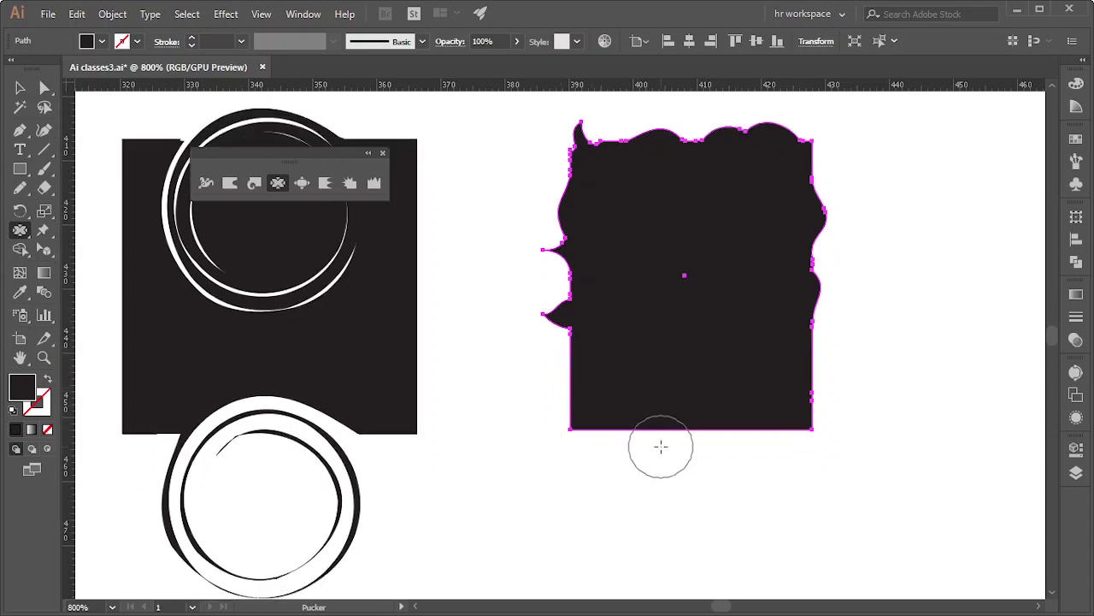
left_click_drag(662, 459, 663, 456)
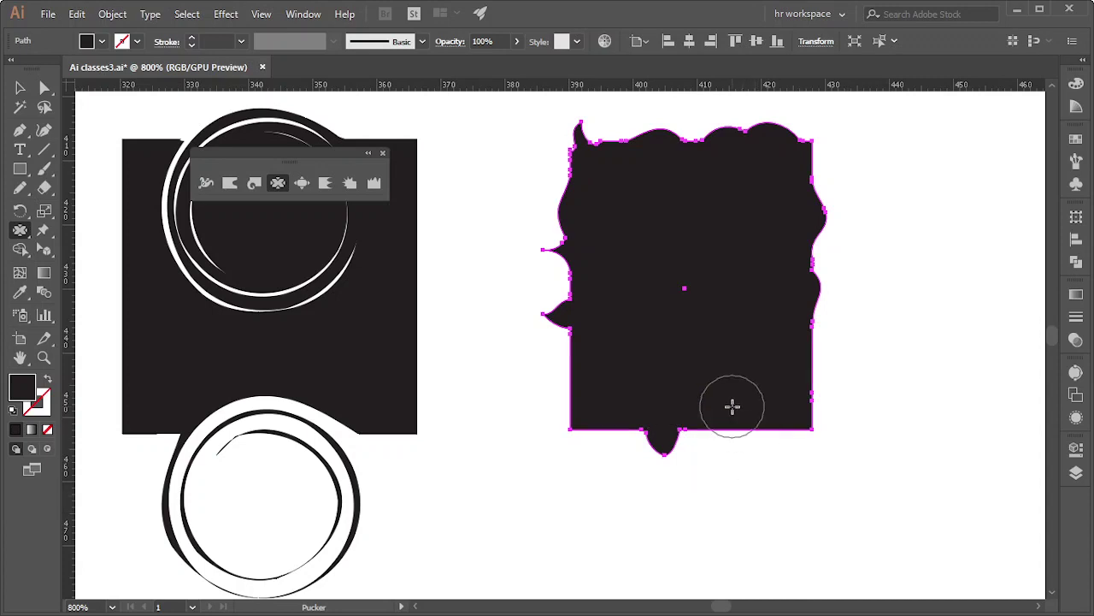
left_click_drag(732, 406, 732, 406)
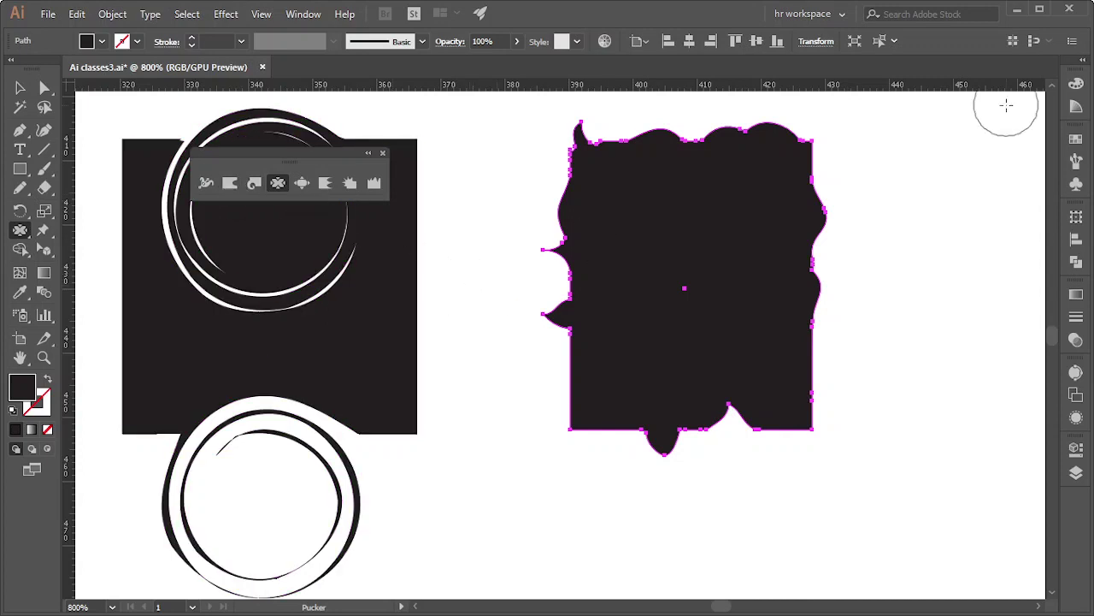
scroll(769, 256, "down", 2)
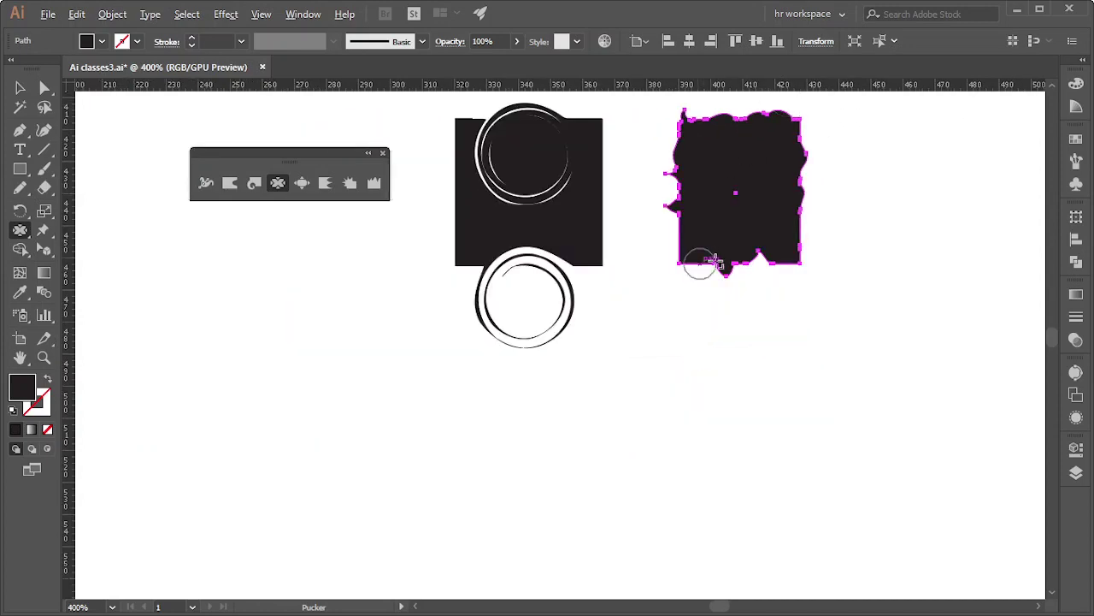
Draw a third black rectangle to the right of the puckered shape
left_click(29, 167)
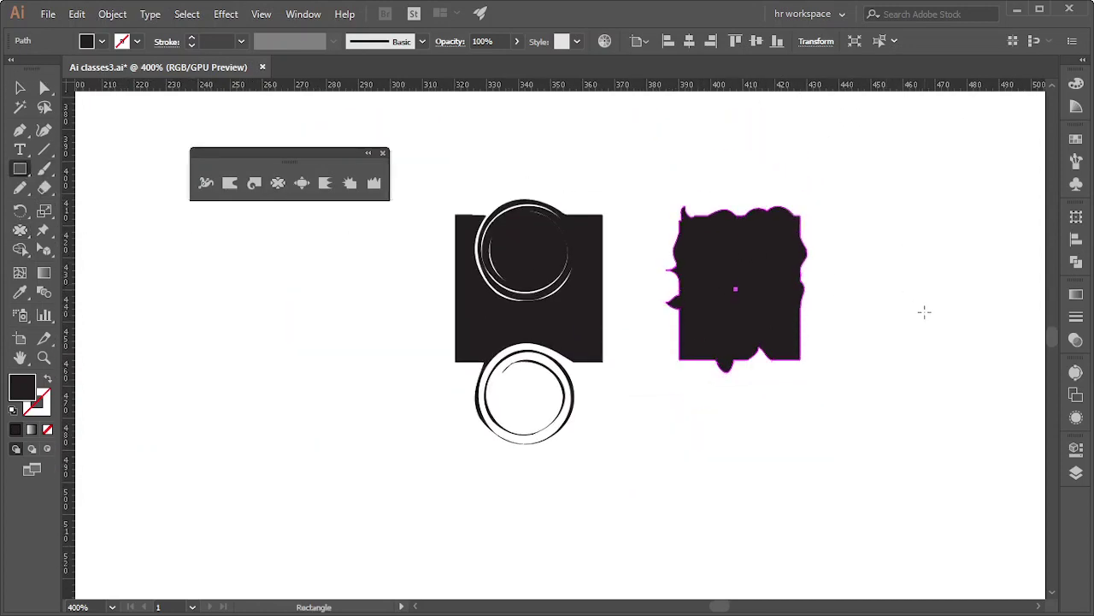
scroll(923, 314, "up", 2)
scroll(940, 281, "up", 1)
scroll(718, 411, "up", 1)
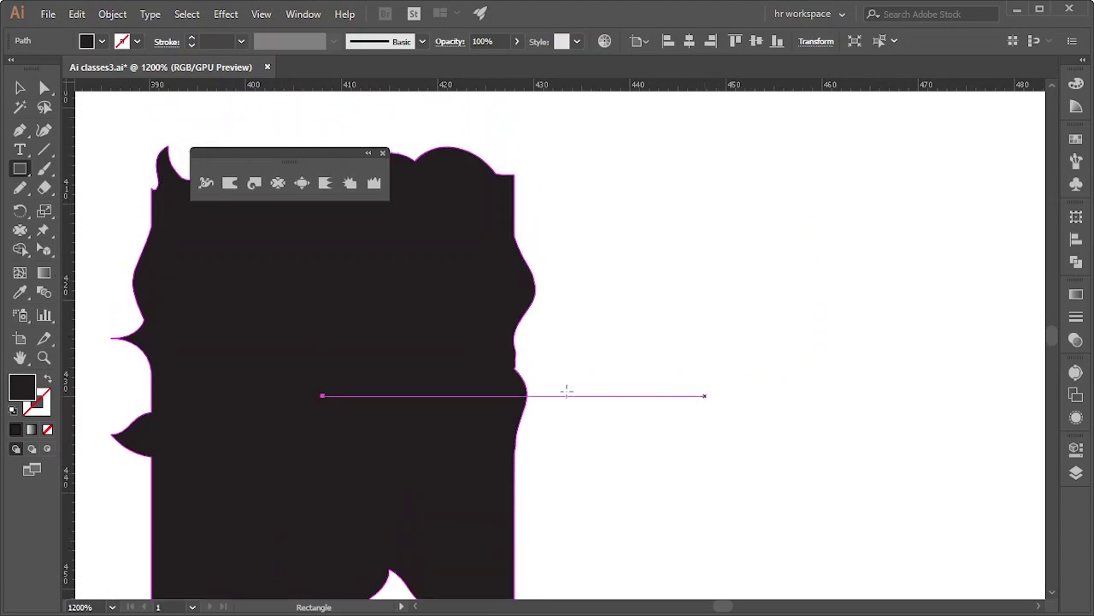
scroll(567, 386, "down", 1)
scroll(606, 394, "down", 1)
scroll(684, 291, "up", 1)
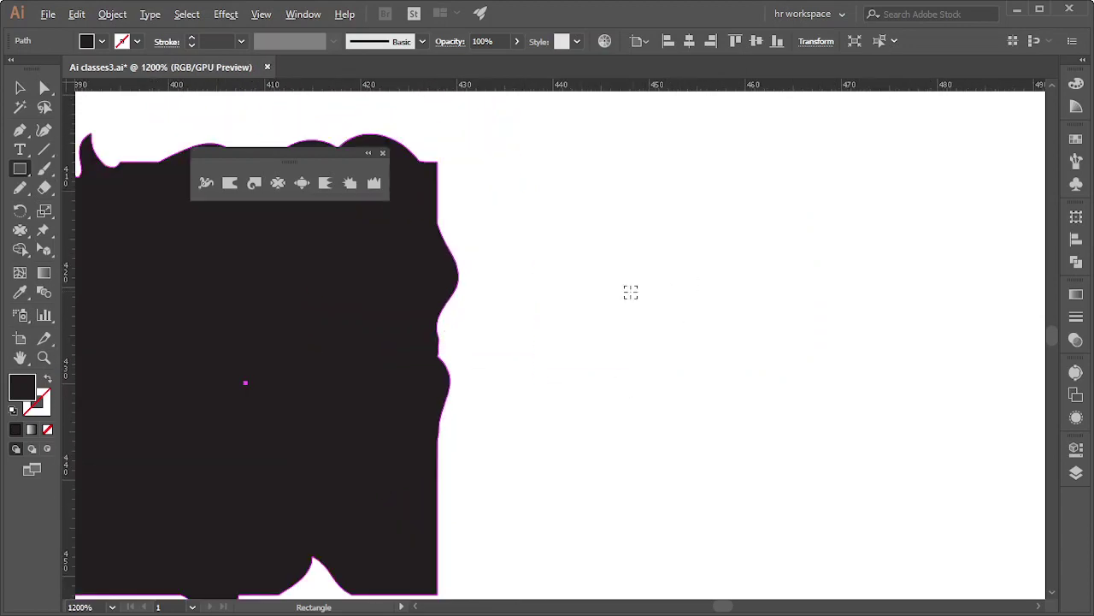
scroll(630, 291, "down", 1)
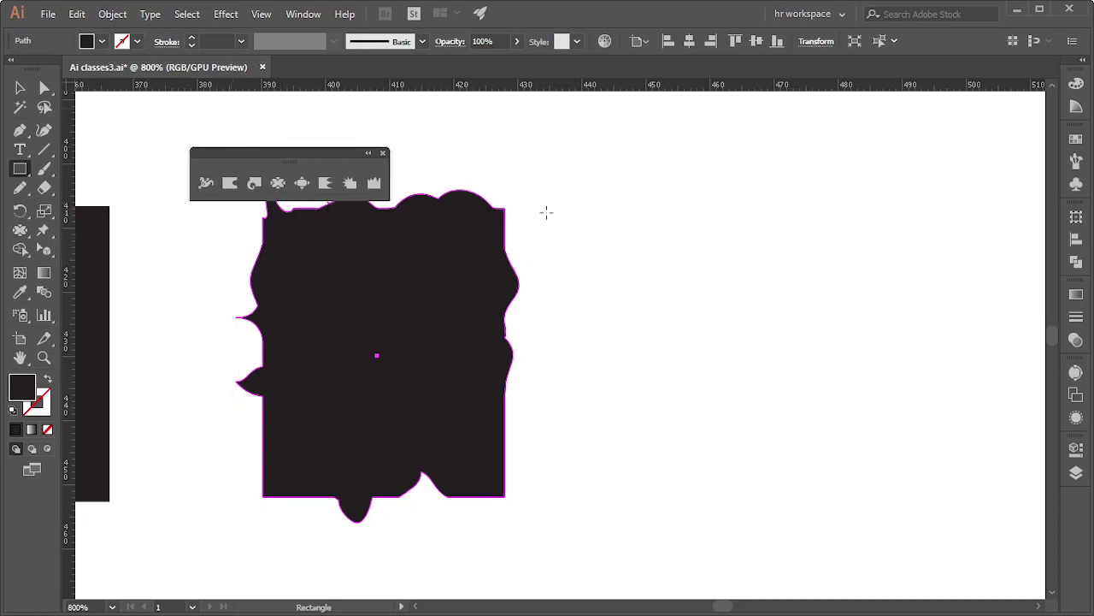
mouse_move(583, 203)
left_mouse_down()
mouse_move(741, 359)
mouse_move(826, 485)
left_mouse_up()
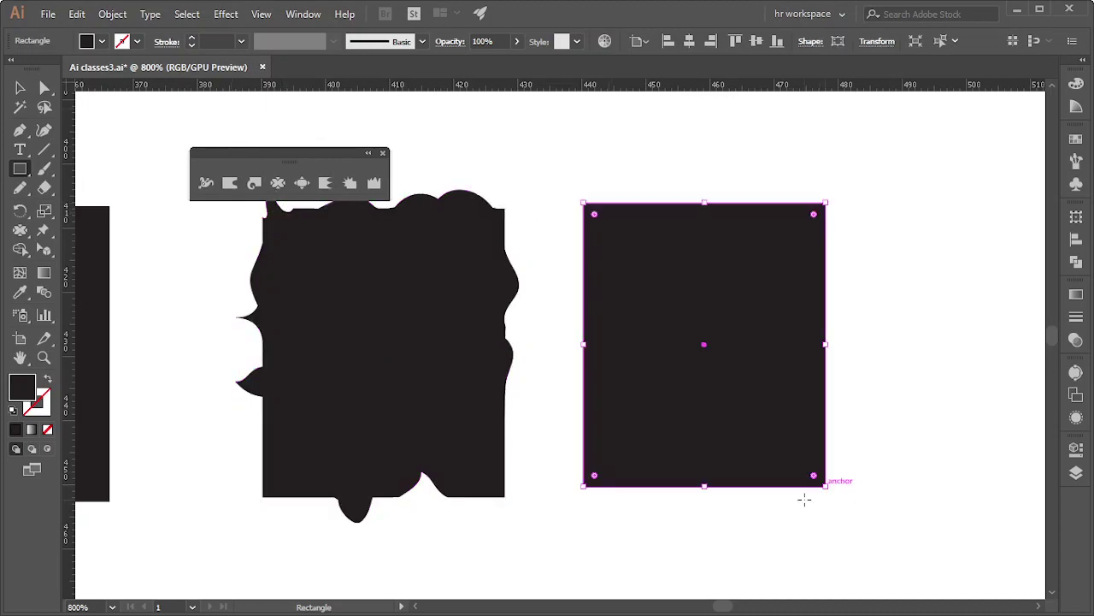
Bloat a small rounded notch into the rectangle's top edge with the Bloat Tool
left_click(304, 183)
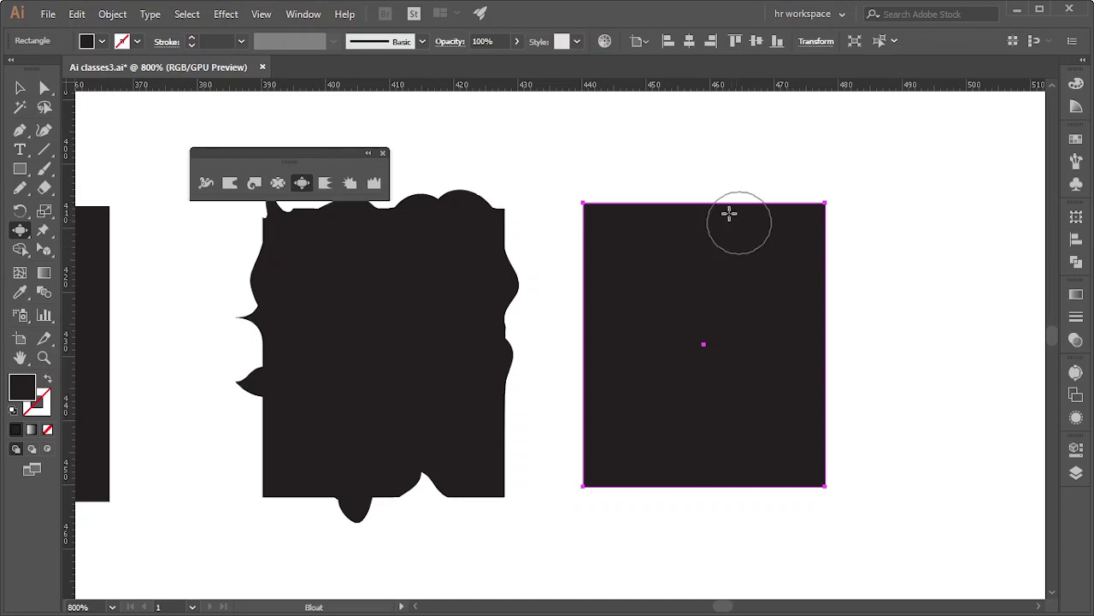
scroll(726, 218, "up", 1)
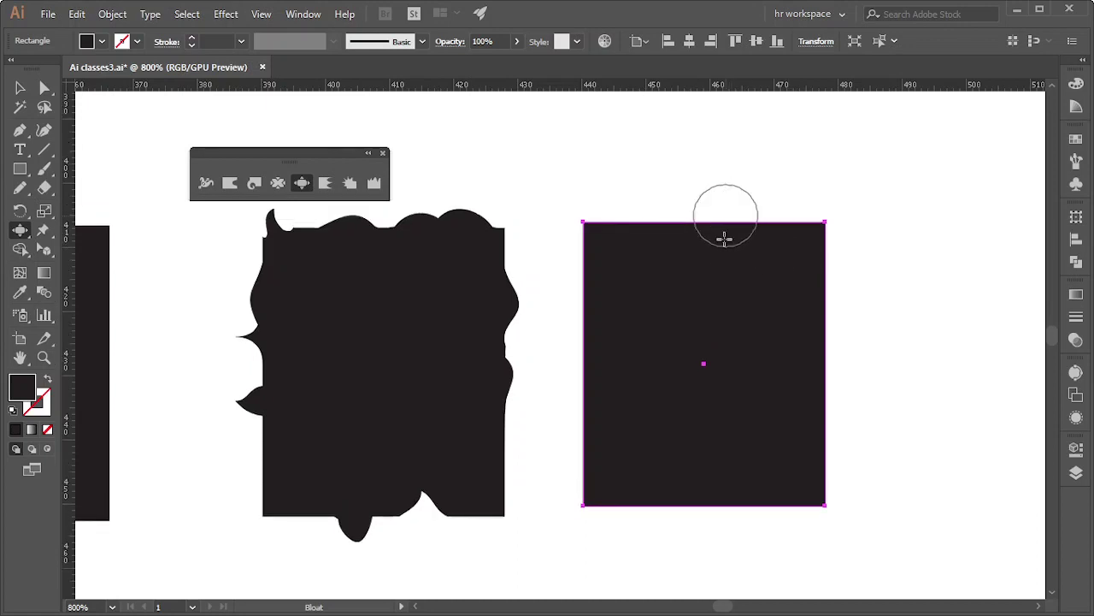
left_click(679, 202)
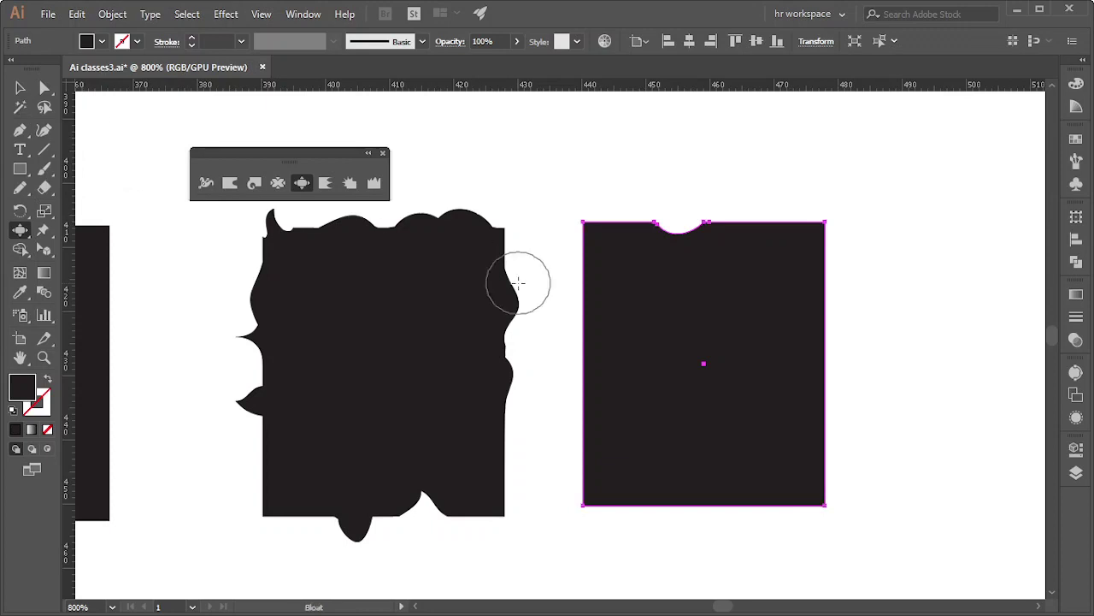
Delete the notched rectangle and a stray rectangle drawn beside the warped shape
key("v")
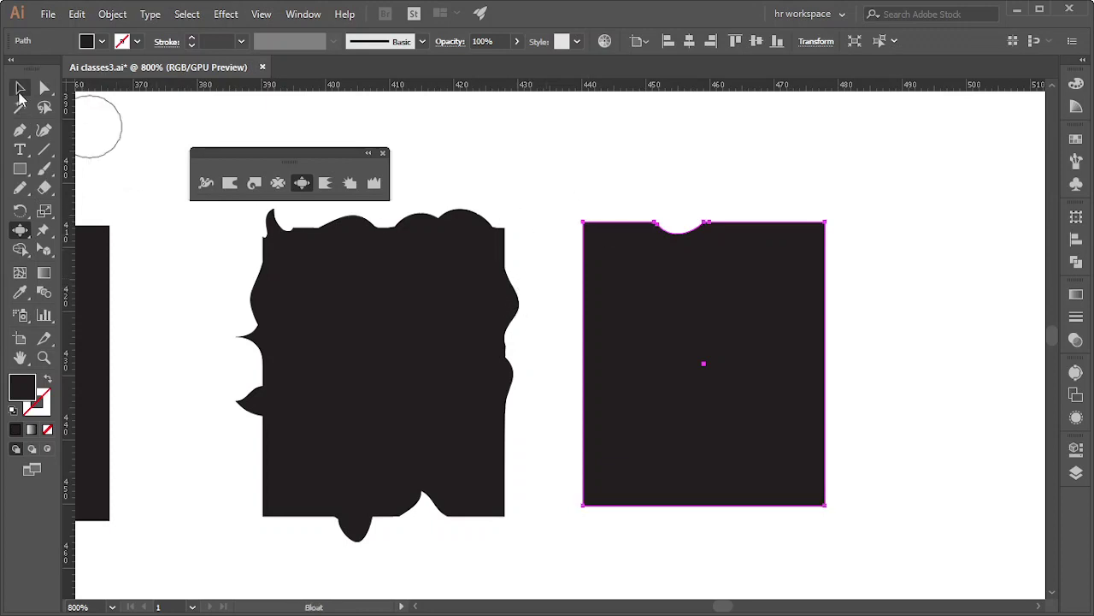
key("Delete")
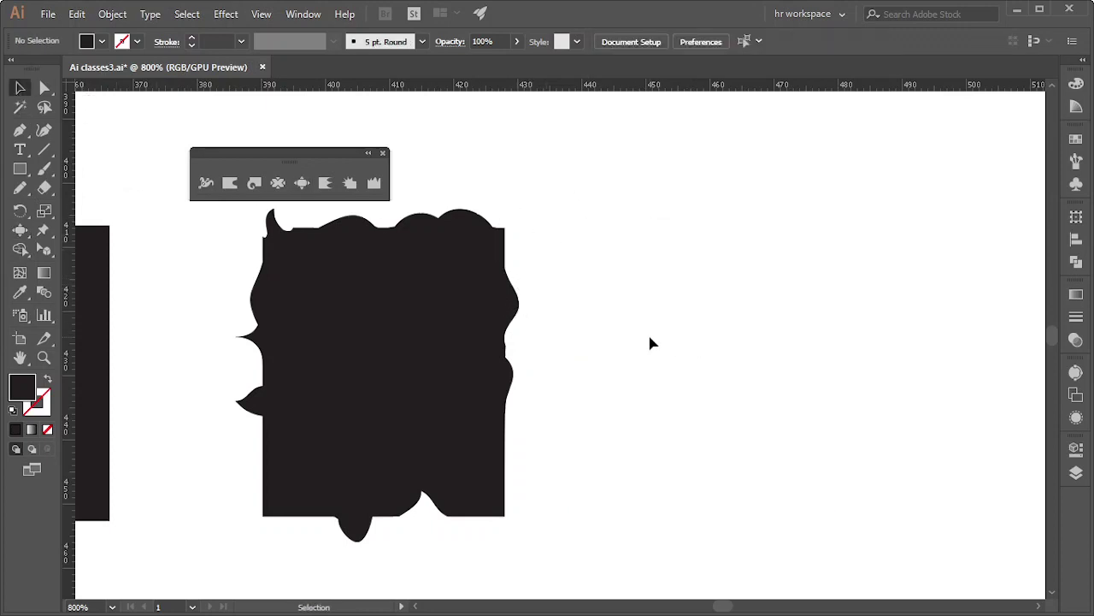
left_click(21, 171)
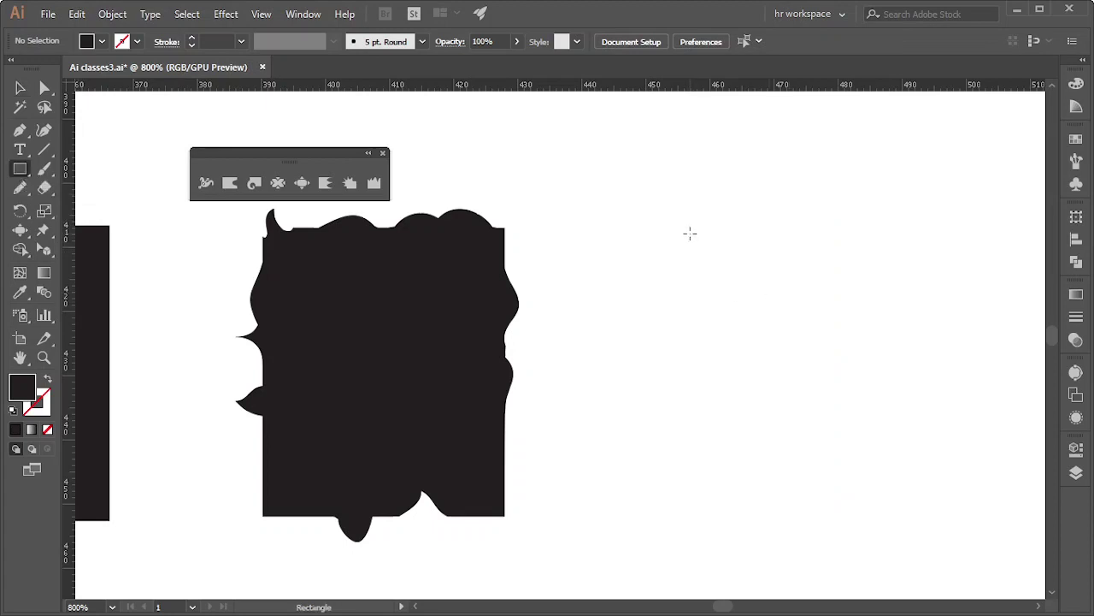
left_click_drag(690, 232, 747, 316)
key("Delete")
Create a 100×100 px black circle beside the puckered shape
key("l")
left_click(718, 306)
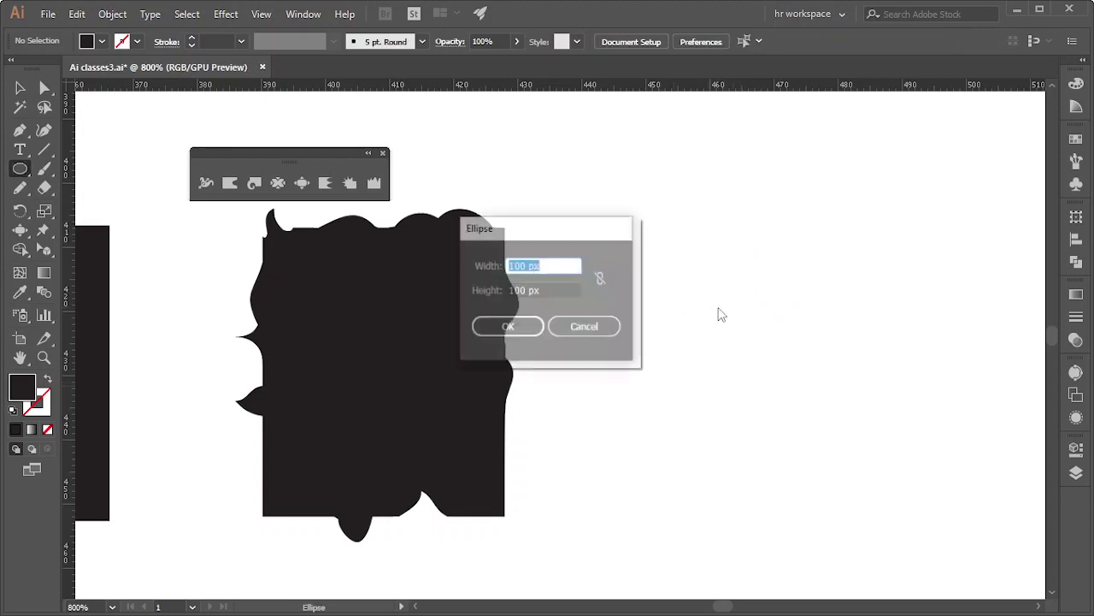
left_click(512, 336)
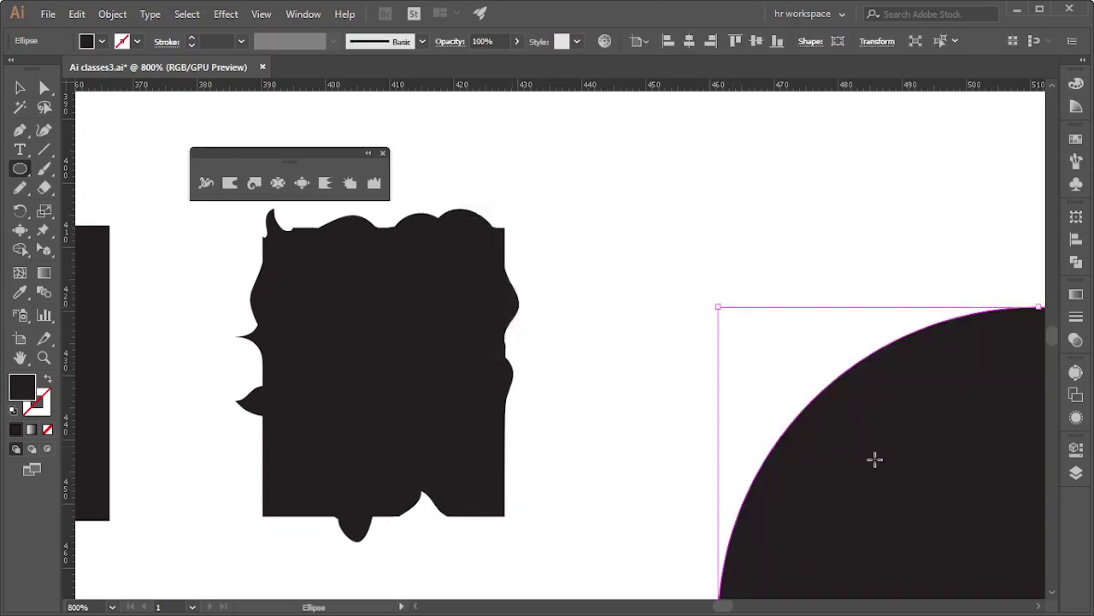
scroll(486, 265, "down", 4)
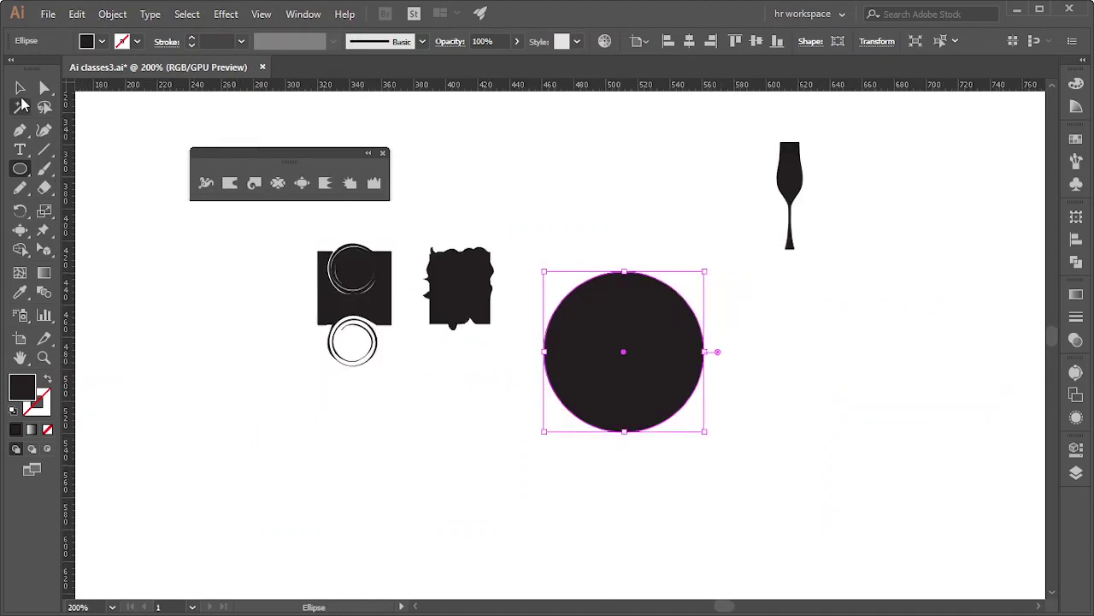
left_click(20, 88)
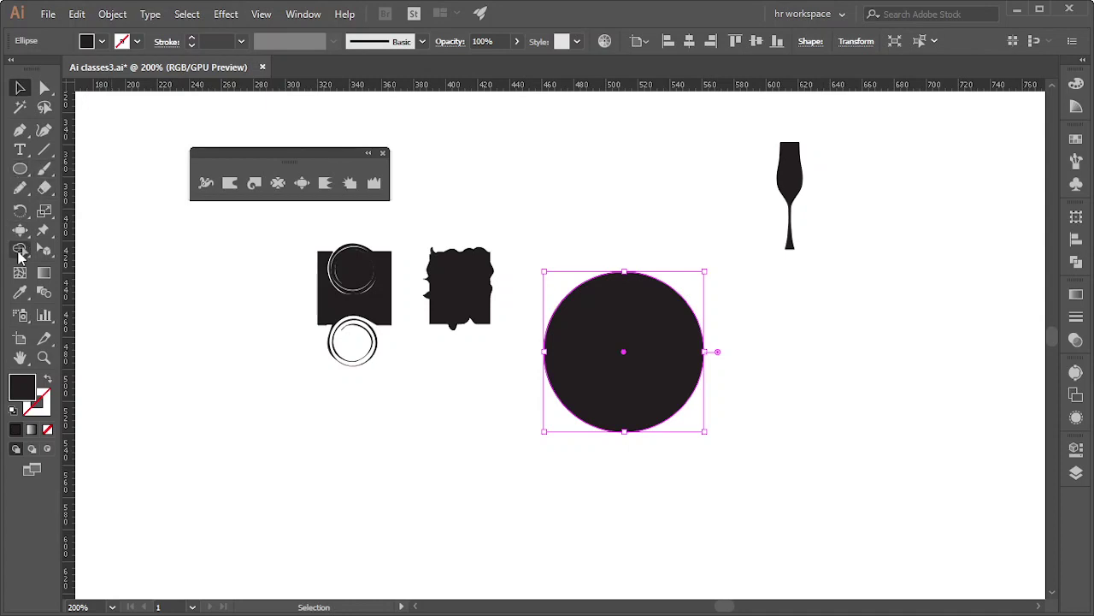
Draw a horizontal line across the circle's middle and select both objects
left_click(44, 150)
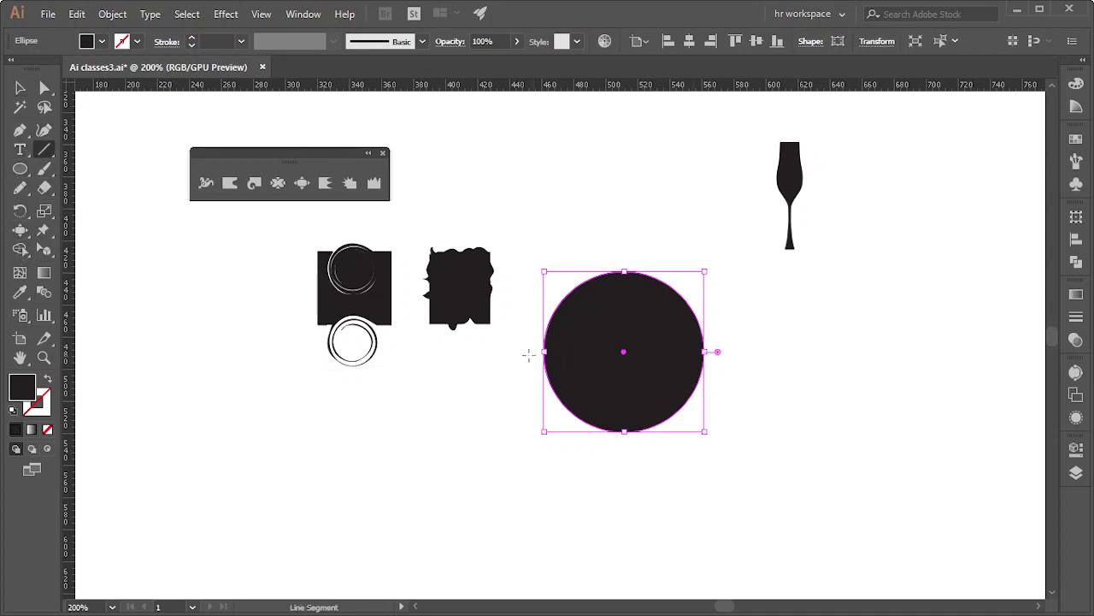
left_click_drag(518, 351, 737, 351)
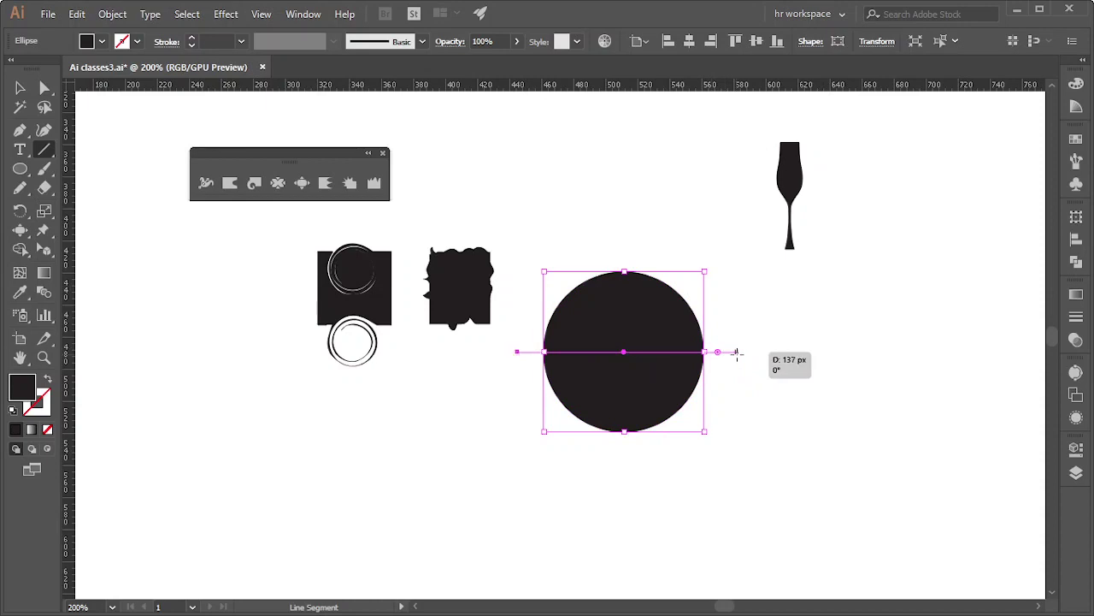
left_click(20, 88)
left_click_drag(615, 512, 637, 301)
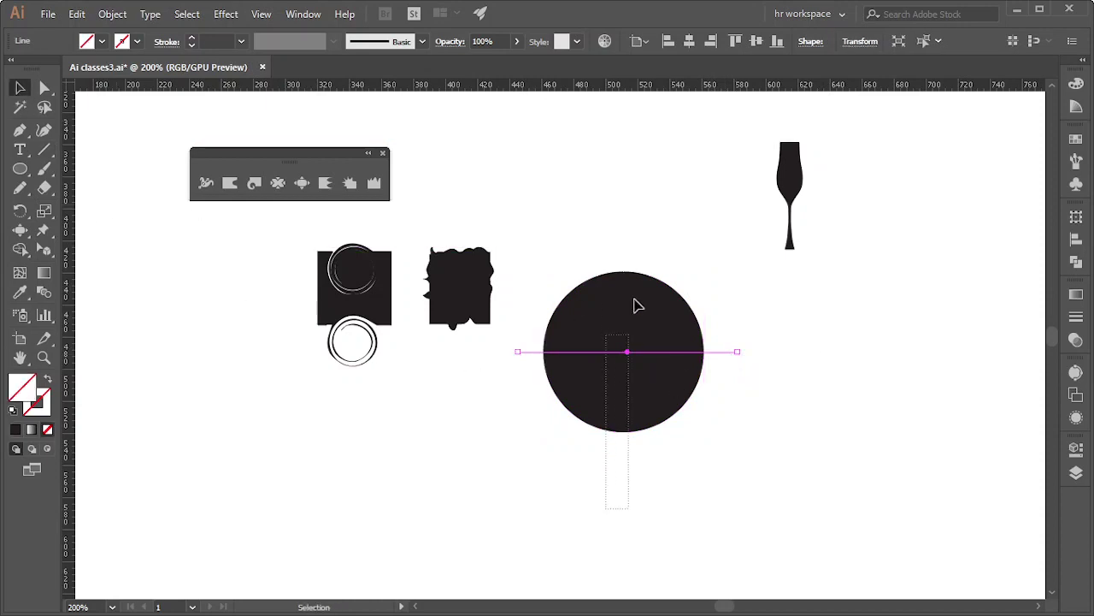
Delete the circle's lower half with the Shape Builder tool
left_click(20, 211)
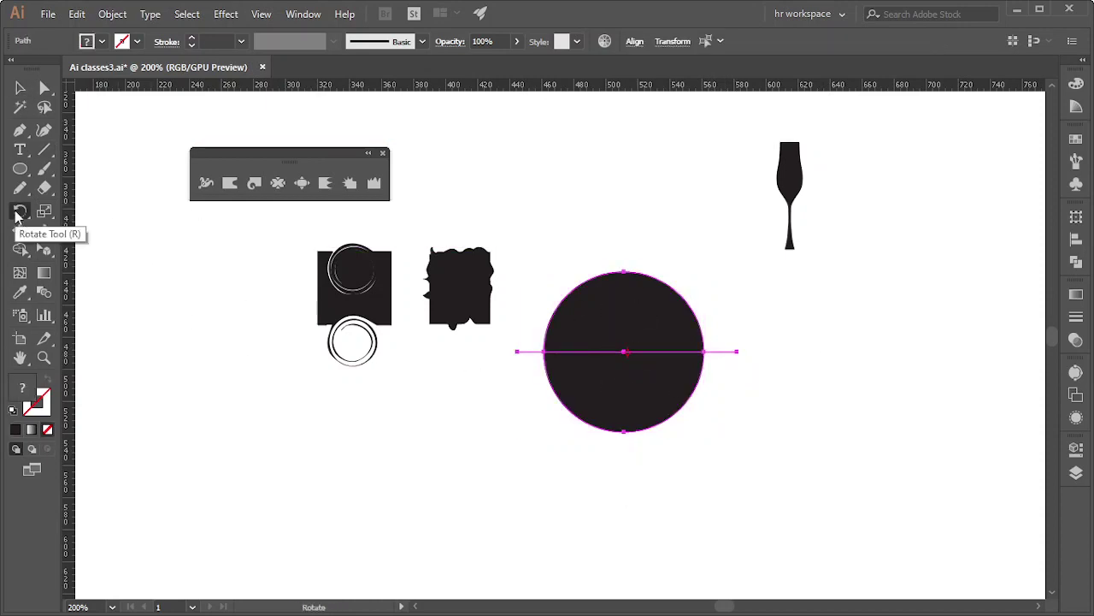
left_click(20, 249)
scroll(650, 401, "up", 1)
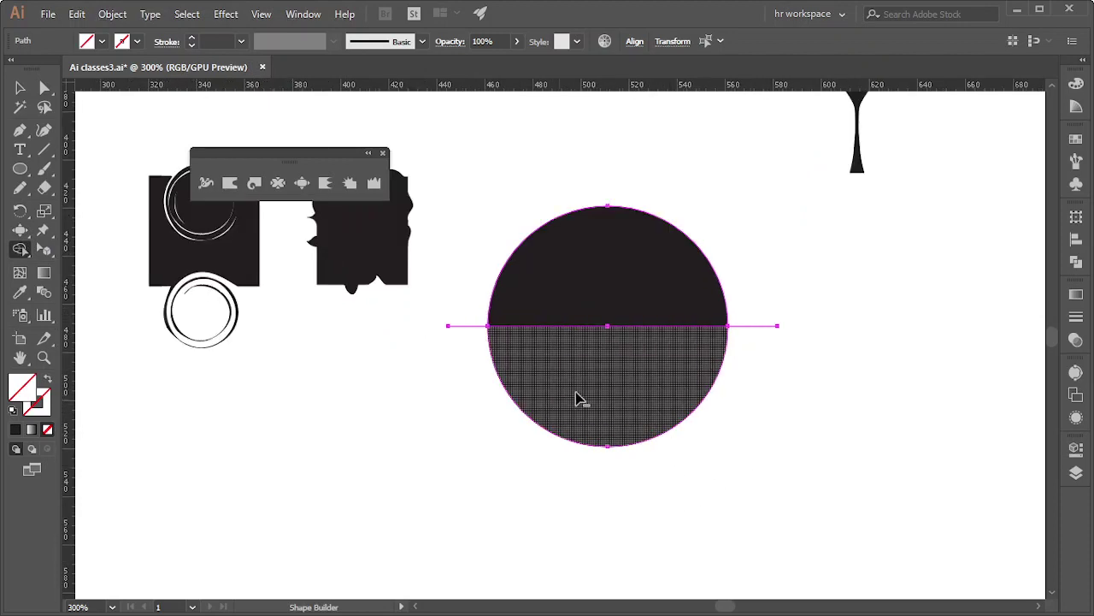
left_click(578, 398, "alt")
Check the leftover base line, then select the black half-disc
left_click(19, 88)
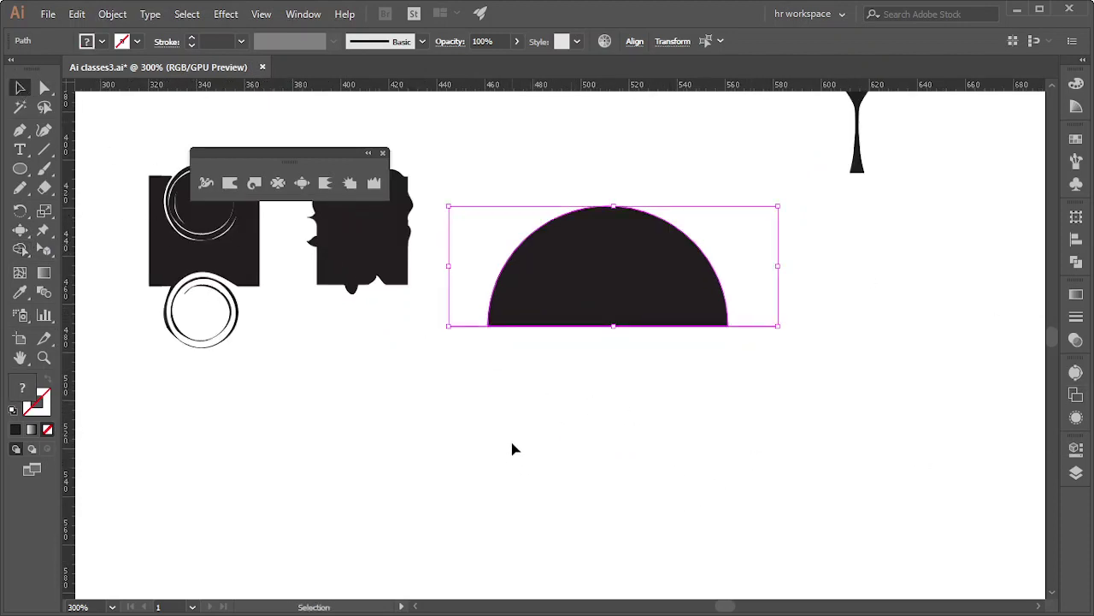
left_click(554, 435)
left_click_drag(430, 310, 452, 439)
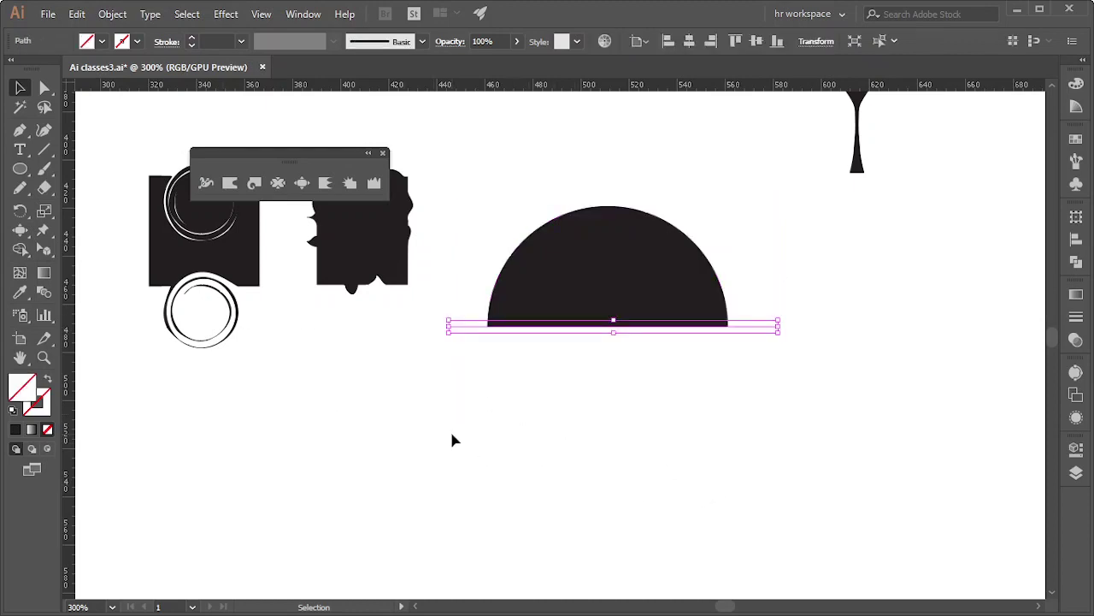
left_click(452, 434)
left_click(611, 277)
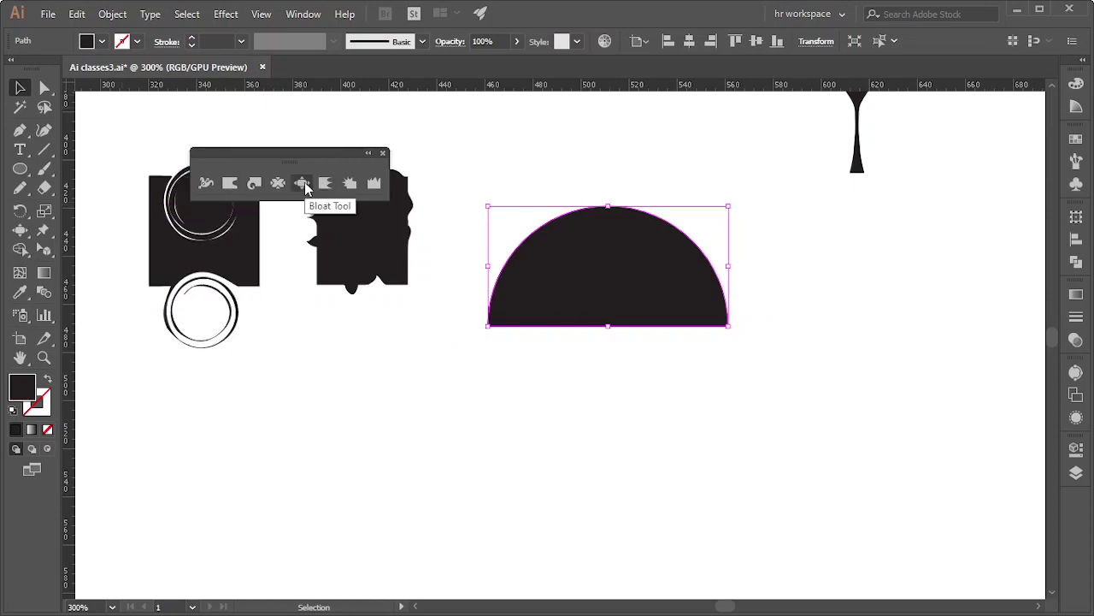
Give the Bloat tool a 100 px wide by 100 px high brush
left_click(304, 182)
double_click(304, 182)
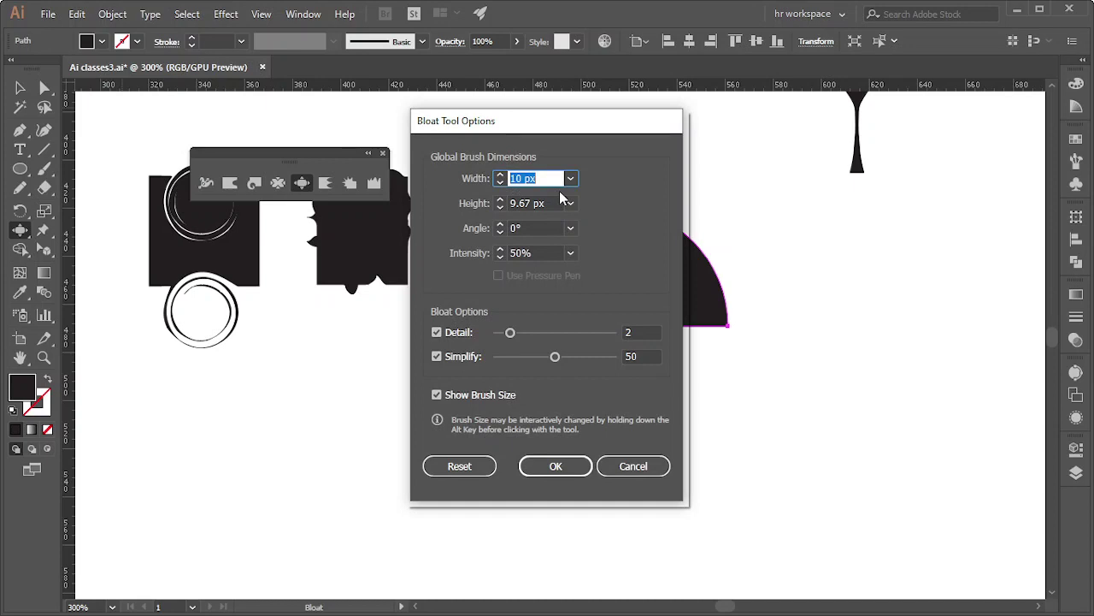
type("100")
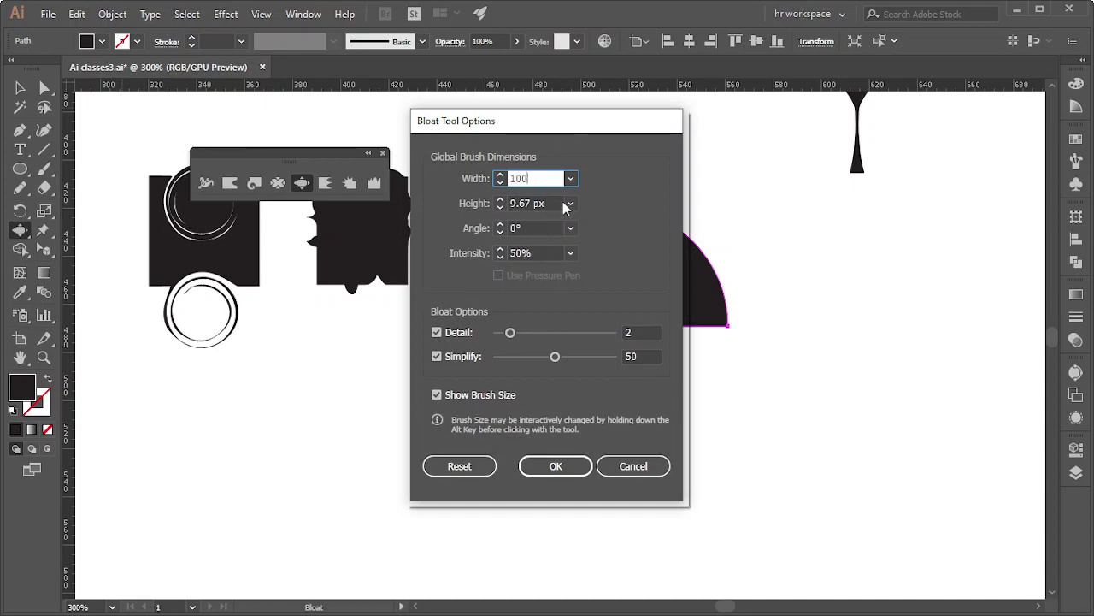
key("Tab")
type("10")
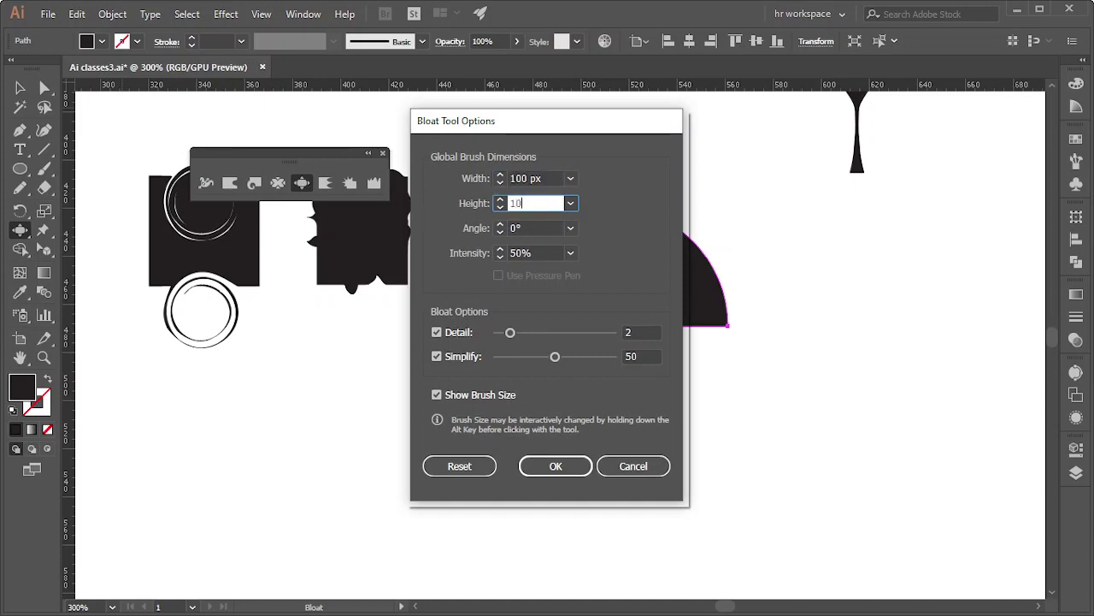
type("0")
left_click(556, 466)
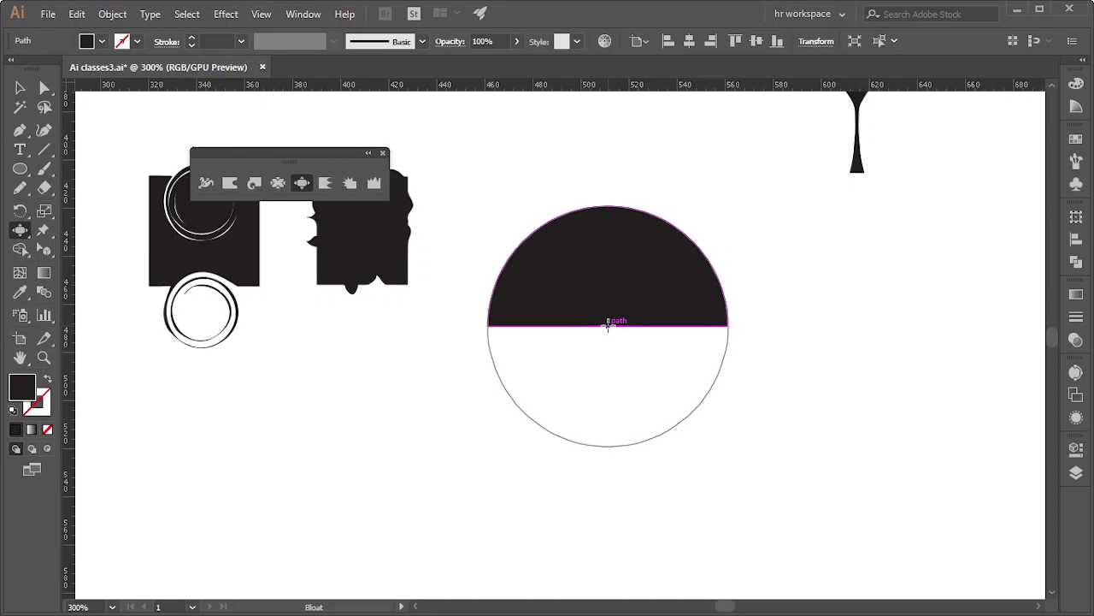
Bloat the half-disc from its flat base, undo that try, then swell it into a full circle
left_click_drag(608, 324, 608, 325)
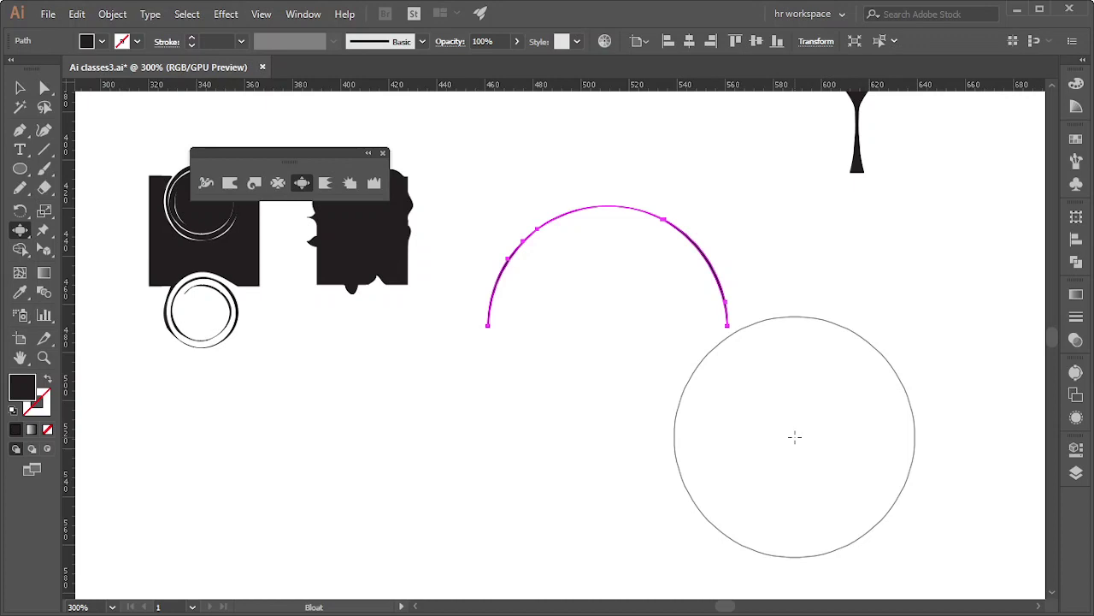
key("ctrl+z")
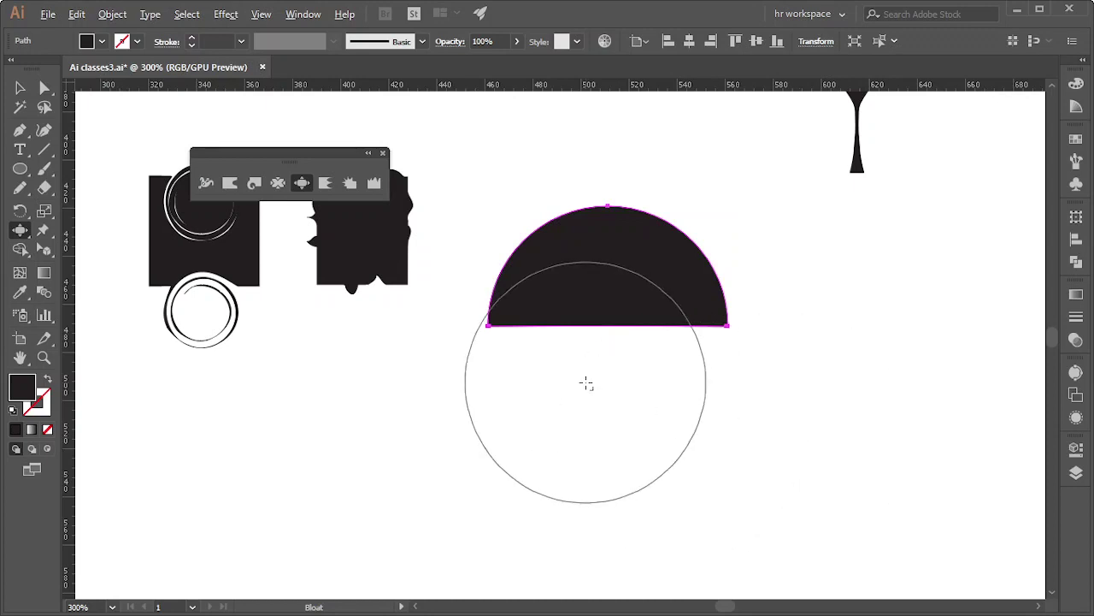
scroll(587, 383, "up", 1)
scroll(611, 376, "up", 1)
scroll(600, 383, "up", 2)
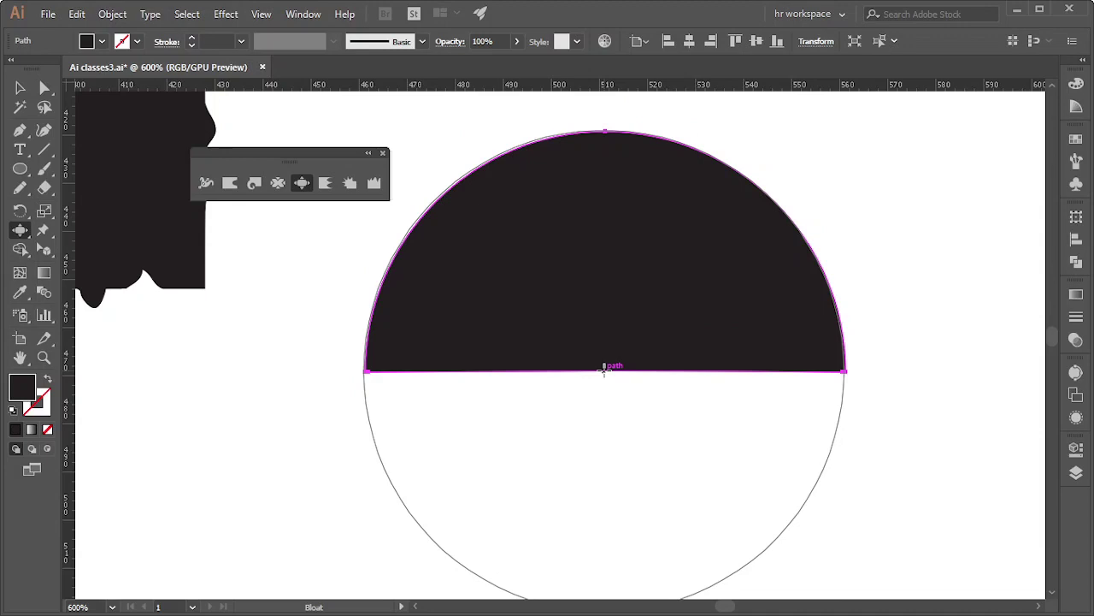
left_click_drag(604, 366, 604, 366)
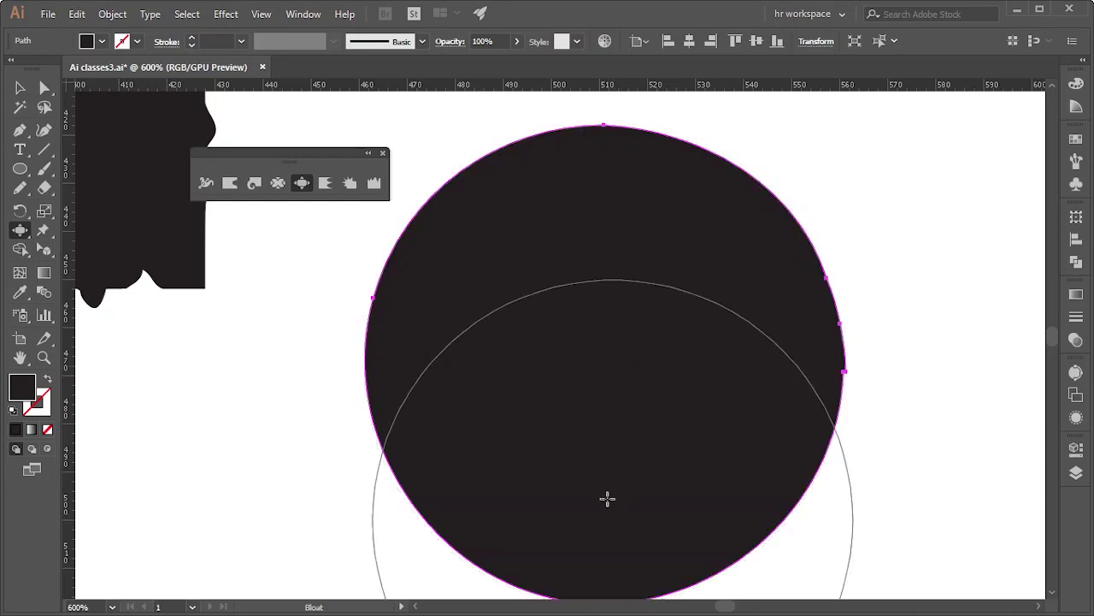
scroll(373, 345, "down", 2)
scroll(721, 447, "down", 2)
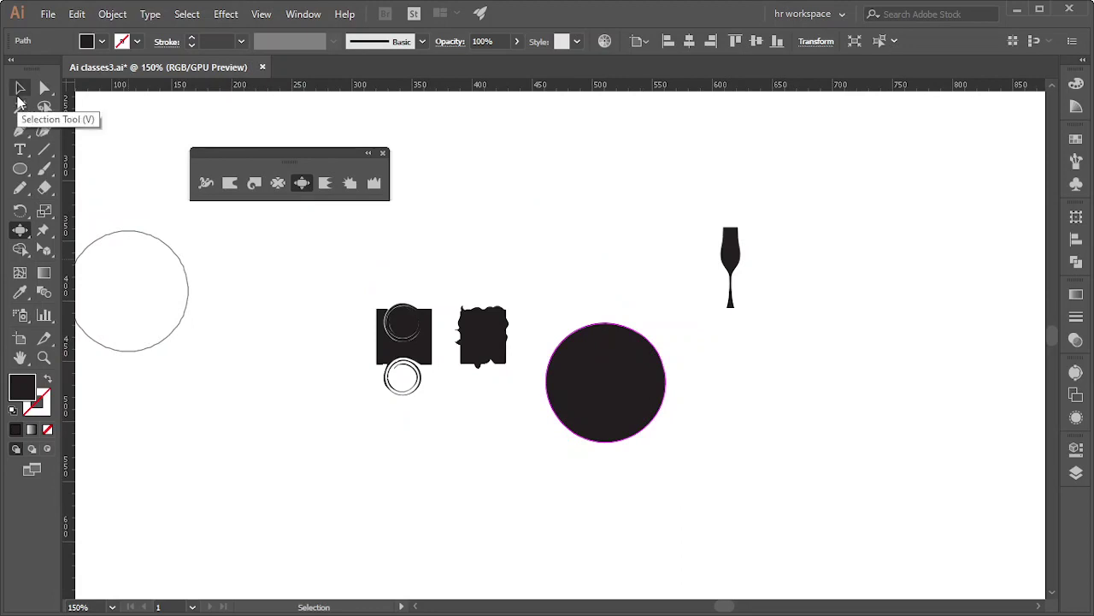
Delete the bloated circle, then draw and undo a trial ellipse beside the warped shape
left_click(19, 87)
key("Delete")
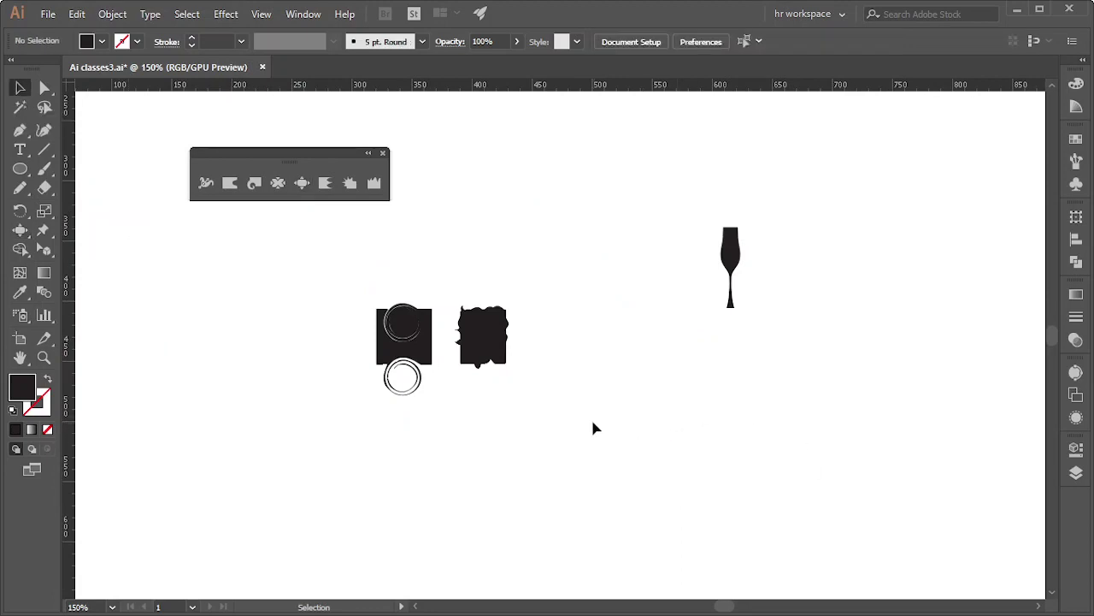
left_click(19, 168)
left_click_drag(540, 305, 590, 366)
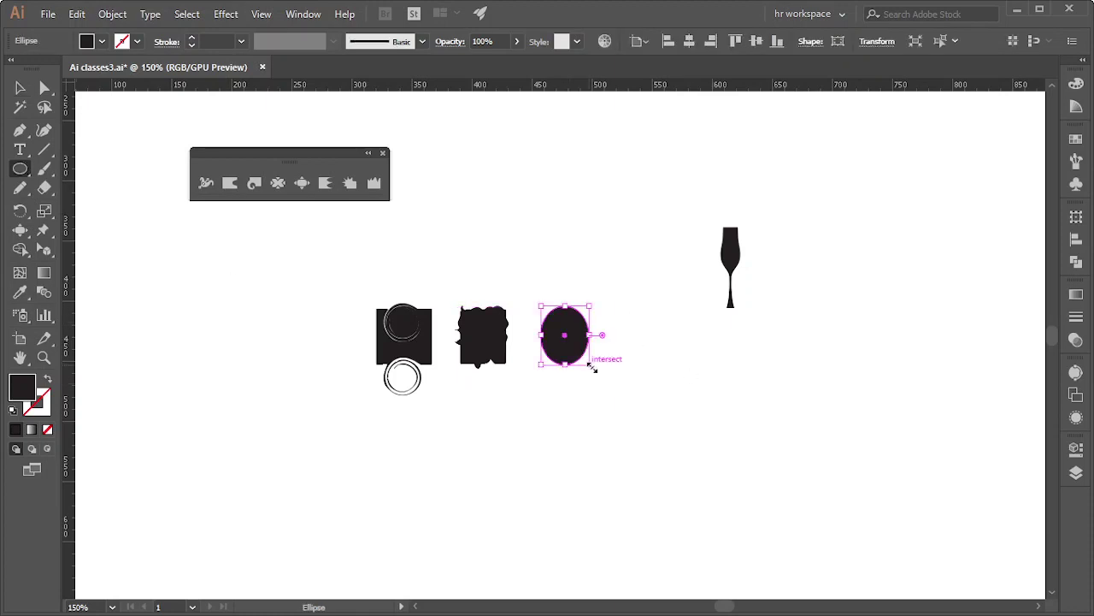
key("ctrl+z")
Draw a small black rectangle beside the warped shape, dismissing the Rectangle size dialog
key("m")
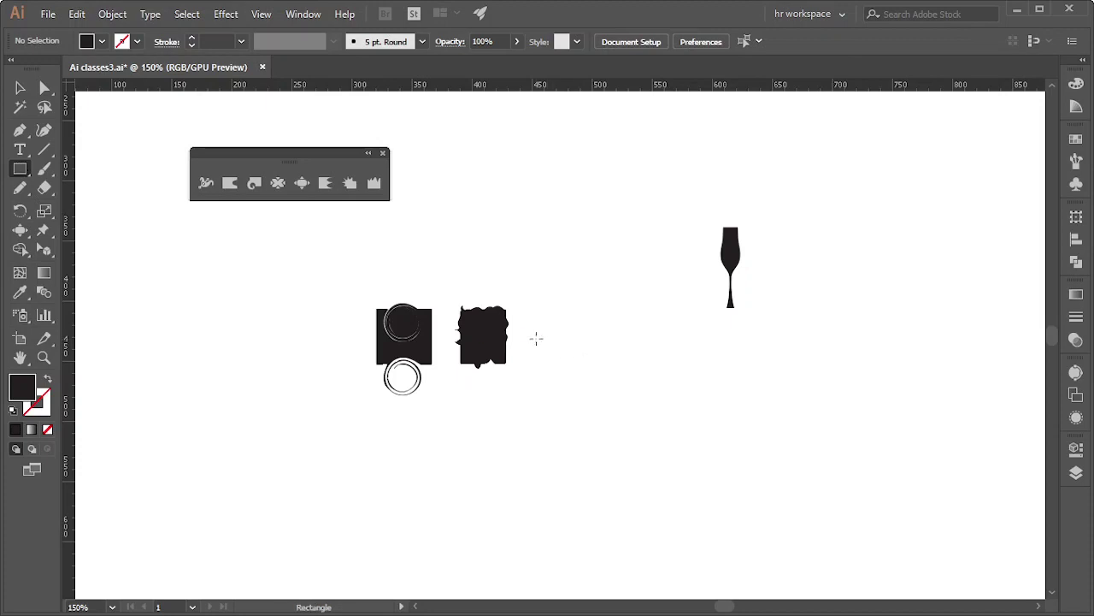
left_click(531, 308)
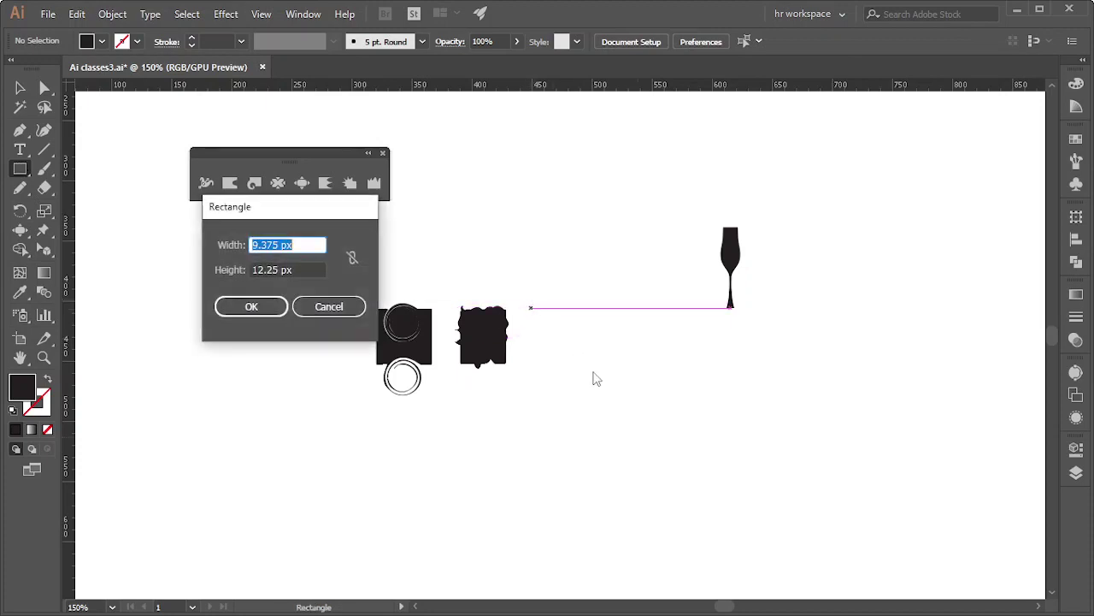
left_click(342, 314)
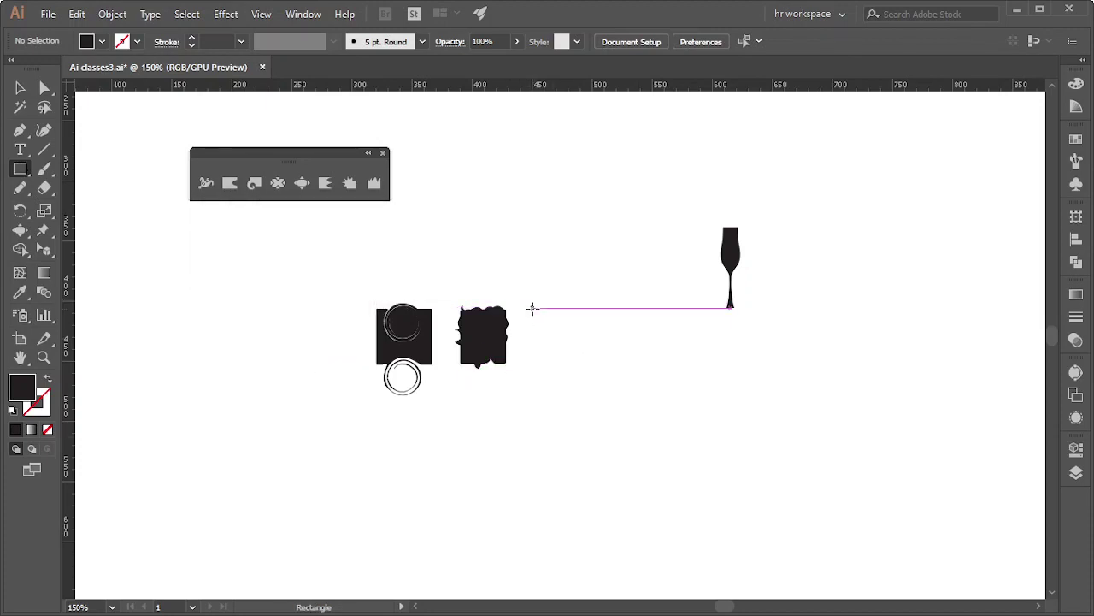
left_click(532, 308)
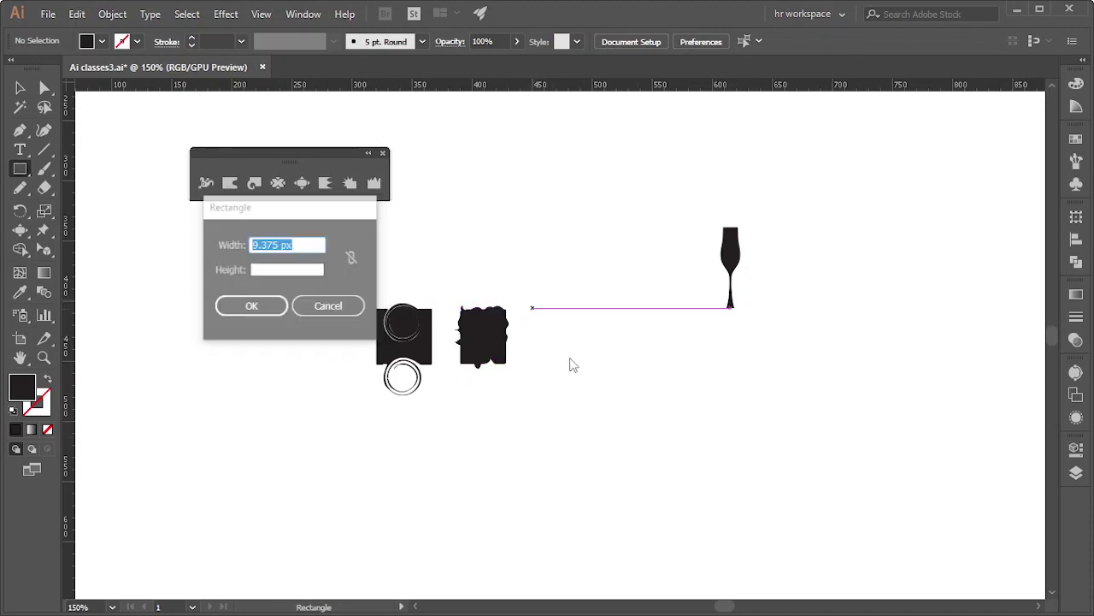
left_click(361, 310)
mouse_move(532, 301)
left_mouse_down()
mouse_move(596, 381)
mouse_move(586, 357)
left_mouse_up()
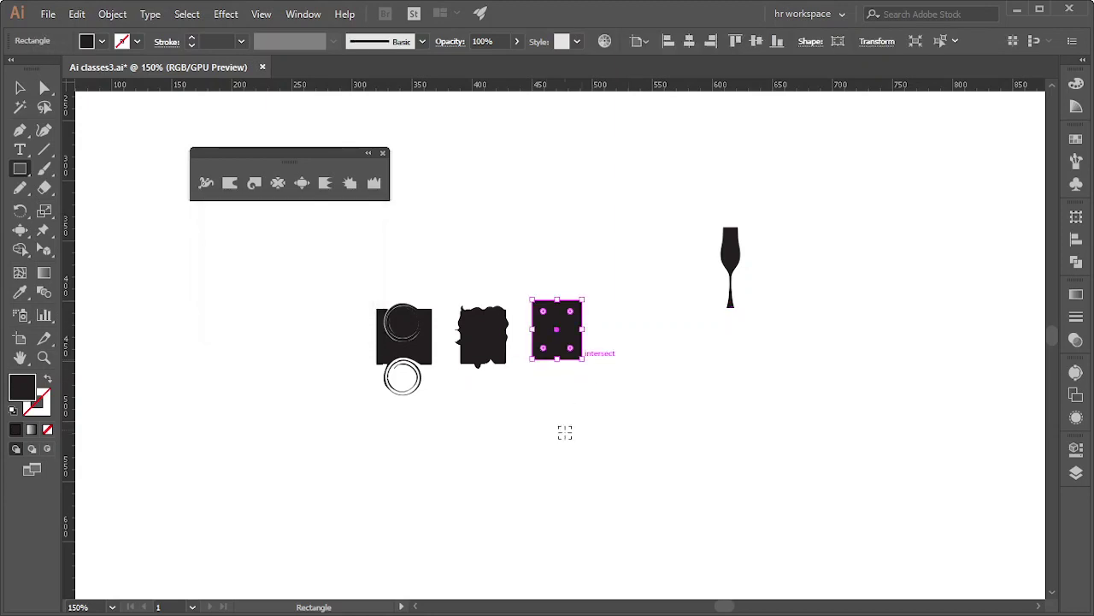
Zoom in and shorten the new rectangle into a square
key("ctrl+plus")
key("ctrl+plus")
key("ctrl+plus")
scroll(590, 431, "up", 2)
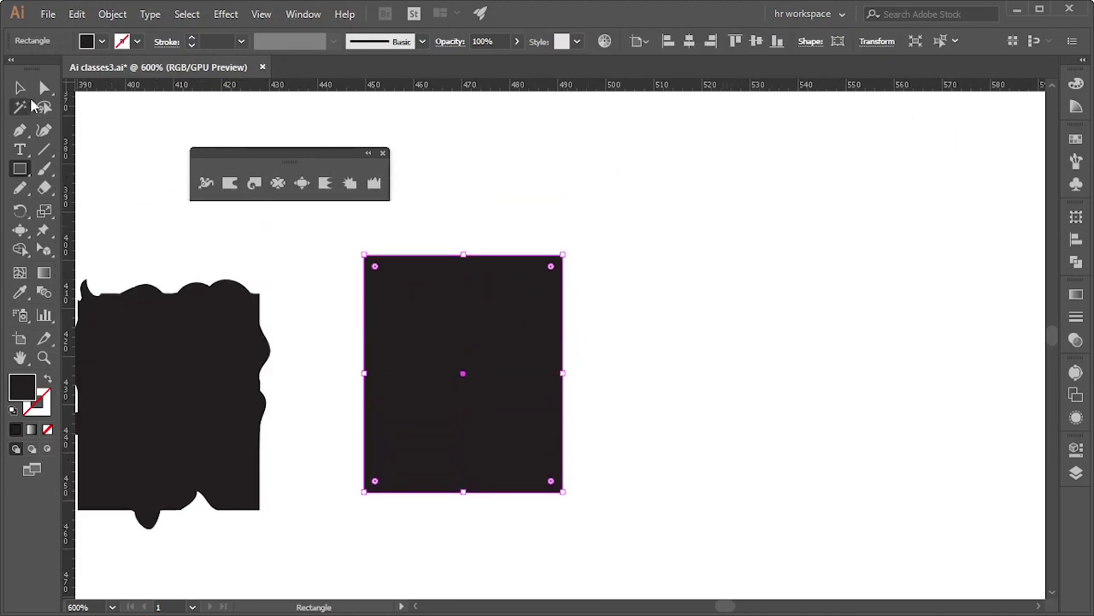
left_click_drag(26, 58, 56, 137)
left_click(20, 87)
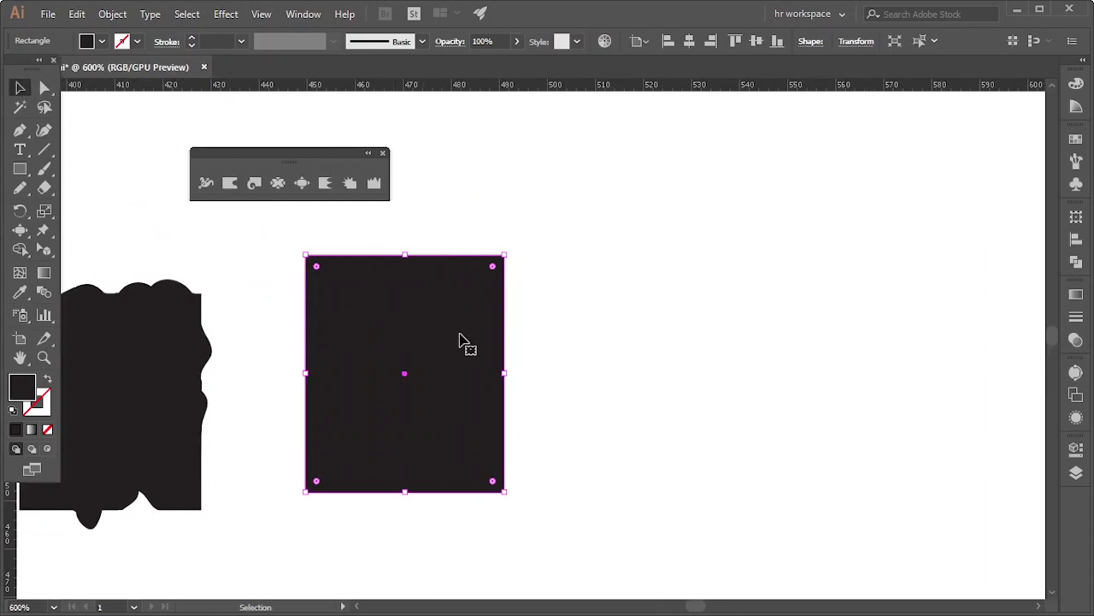
left_click_drag(408, 253, 407, 293)
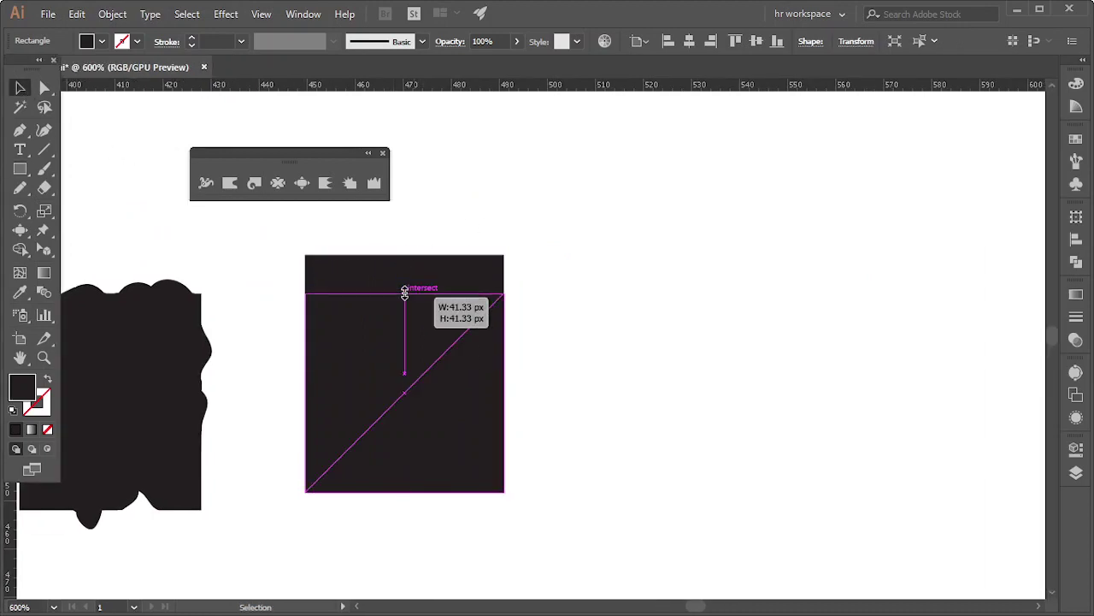
left_click(745, 371)
left_click_drag(652, 375, 688, 373)
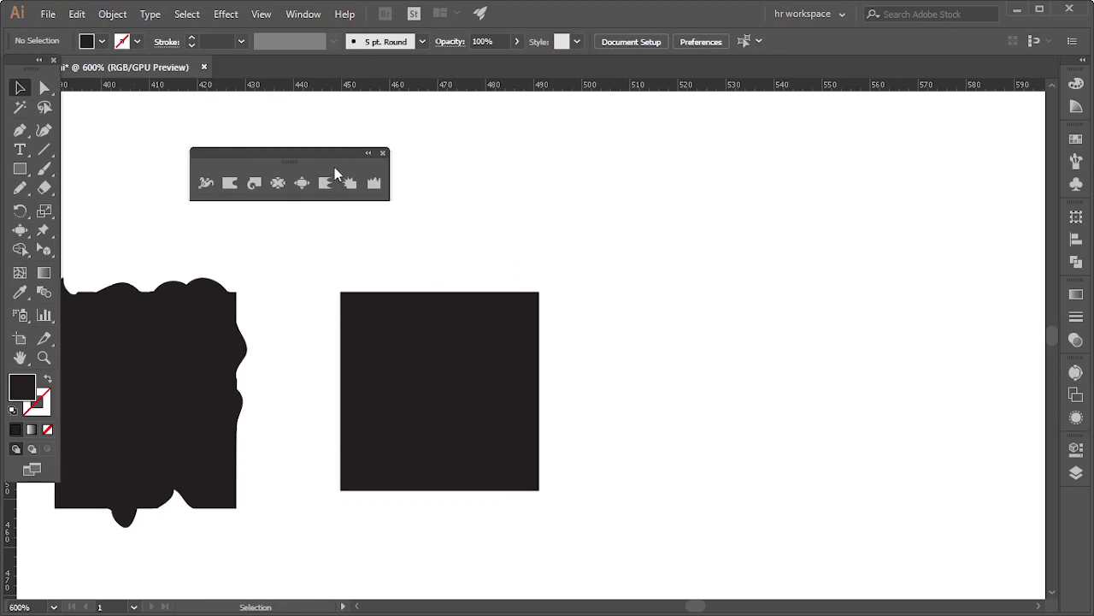
Pick the Bloat tool, shrink its brush, and undo a stray distortion
left_click(300, 188)
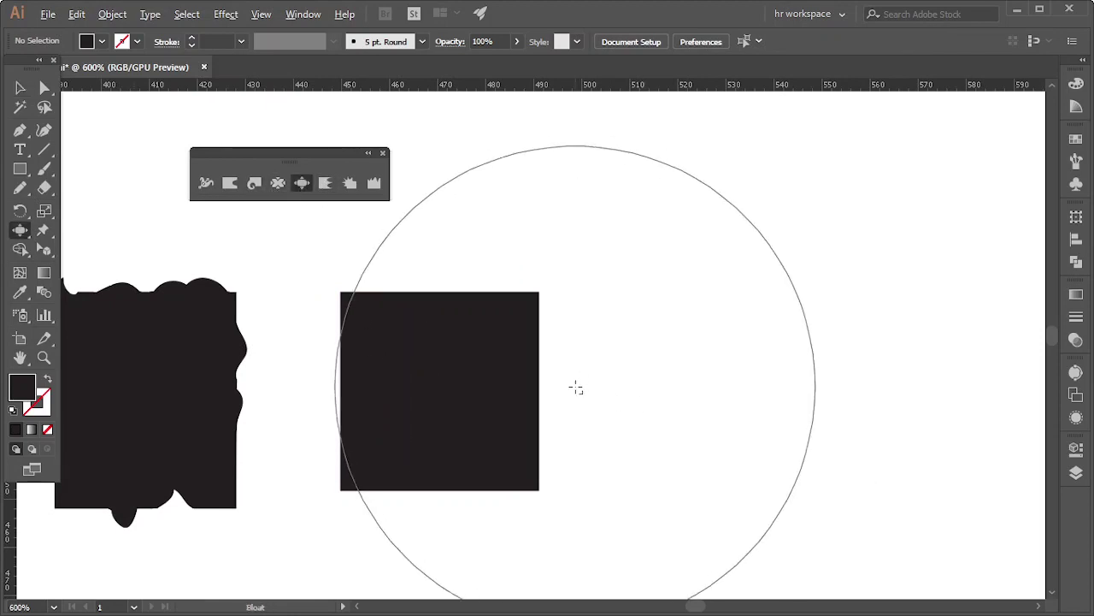
mouse_move(576, 389)
left_mouse_down()
mouse_move(542, 511)
mouse_move(499, 480)
mouse_move(539, 471)
left_mouse_up()
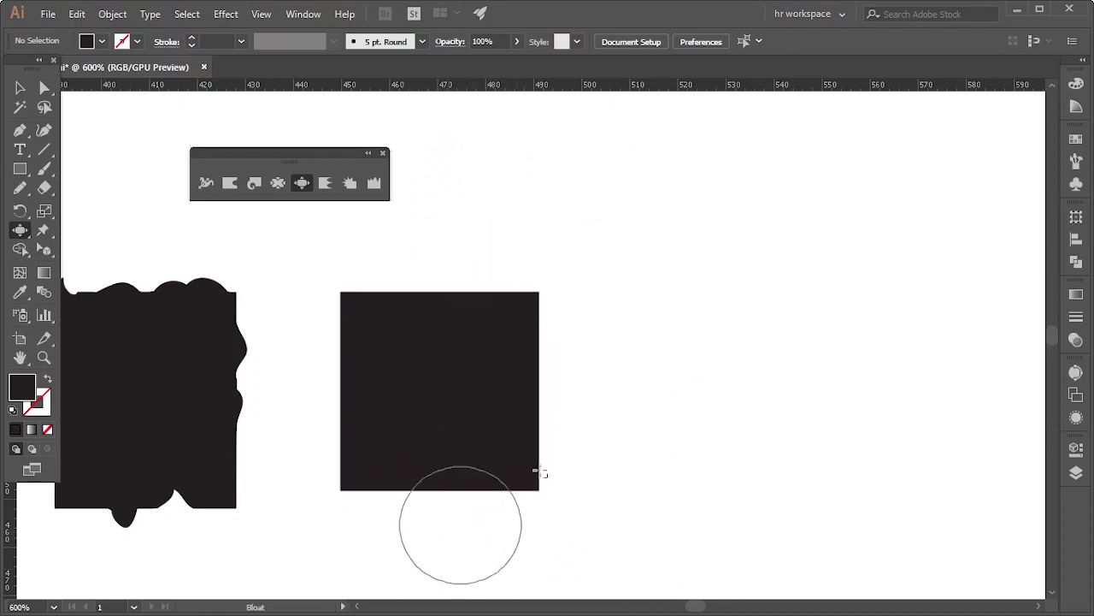
mouse_move(635, 291)
left_mouse_down("alt")
mouse_move(593, 328)
mouse_move(741, 222)
mouse_move(599, 316)
mouse_move(620, 316)
mouse_move(608, 325)
mouse_move(651, 297)
mouse_move(635, 271)
mouse_move(645, 276)
mouse_move(563, 383)
left_mouse_up("alt")
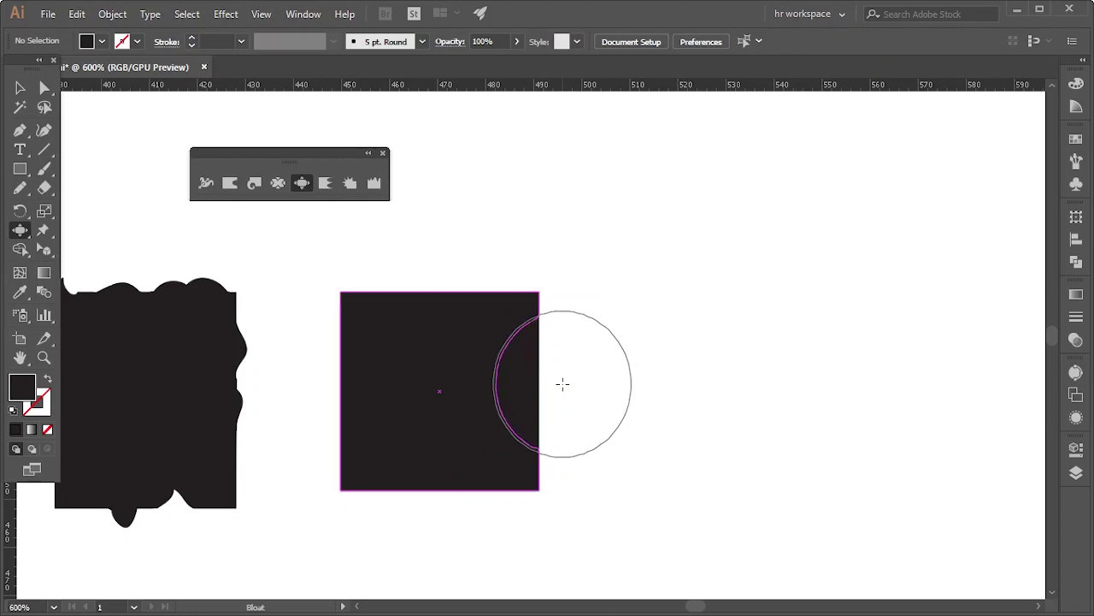
key("ctrl+z")
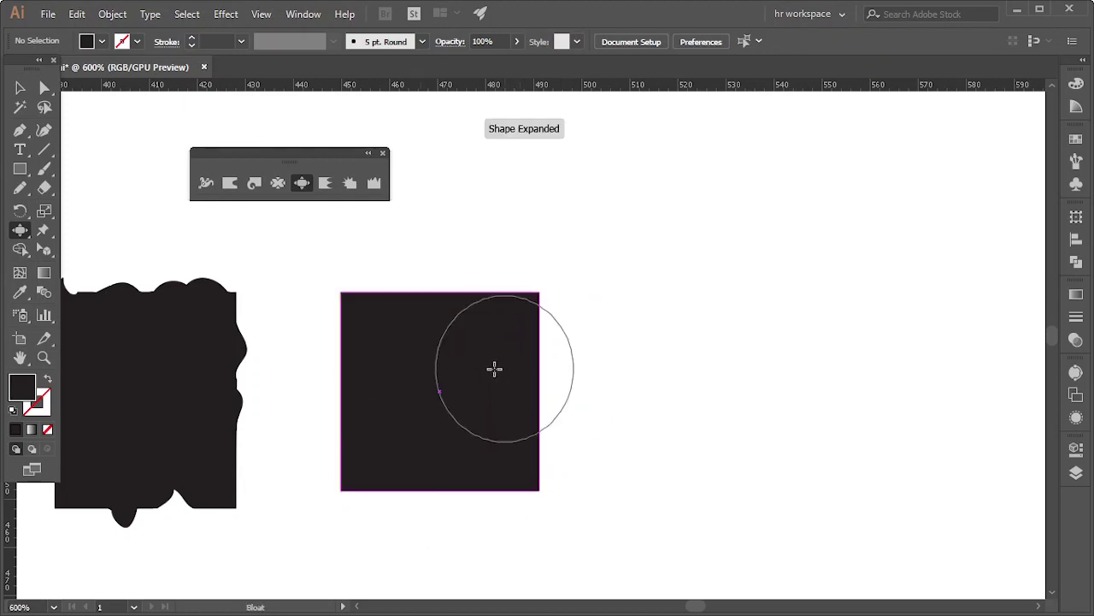
Bulge the square's right and bottom edges outward and carve a rounded bite into its left edge
left_click_drag(519, 372, 521, 372)
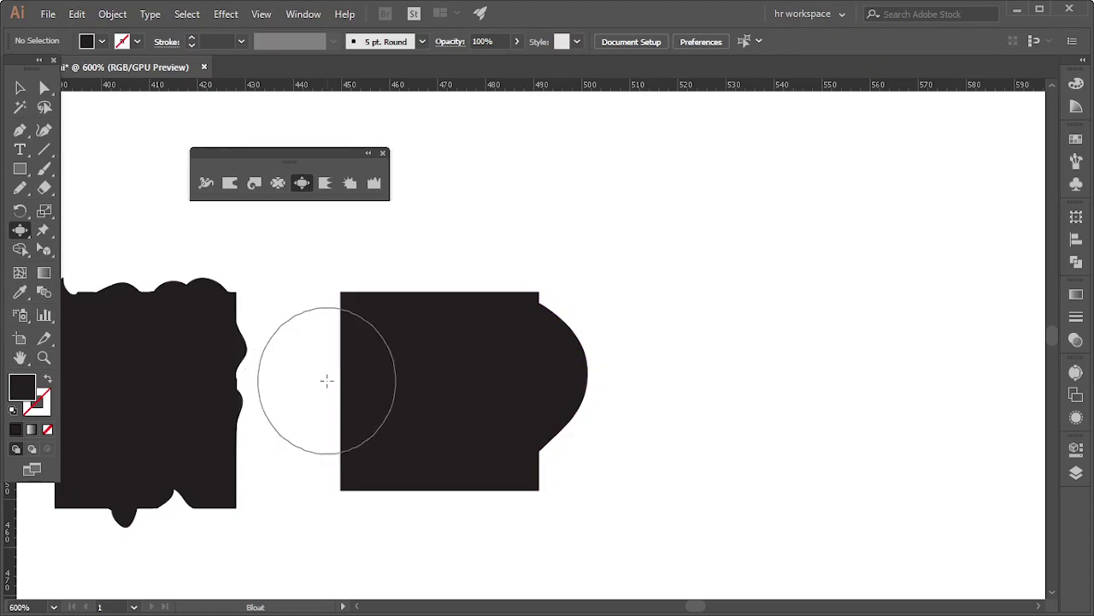
left_click_drag(327, 381, 327, 378)
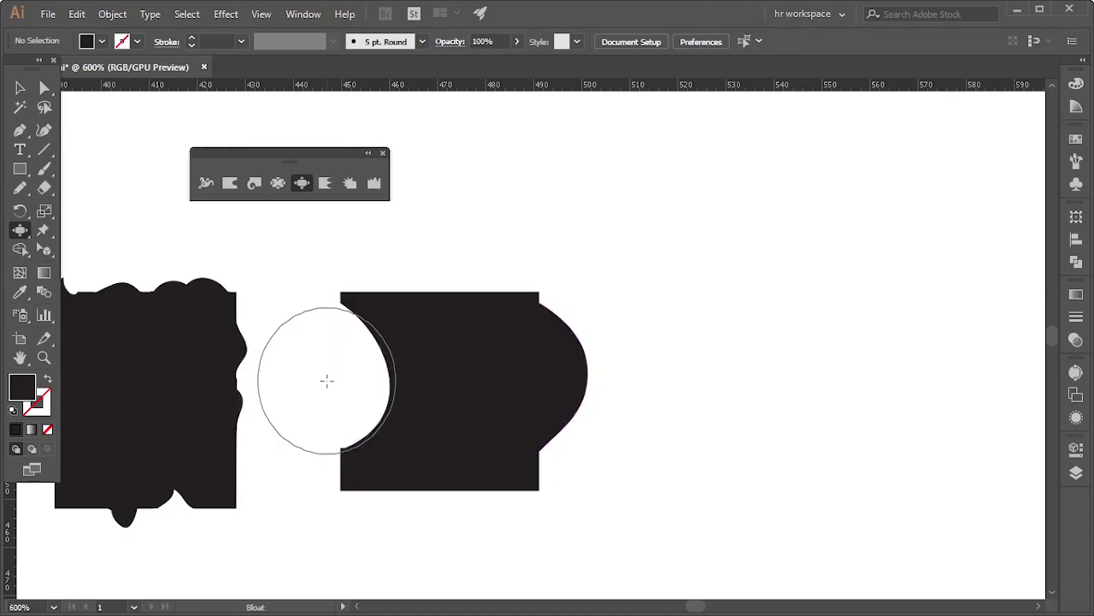
left_click_drag(428, 461, 428, 462)
scroll(429, 461, "down", 1)
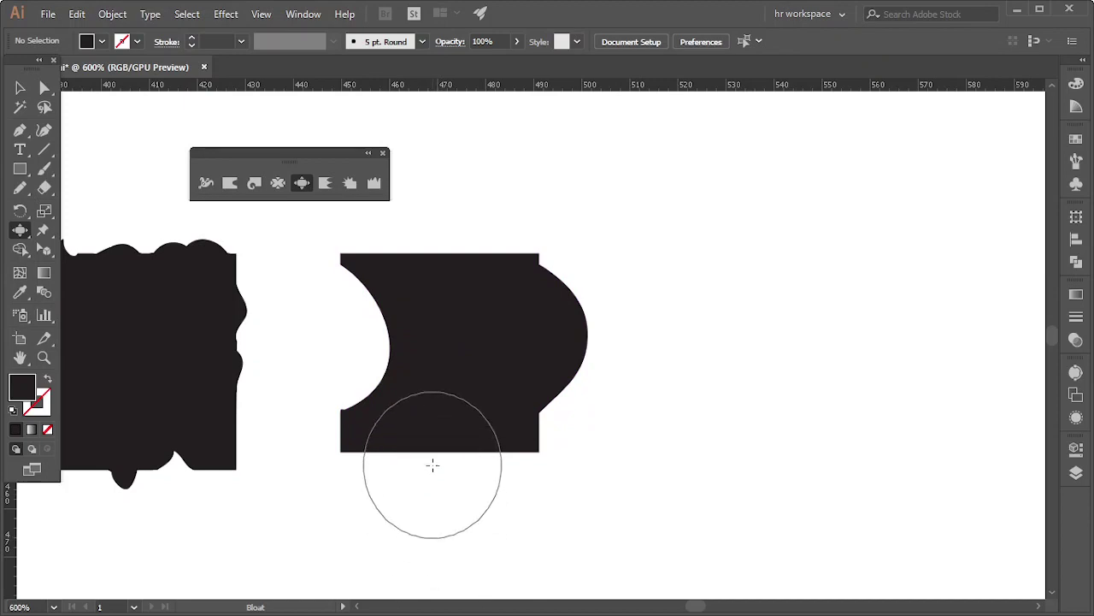
left_click_drag(449, 421, 449, 421)
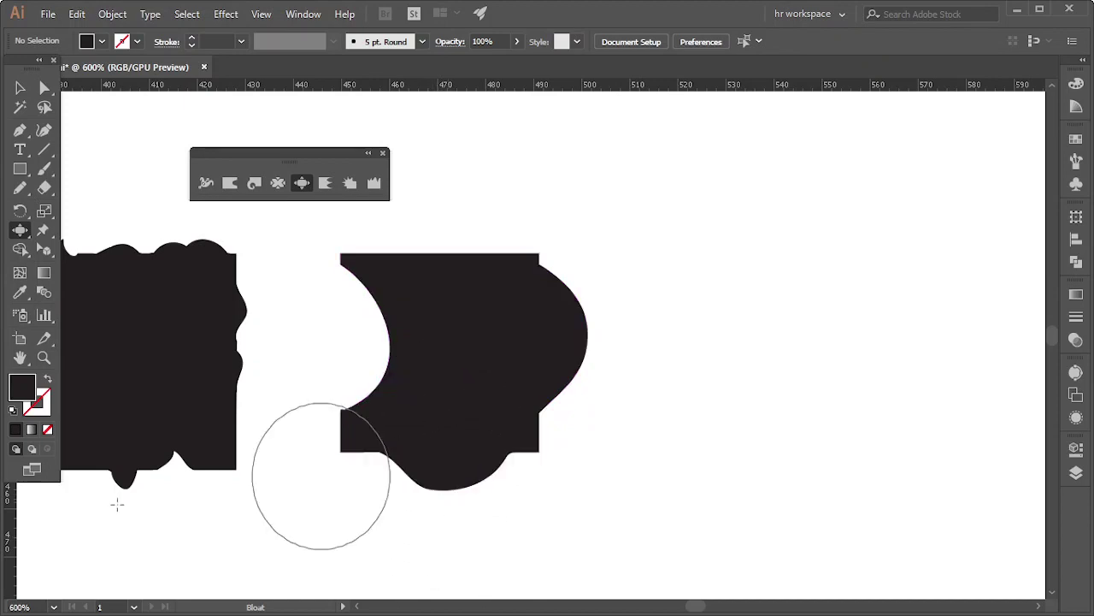
left_click(22, 86)
scroll(764, 365, "up", 1)
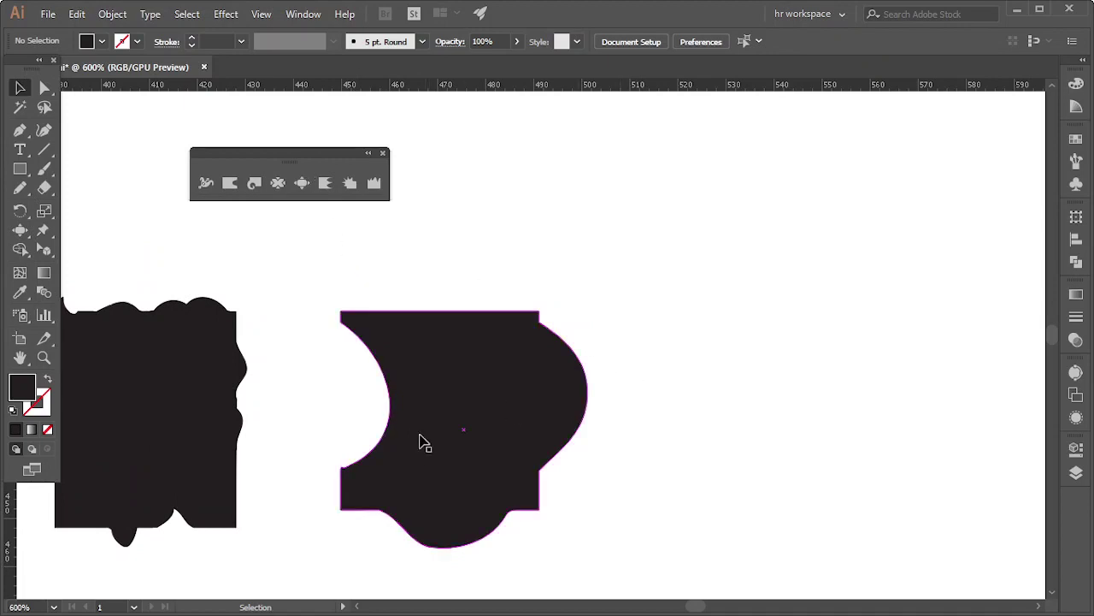
Draw a new rectangle right of the shapes and shrink the Scallop brush
key("m")
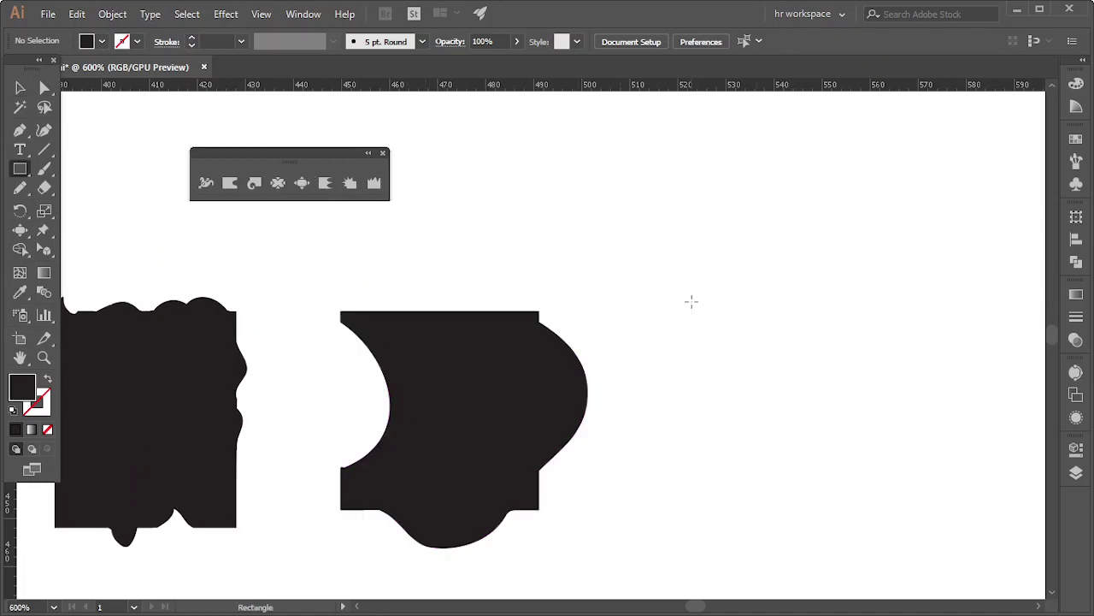
left_click_drag(691, 301, 847, 503)
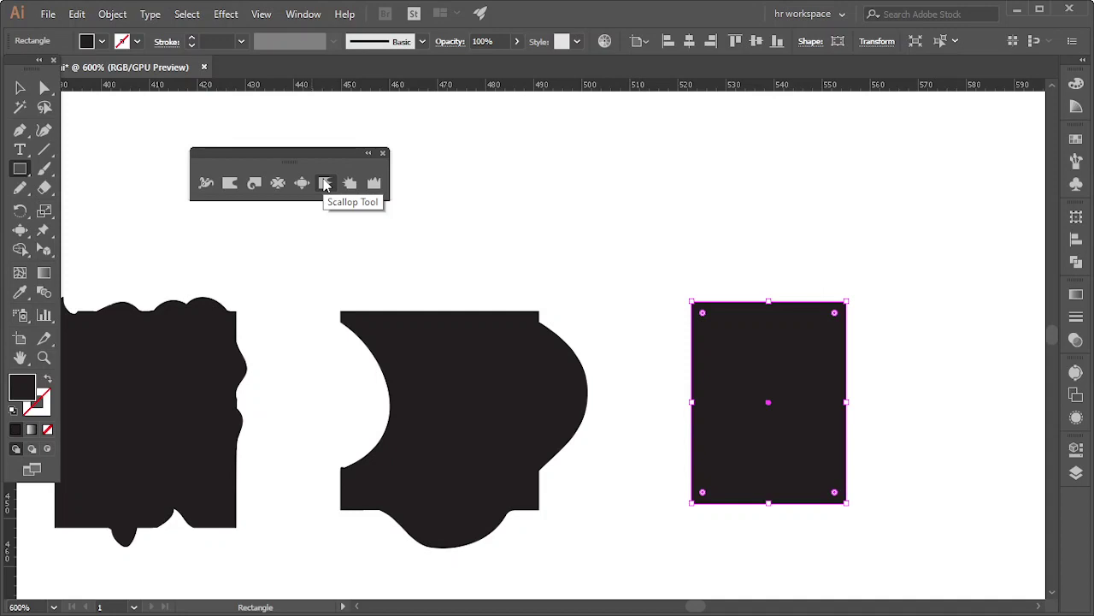
left_click(325, 183)
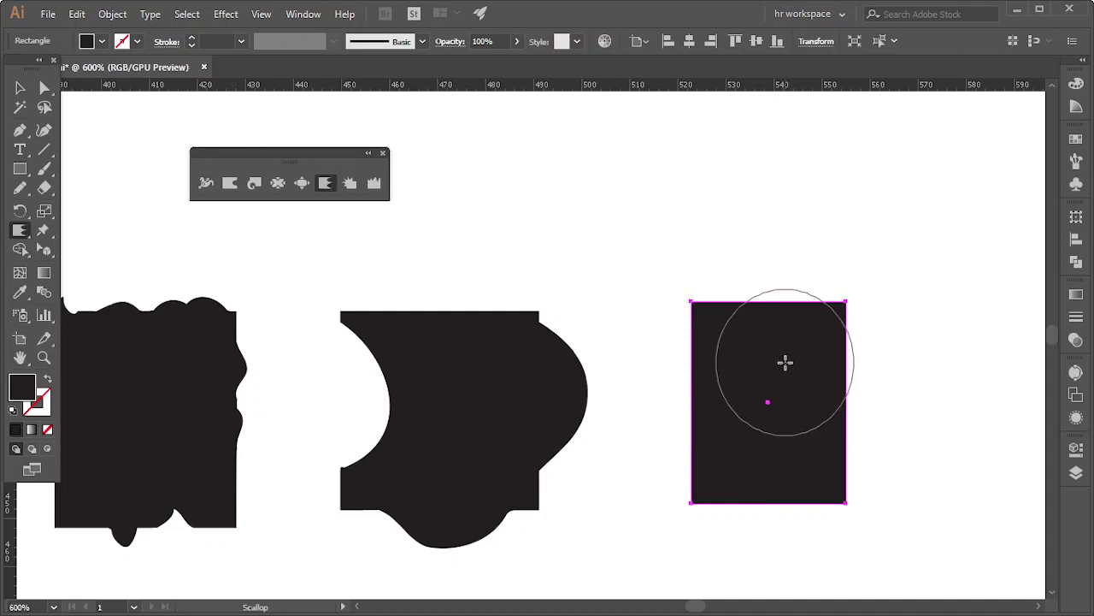
left_click_drag(785, 363, 770, 320, "alt")
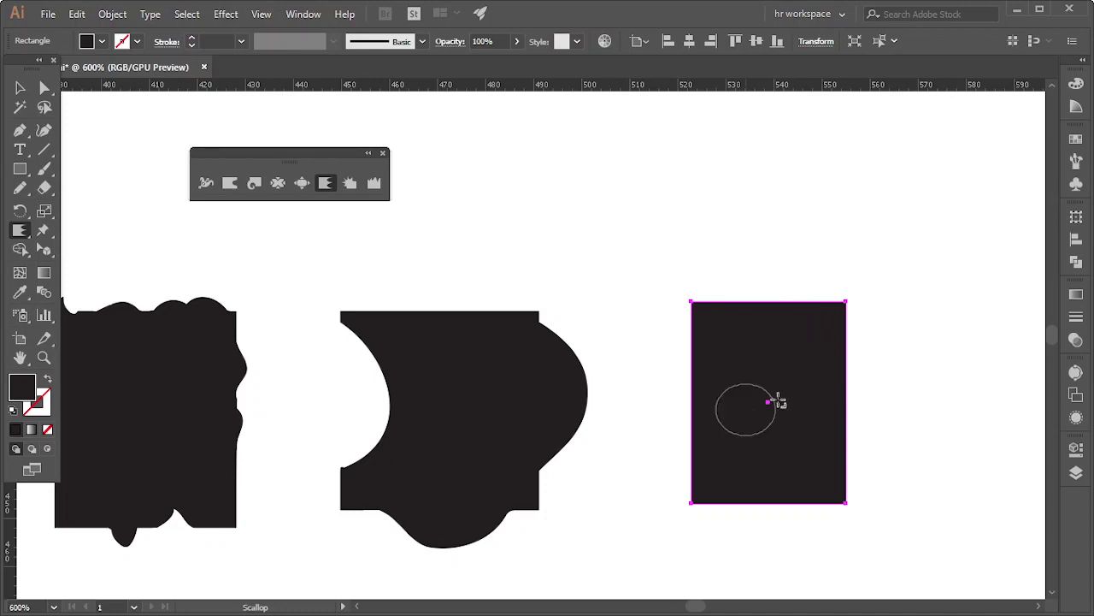
Scallop small bumps and spikes along the rectangle's top edge
left_click(749, 299)
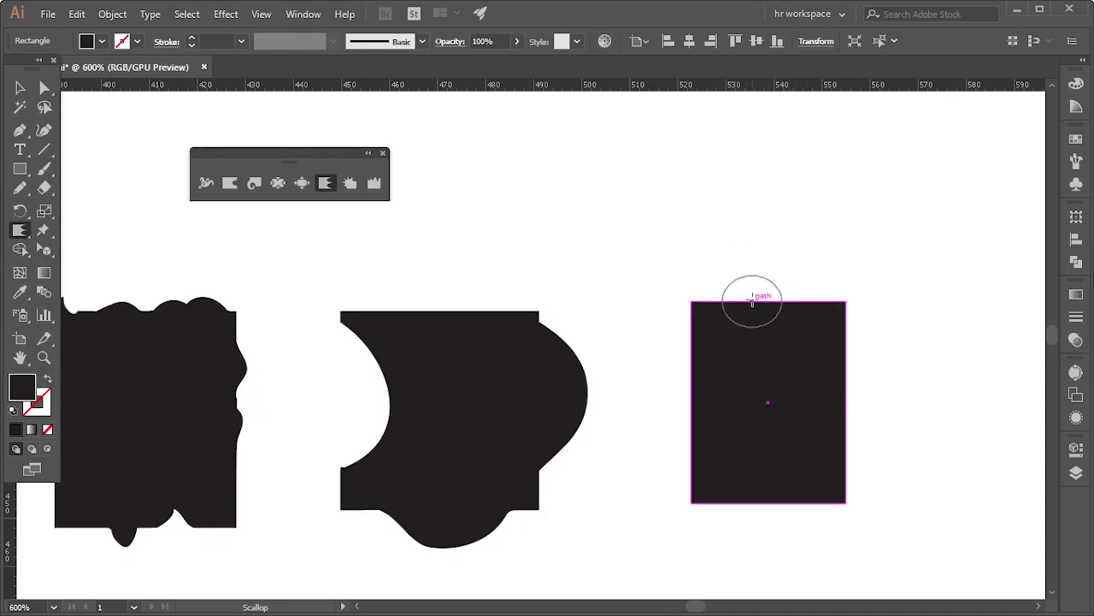
left_click(759, 274)
scroll(776, 305, "up", 3, "alt")
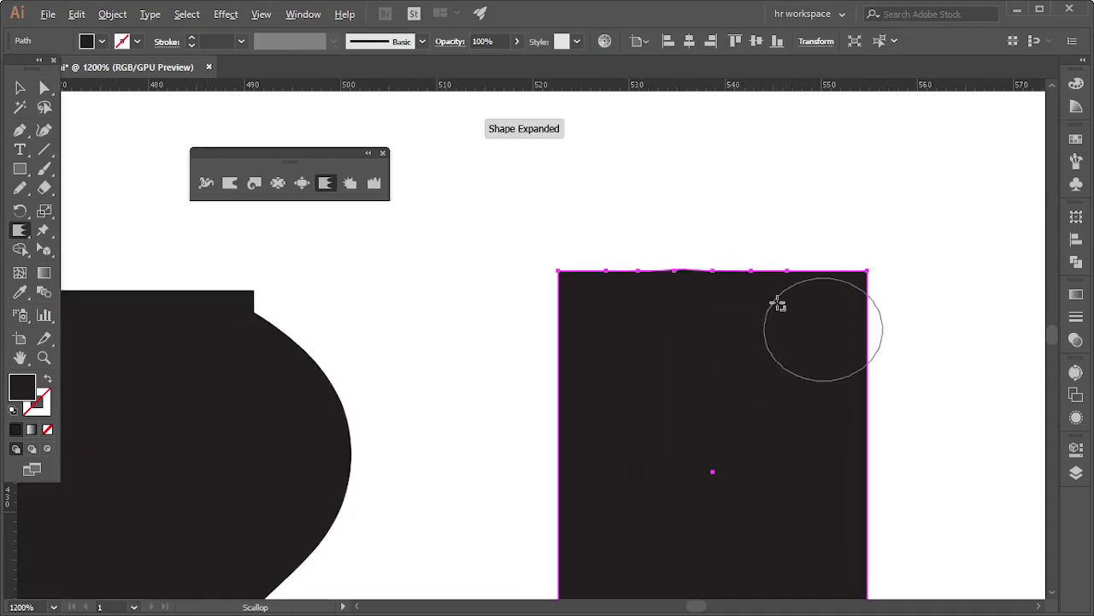
left_click(678, 250)
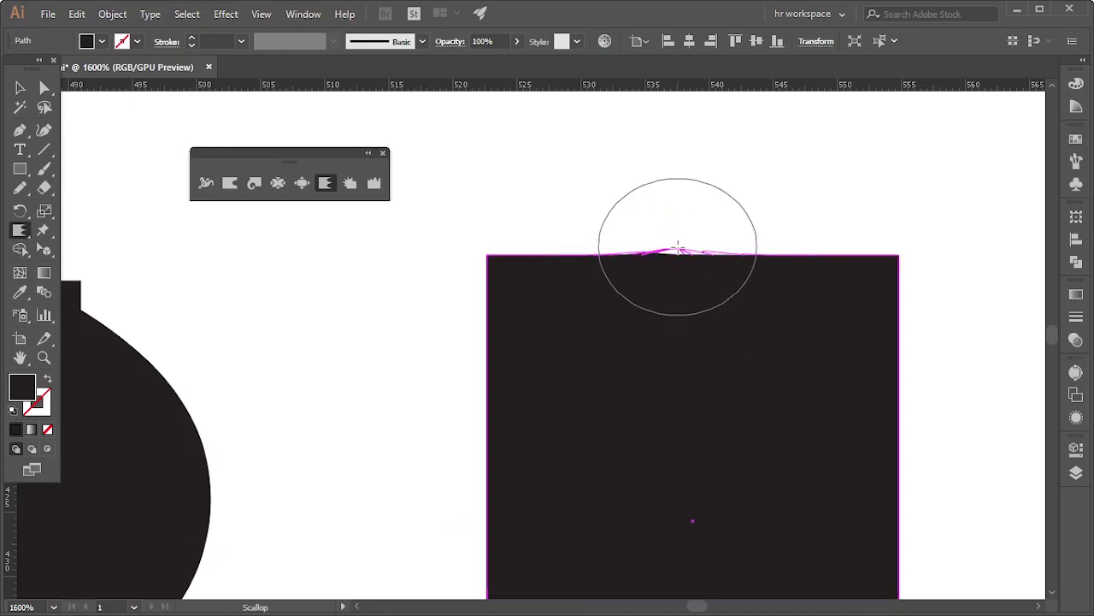
scroll(715, 293, "up", 3, "alt")
scroll(716, 293, "down", 2, "alt")
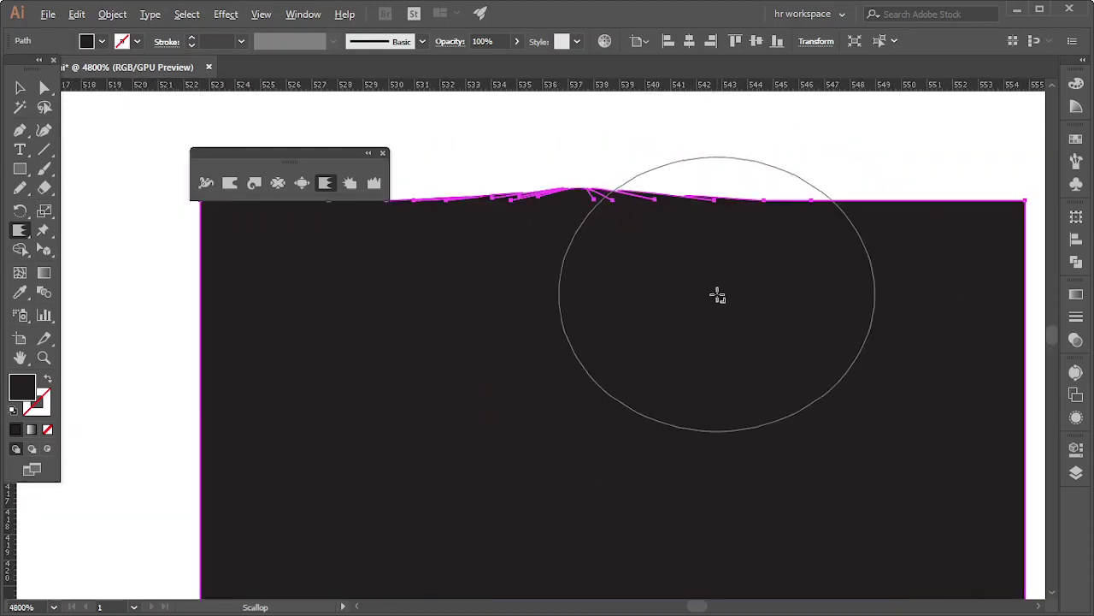
scroll(777, 393, "down", 1, "alt")
Scallop the rectangle's right and left edges into spiky notches
left_click_drag(804, 409, 804, 410)
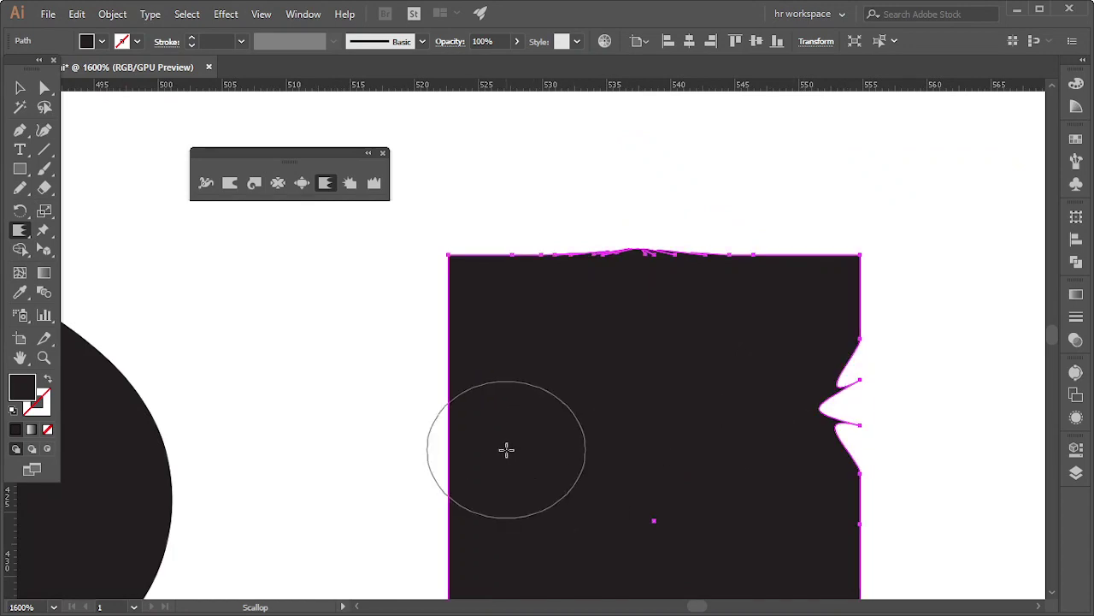
left_click_drag(505, 450, 506, 450)
scroll(506, 450, "down", 3)
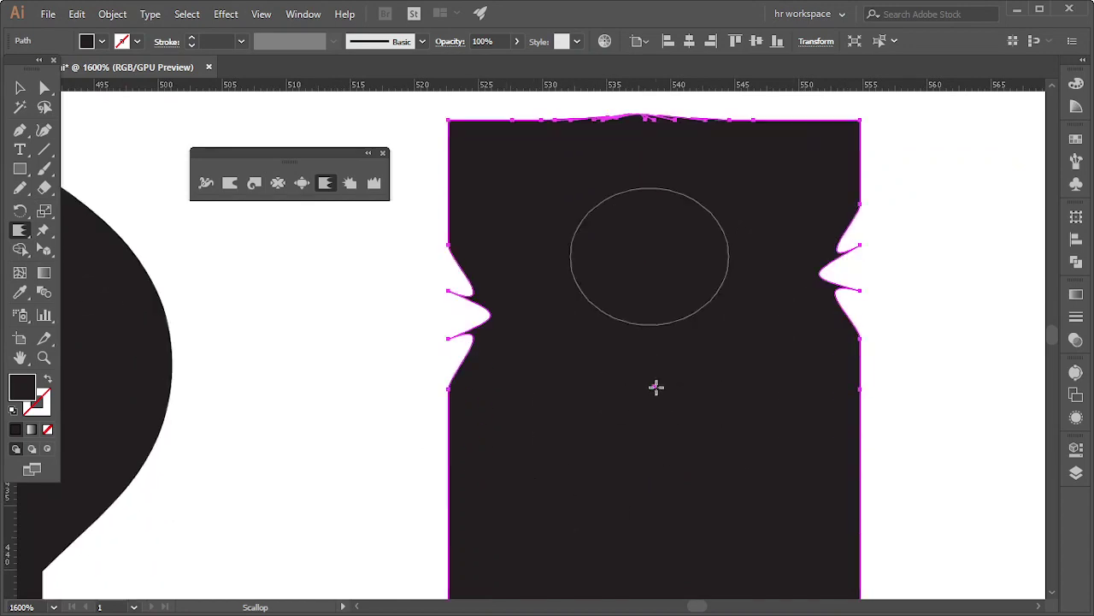
scroll(456, 435, "down", 1)
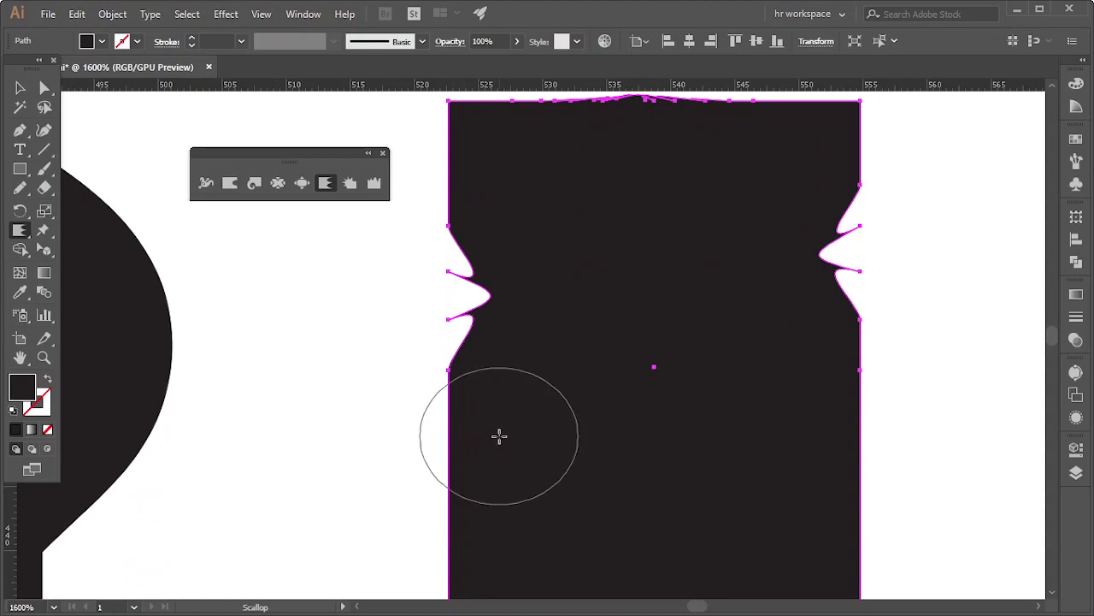
left_click_drag(498, 436, 428, 442)
scroll(428, 442, "down", 2)
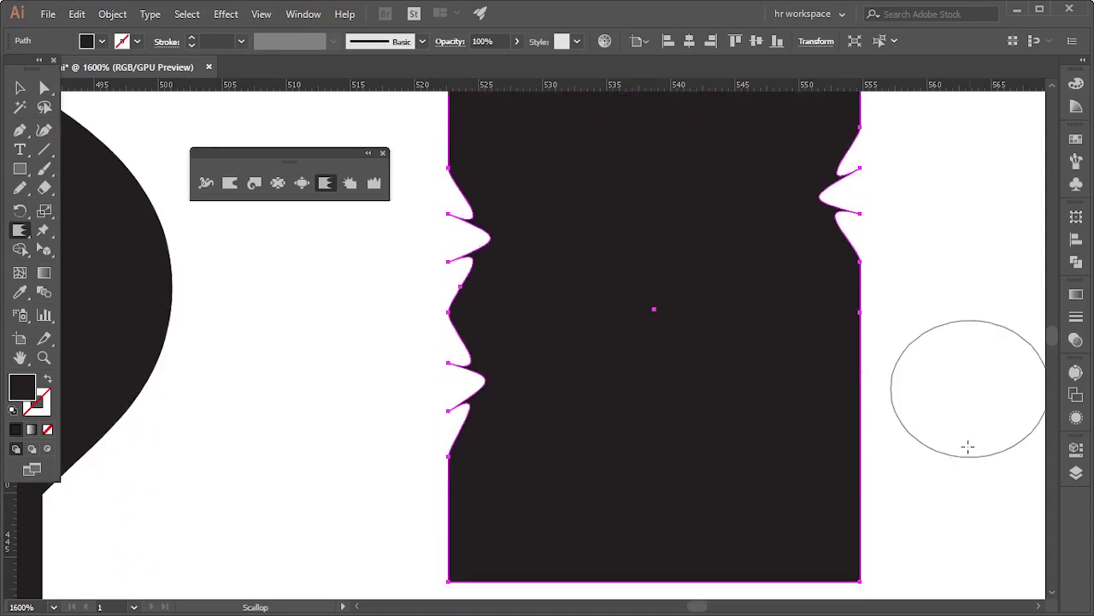
left_click_drag(900, 343, 899, 342)
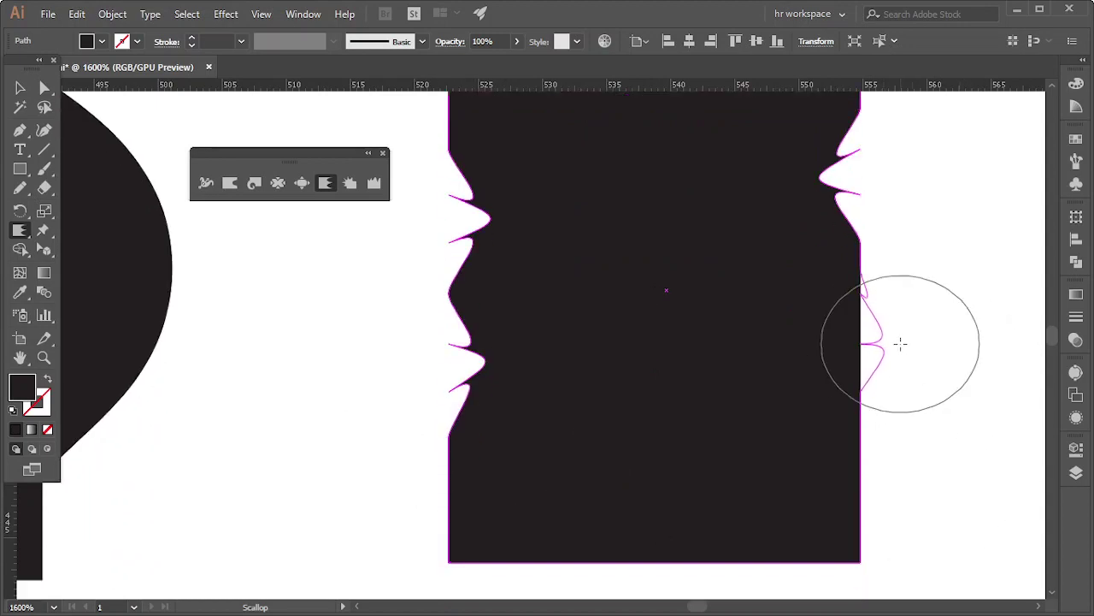
scroll(590, 520, "up", 3)
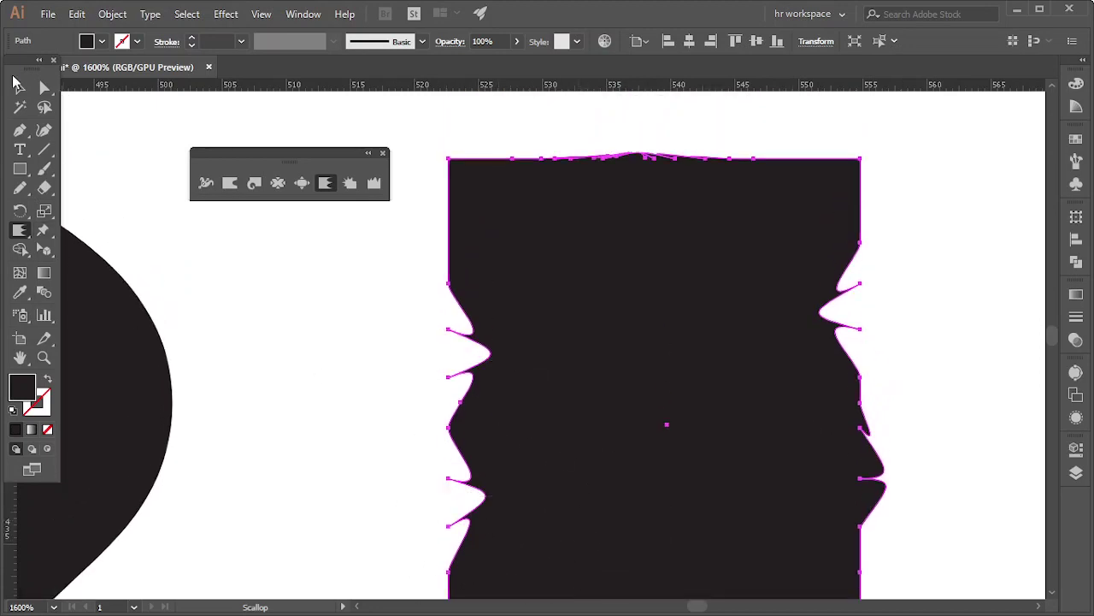
Reselect the scalloped shape and pan to open empty space beside it
left_click(17, 84)
left_click(903, 569)
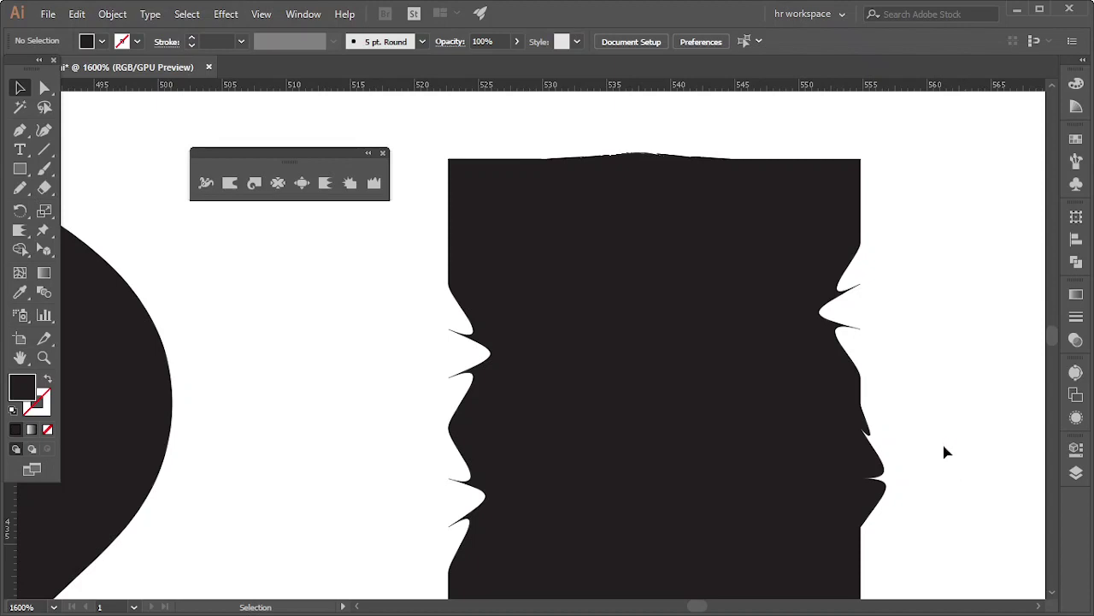
left_click(557, 408)
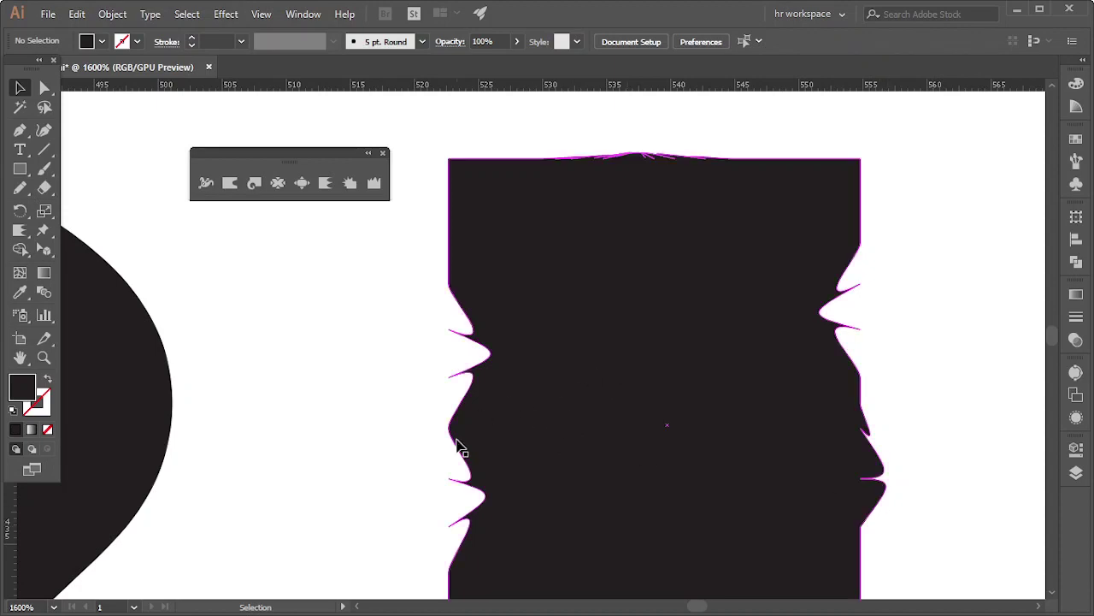
scroll(430, 420, "down", 2)
left_click_drag(610, 452, 409, 449)
Draw a new black rectangle right of the scalloped shape and shrink the Crystallize brush
left_click(188, 450)
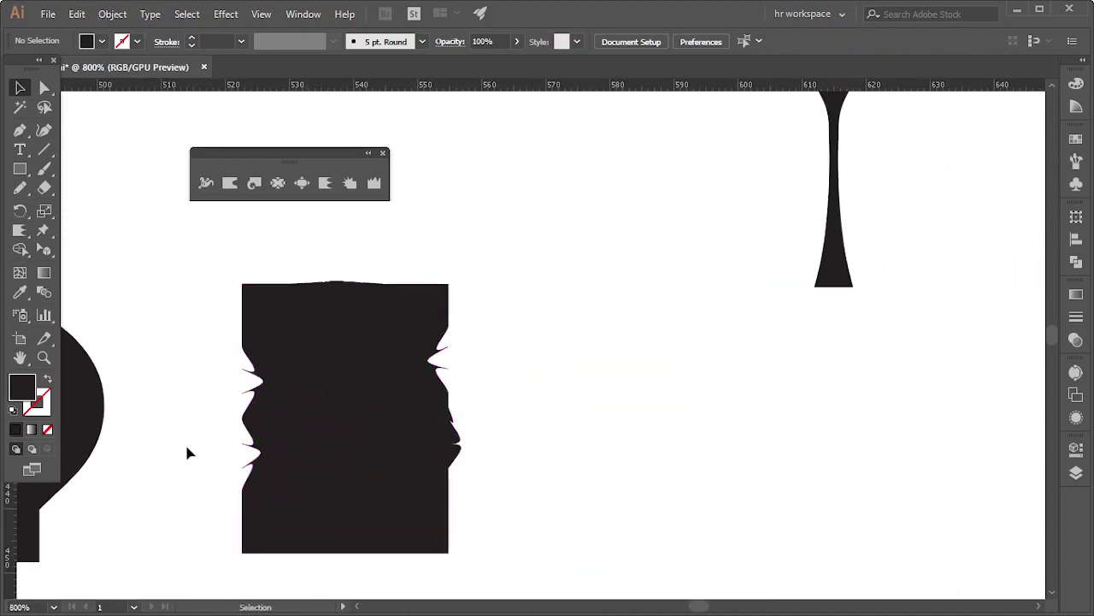
left_click(19, 168)
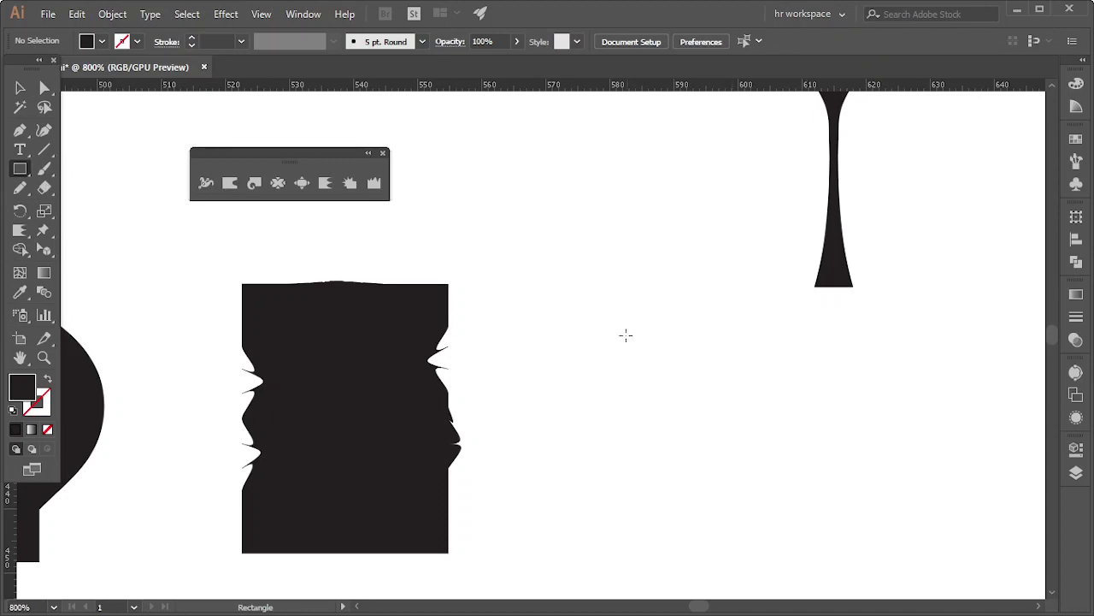
left_click_drag(532, 280, 739, 532)
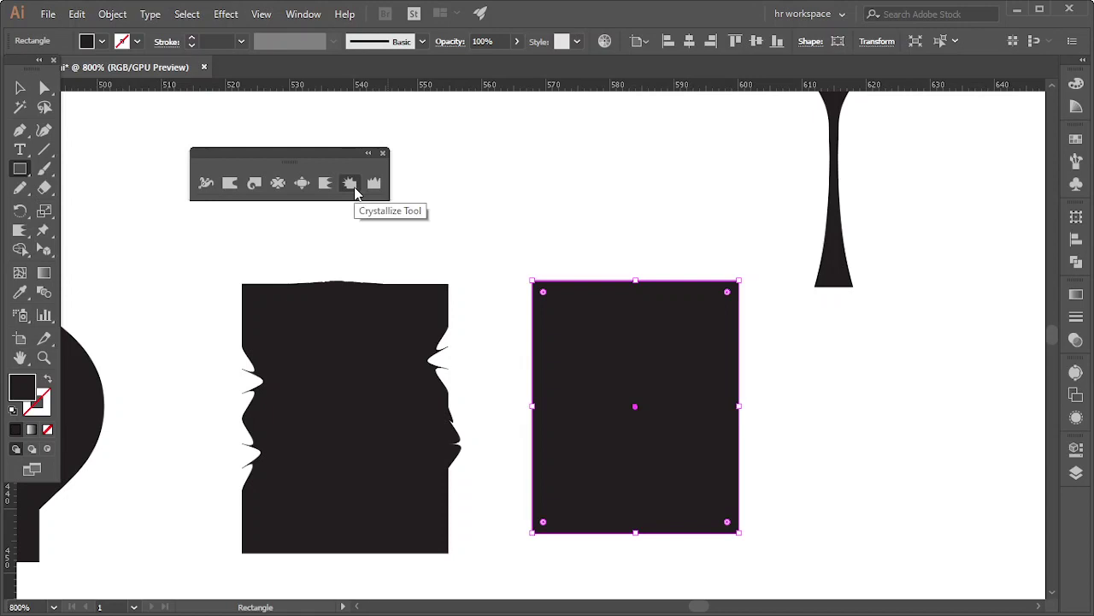
left_click(353, 189)
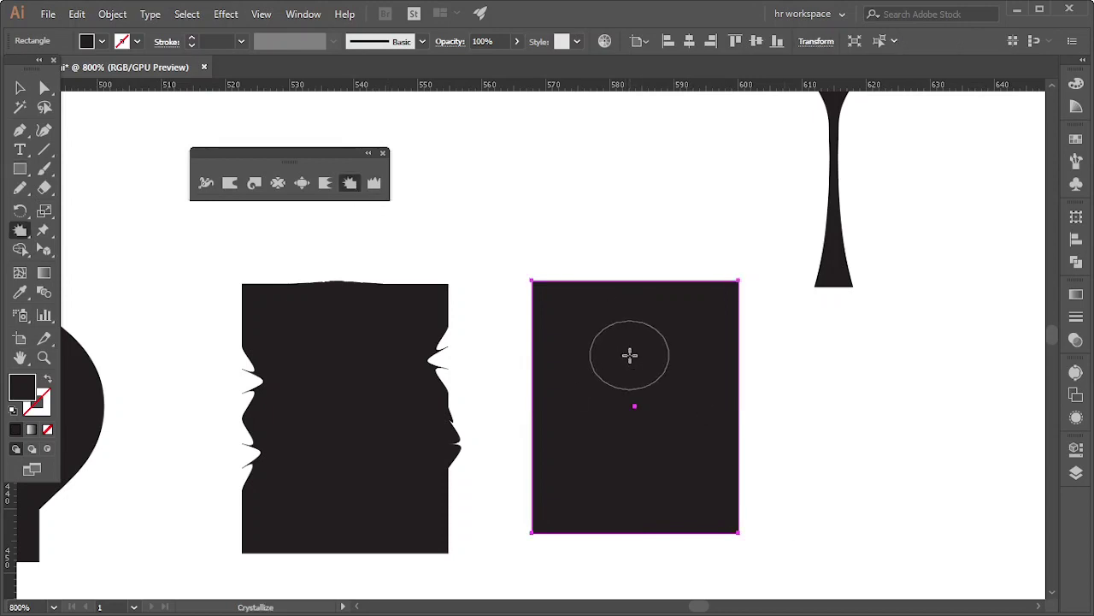
left_click_drag(630, 358, 647, 356)
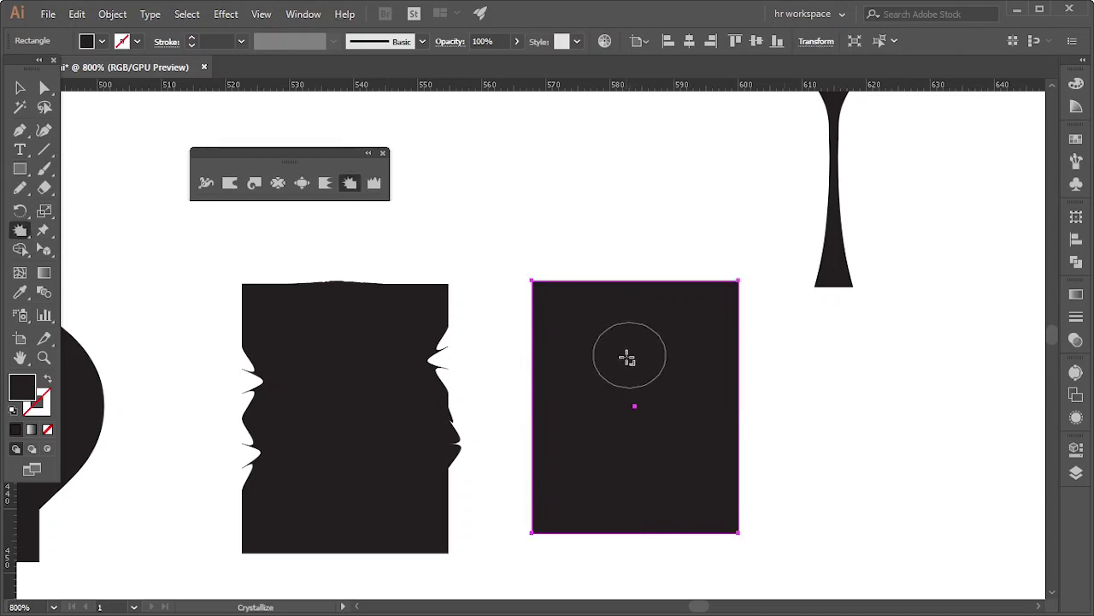
Crystallize spikes along the rectangle's top edge, right edge and top-right corner
scroll(647, 314, "up", 2)
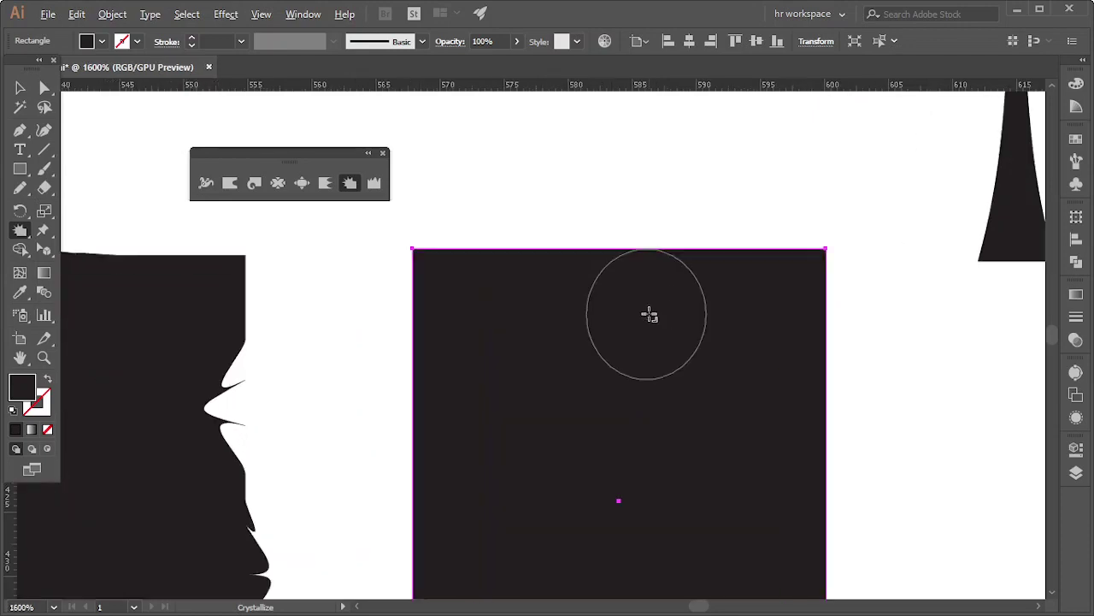
left_click_drag(625, 266, 608, 166)
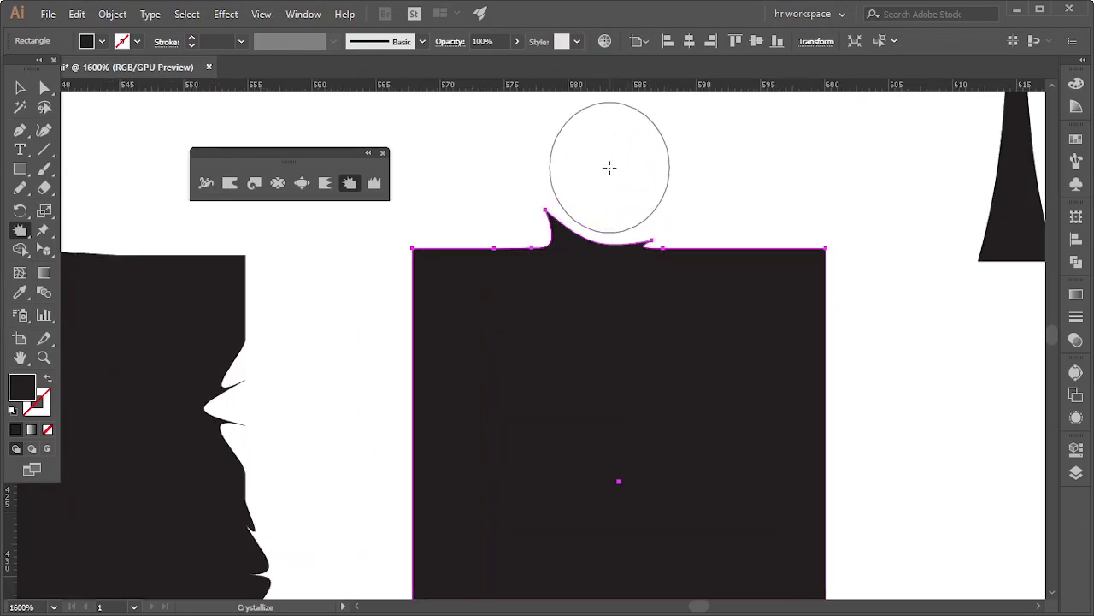
scroll(513, 273, "down", 1)
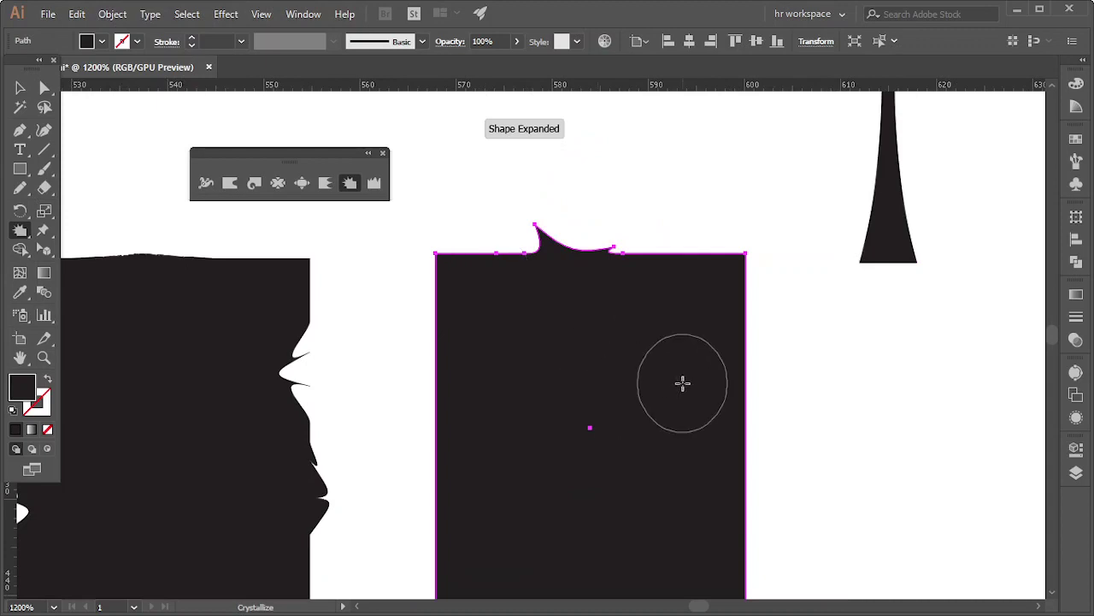
left_click_drag(682, 383, 884, 398)
left_click_drag(777, 310, 813, 305)
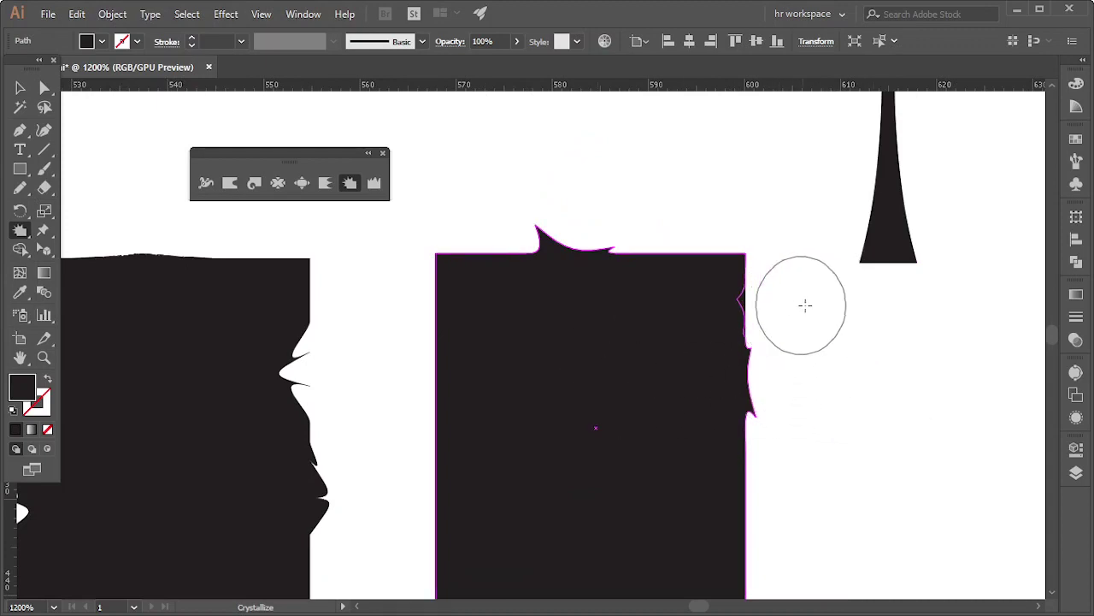
scroll(703, 414, "down", 2)
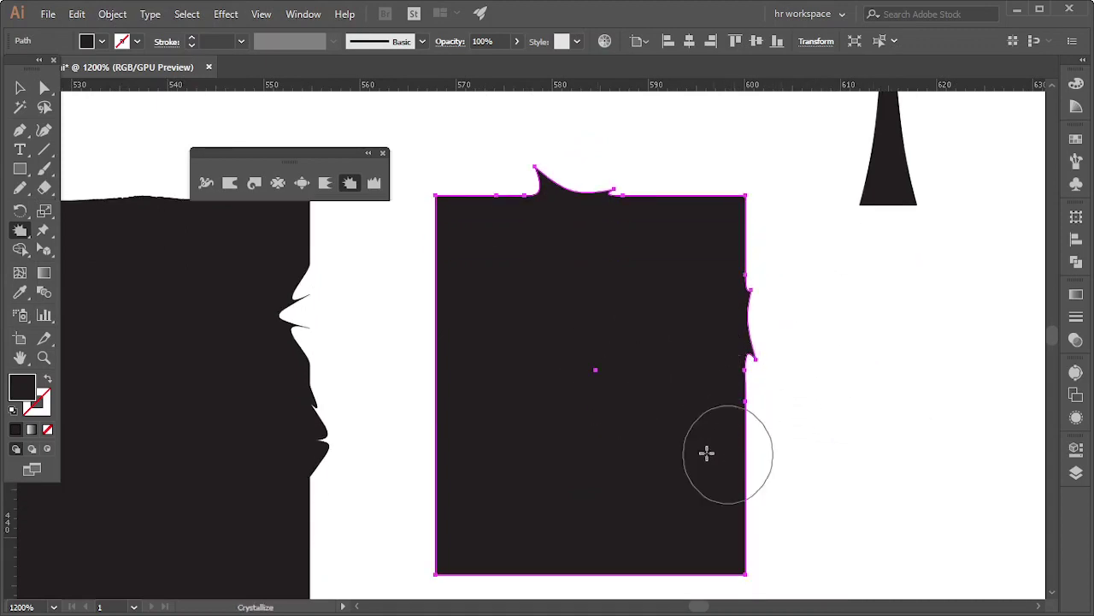
left_click_drag(728, 453, 729, 450)
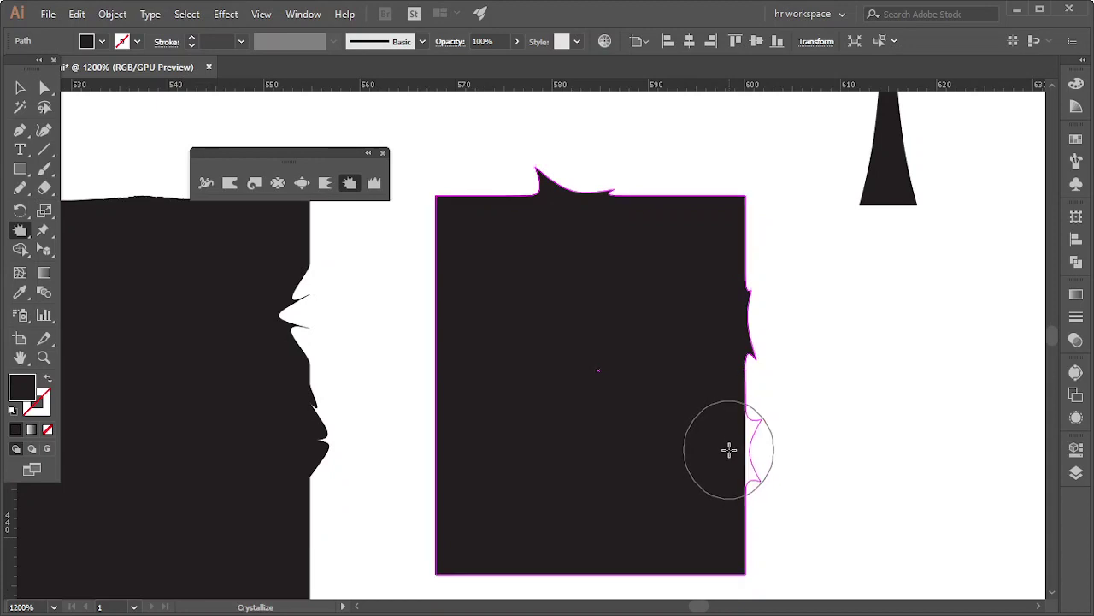
left_click_drag(703, 176, 704, 178)
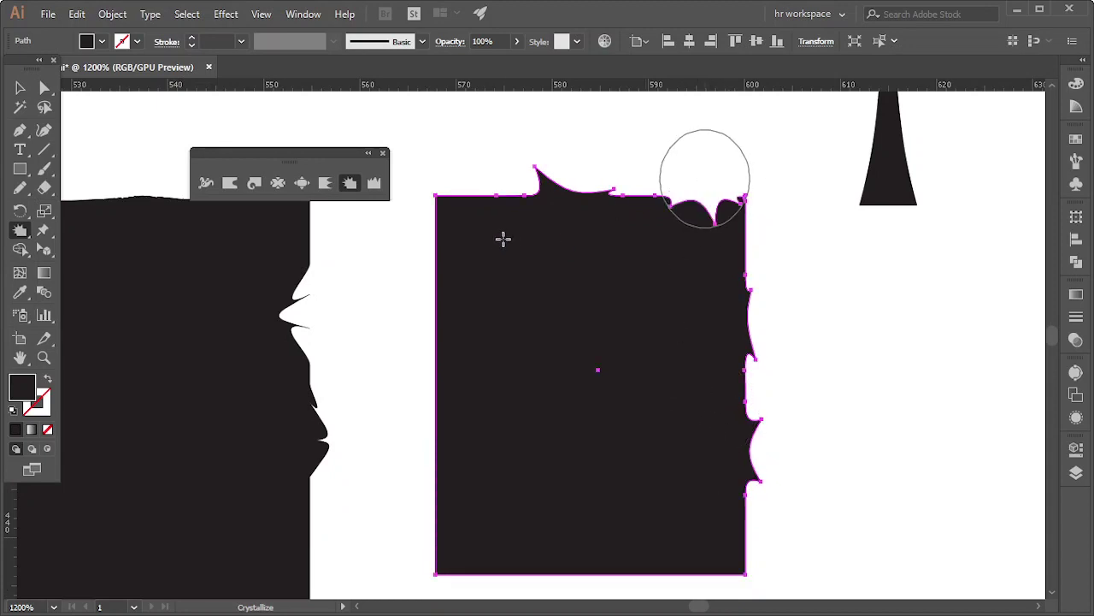
Crystallize the top-left corner, left edge and bottom edge into spikes
left_click_drag(454, 218, 454, 217)
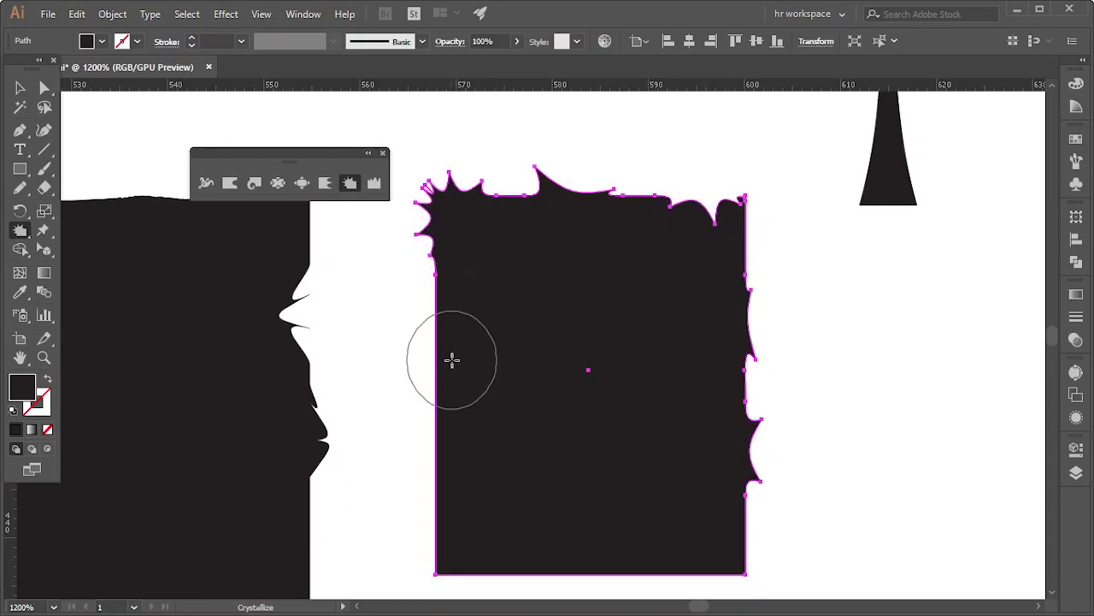
mouse_move(452, 359)
left_mouse_down()
mouse_move(415, 443)
mouse_move(442, 466)
left_mouse_up()
scroll(513, 487, "down", 2)
left_click_drag(561, 462, 561, 462)
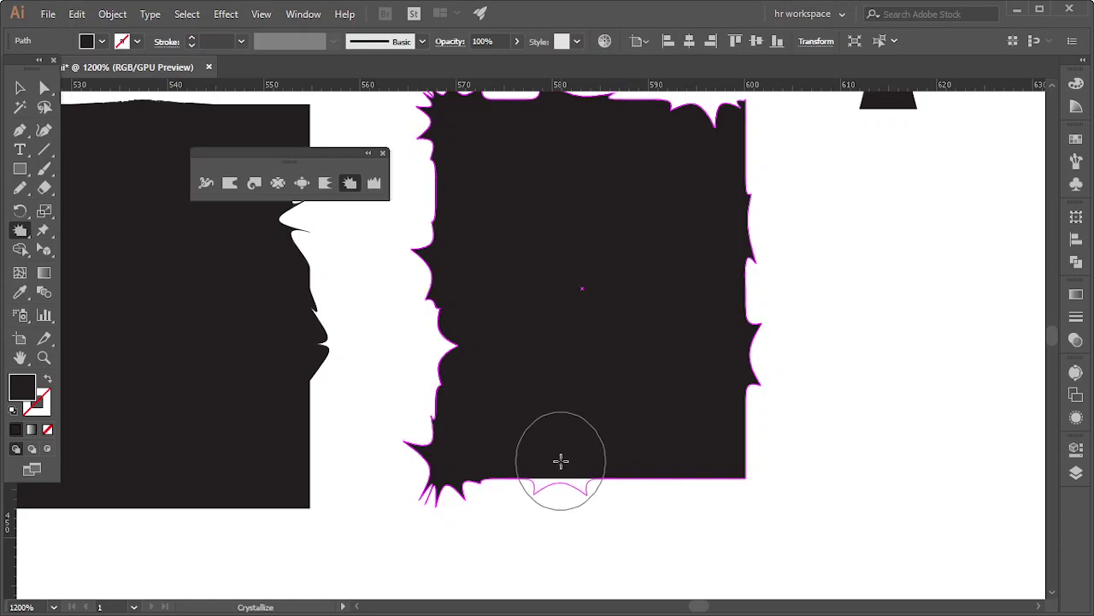
left_click_drag(699, 481, 577, 467)
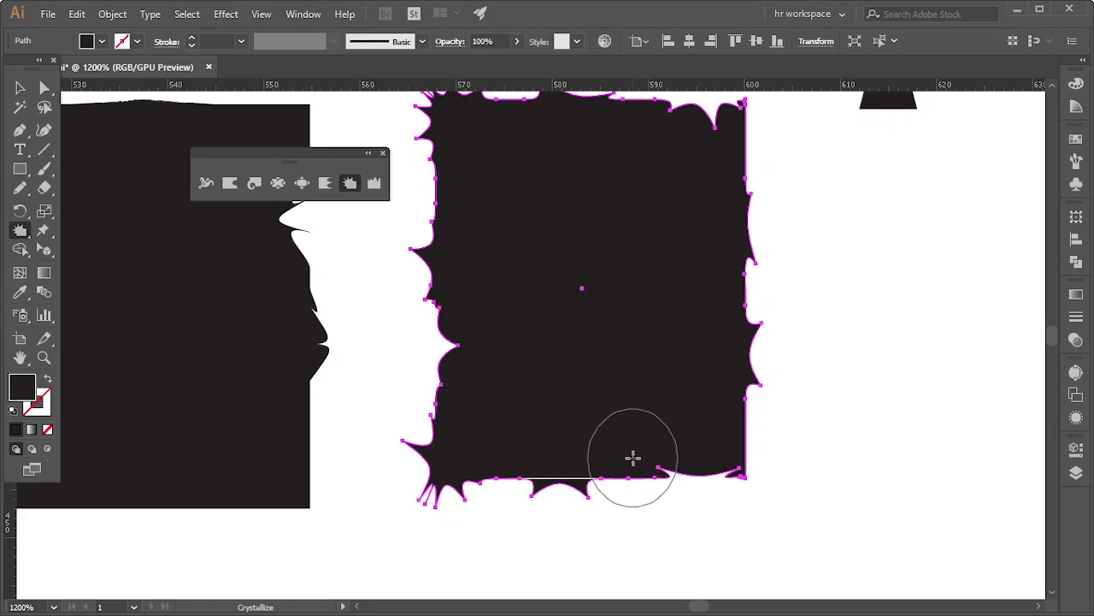
scroll(773, 363, "up", 3)
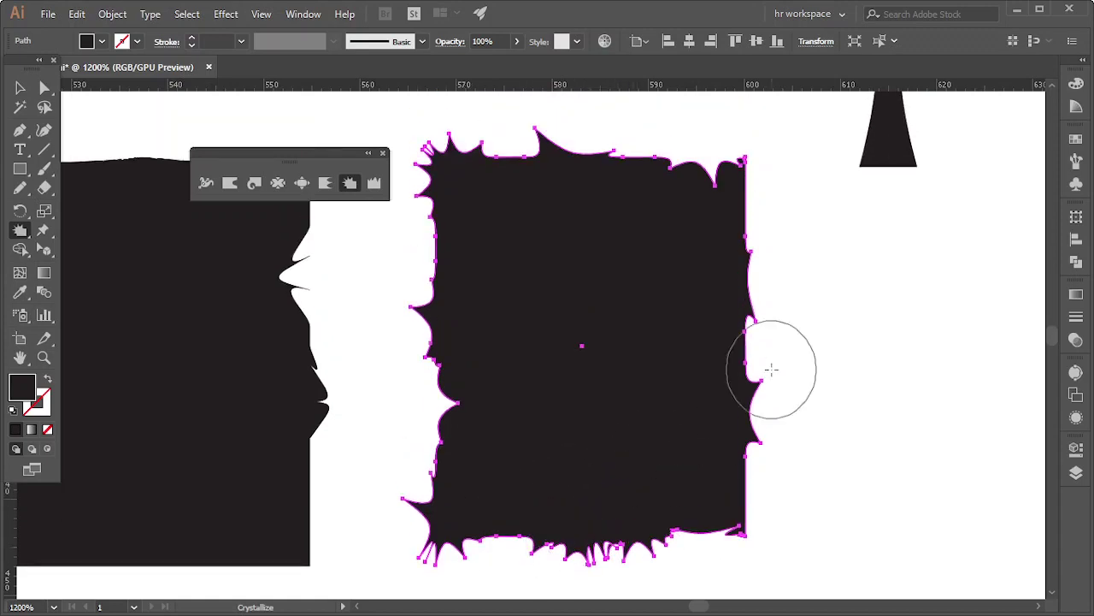
scroll(774, 363, "down", 1)
scroll(823, 361, "up", 2)
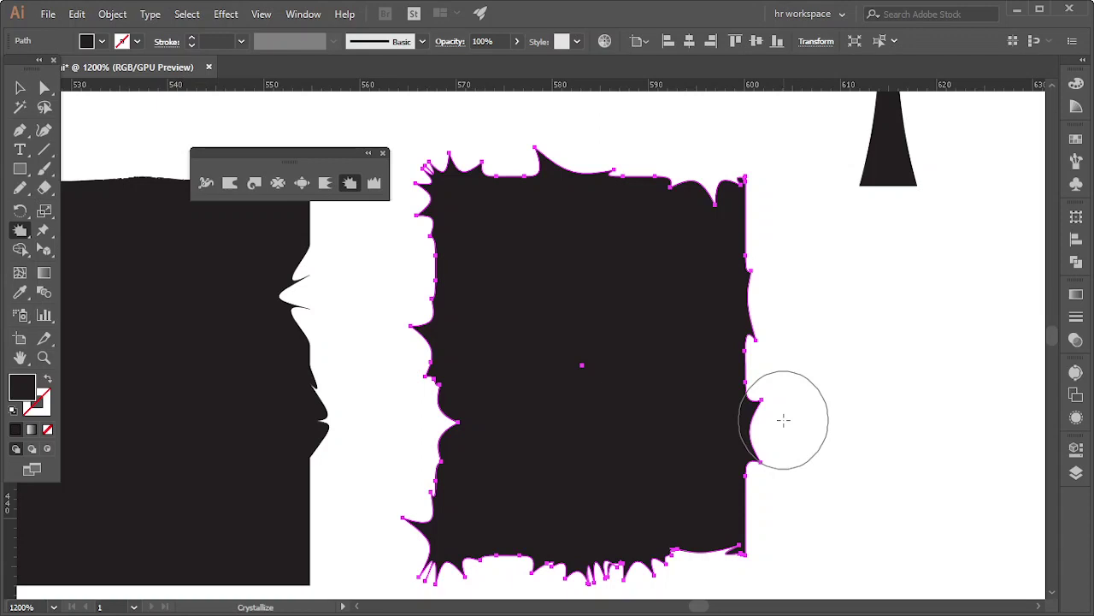
Add more crystal spikes to the right edge, then select the finished spiky shape
left_click_drag(784, 419, 777, 376)
left_click_drag(294, 231, 448, 265)
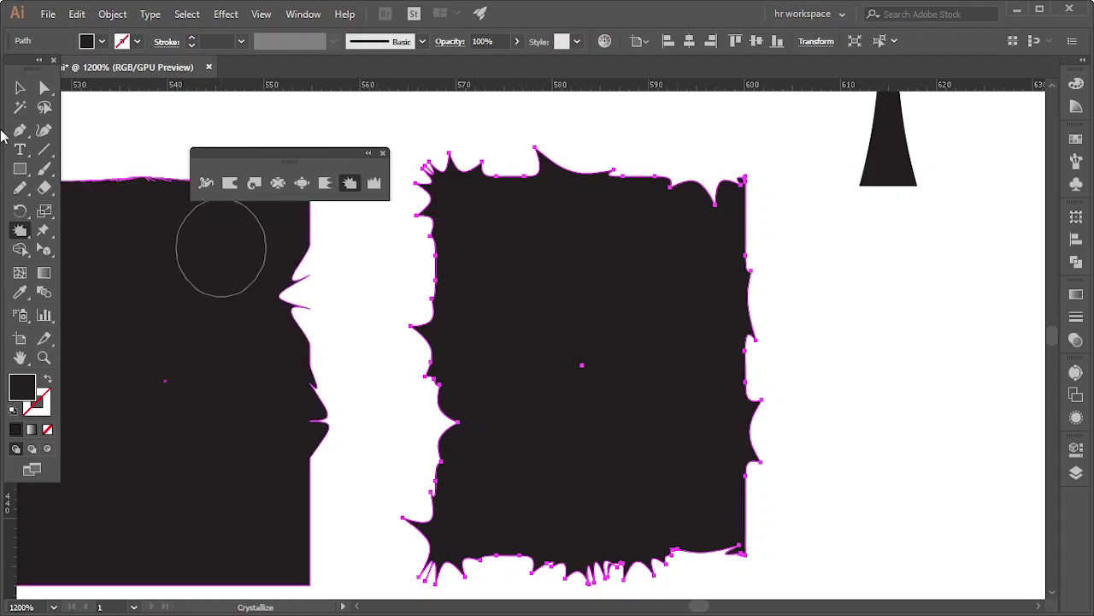
left_click(21, 85)
left_click(532, 224)
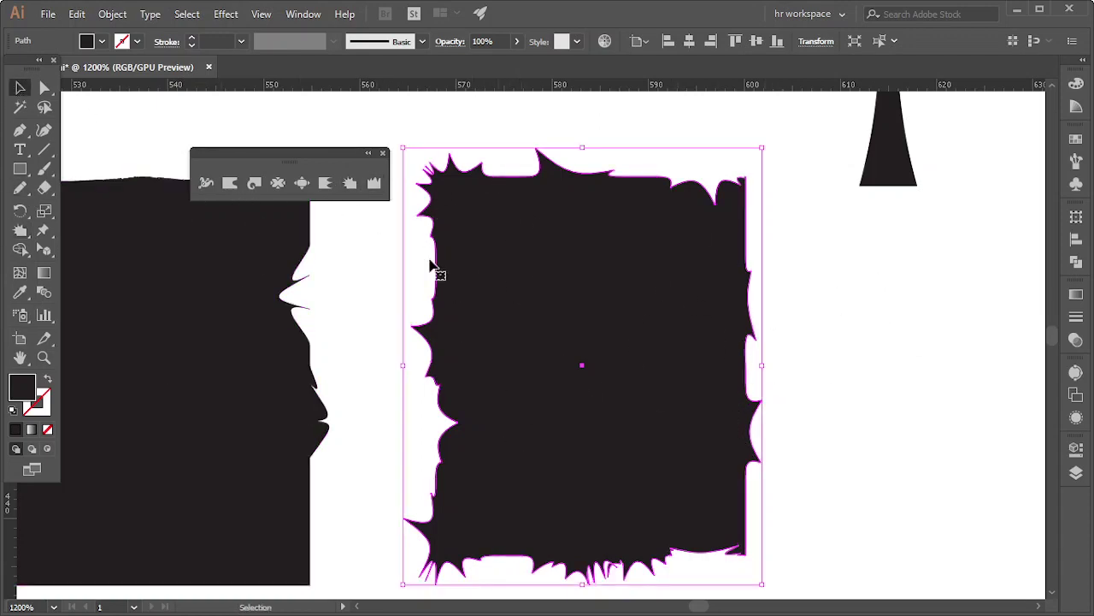
Draw a large black rectangle to the right of the crystallized shape
scroll(701, 506, "down", 1)
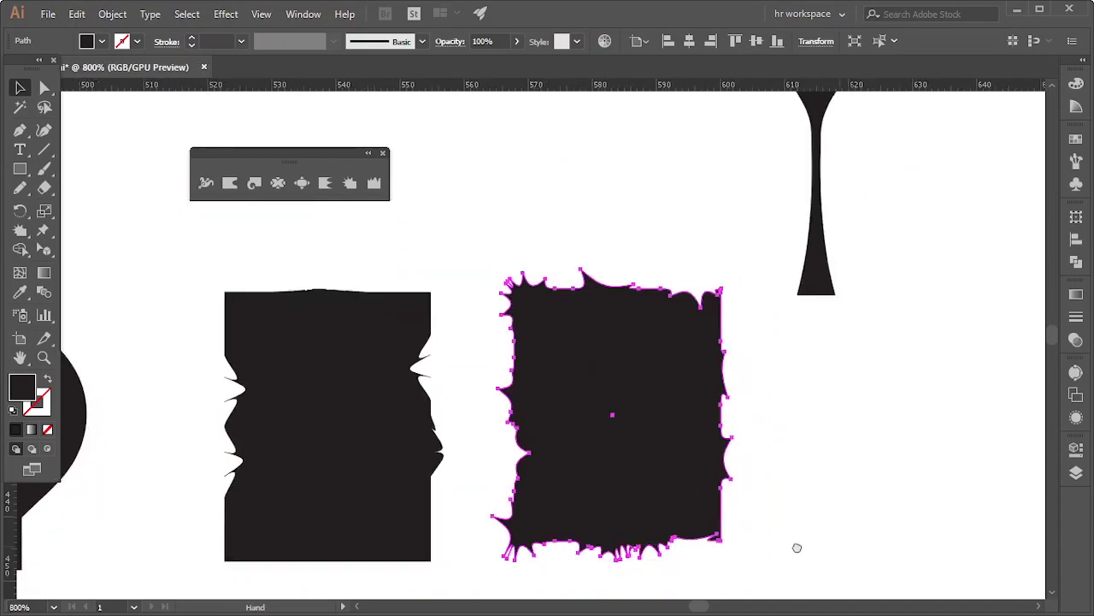
scroll(285, 464, "right", 3)
left_click(21, 169)
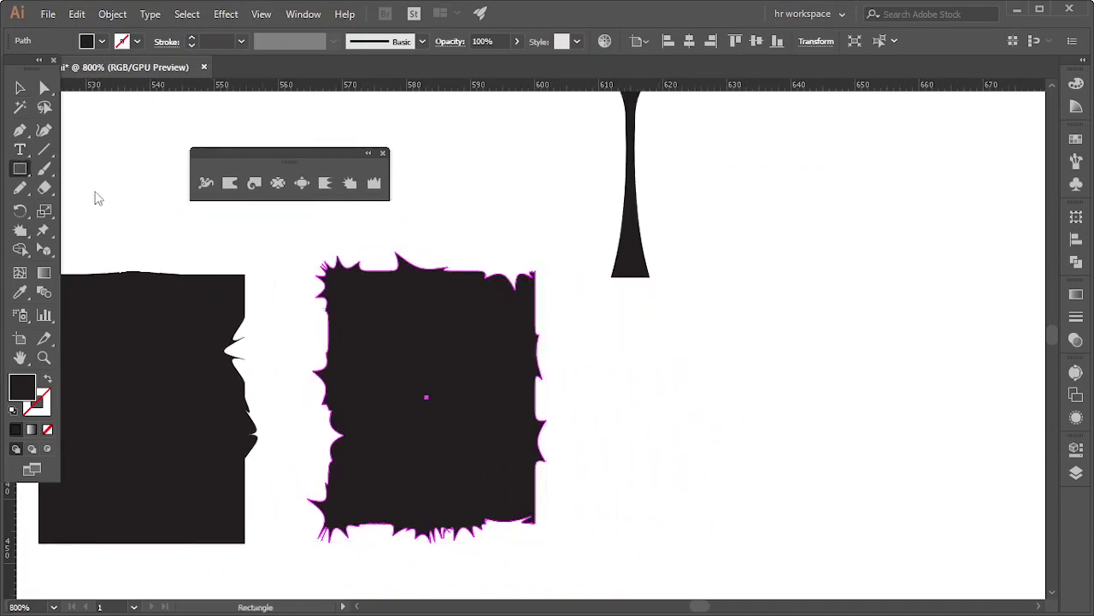
left_click_drag(601, 318, 873, 542)
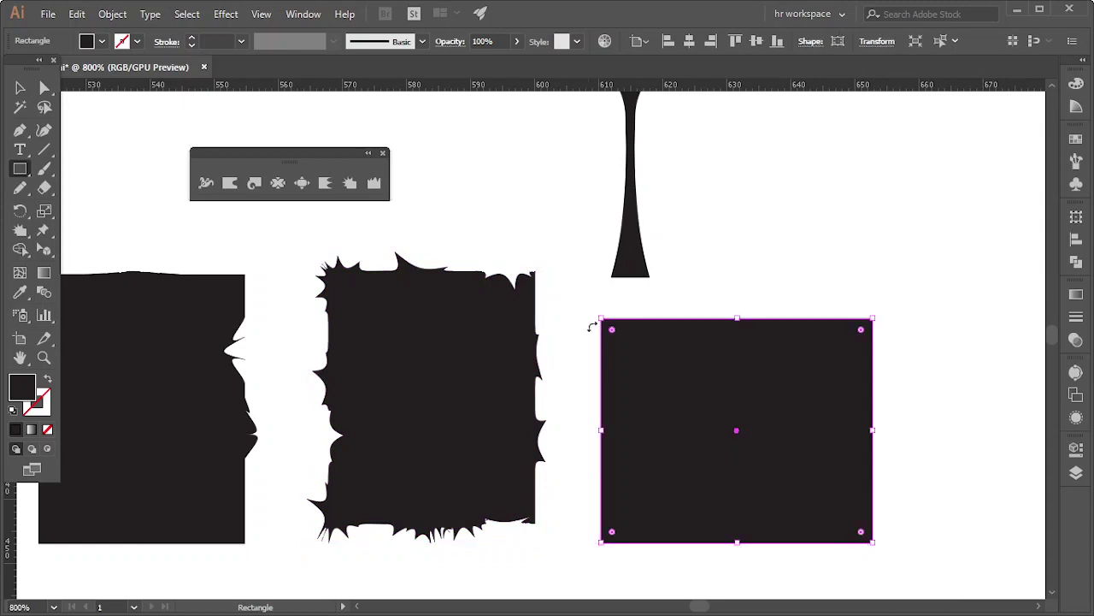
left_click(373, 183)
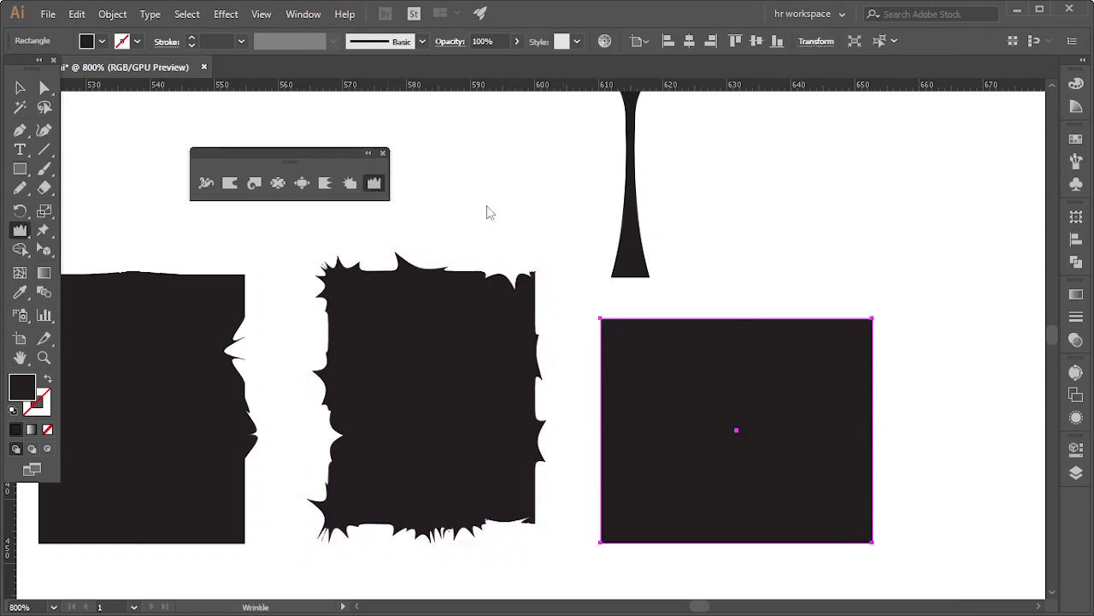
Wrinkle the rectangle's top edge into small wavy ripples
left_click(735, 317)
scroll(792, 383, "up", 2, "alt")
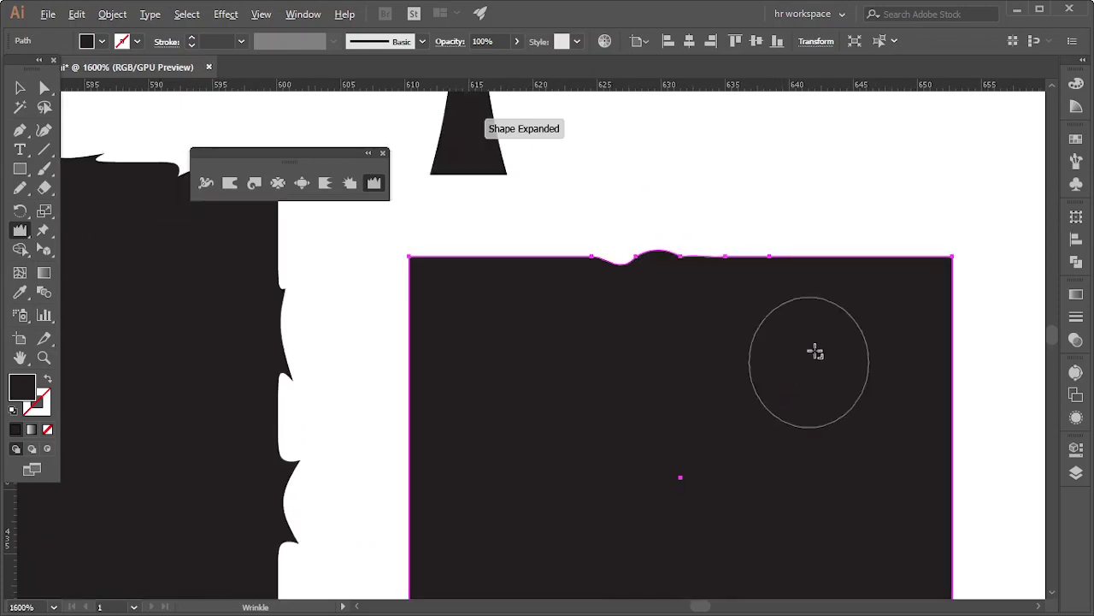
scroll(806, 264, "up", 3, "alt")
left_click(815, 266)
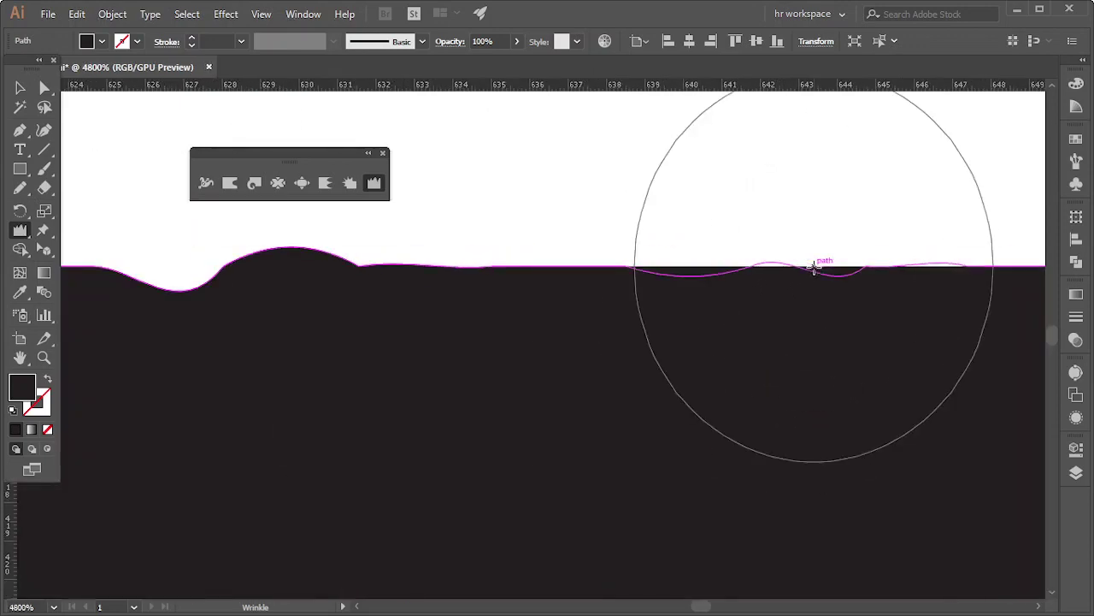
left_click_drag(815, 267, 817, 265)
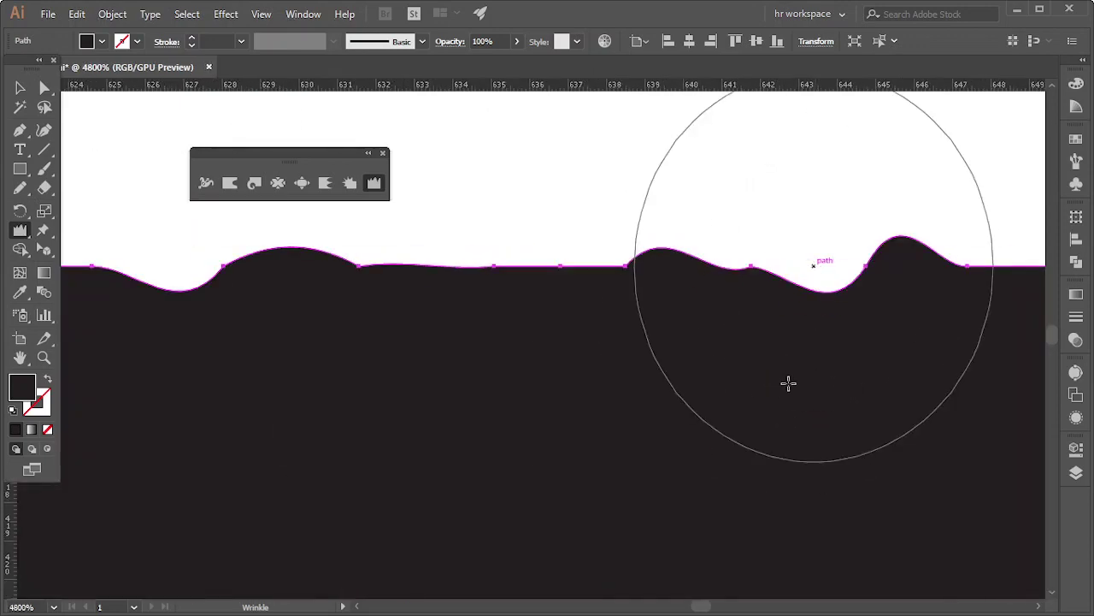
scroll(496, 357, "down", 4, "alt")
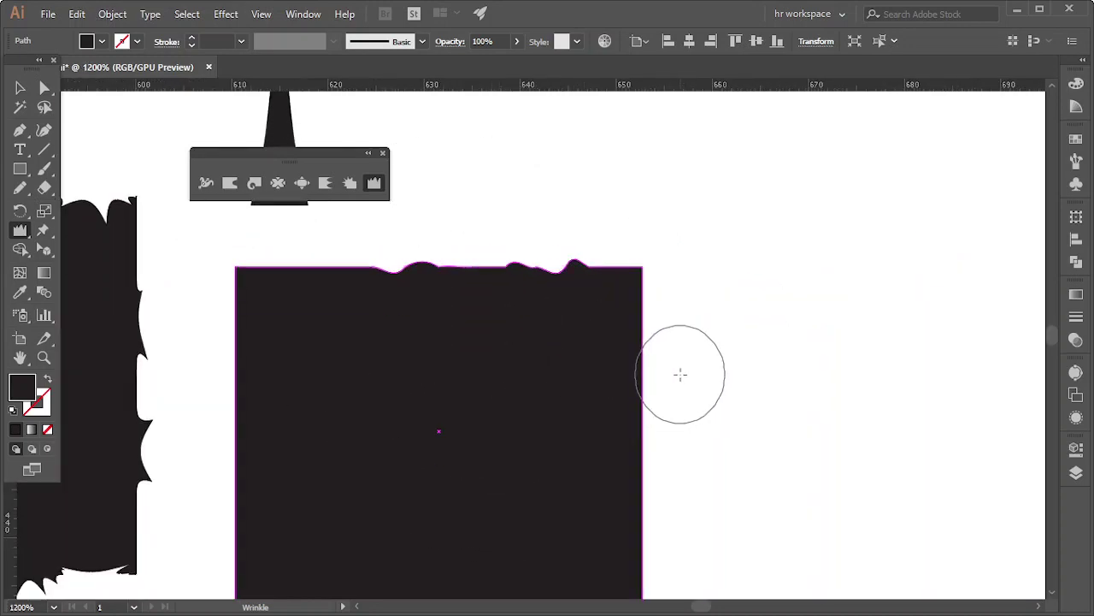
scroll(684, 397, "up", 3, "alt")
scroll(615, 391, "down", 2, "alt")
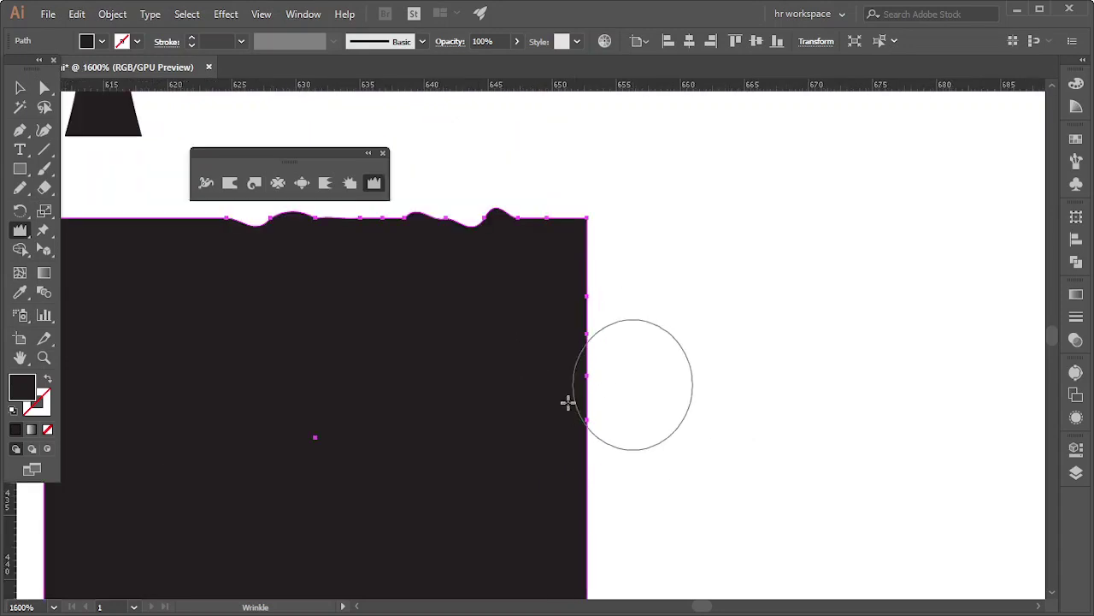
Wrinkle the right edge and bottom-right edge into larger waves
left_click(563, 422)
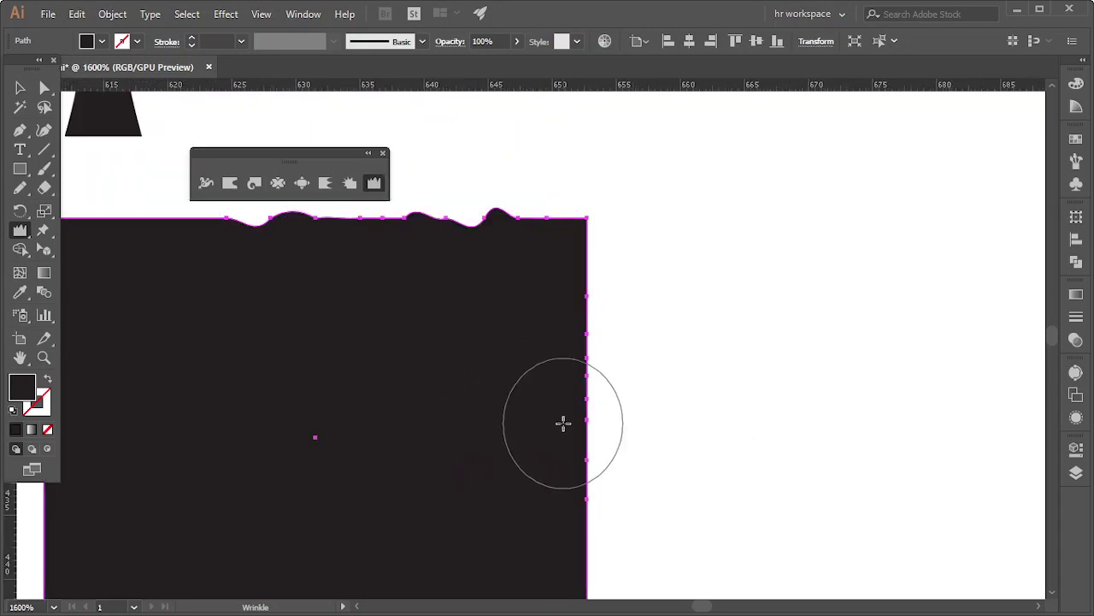
scroll(699, 410, "down", 2)
scroll(596, 464, "down", 3)
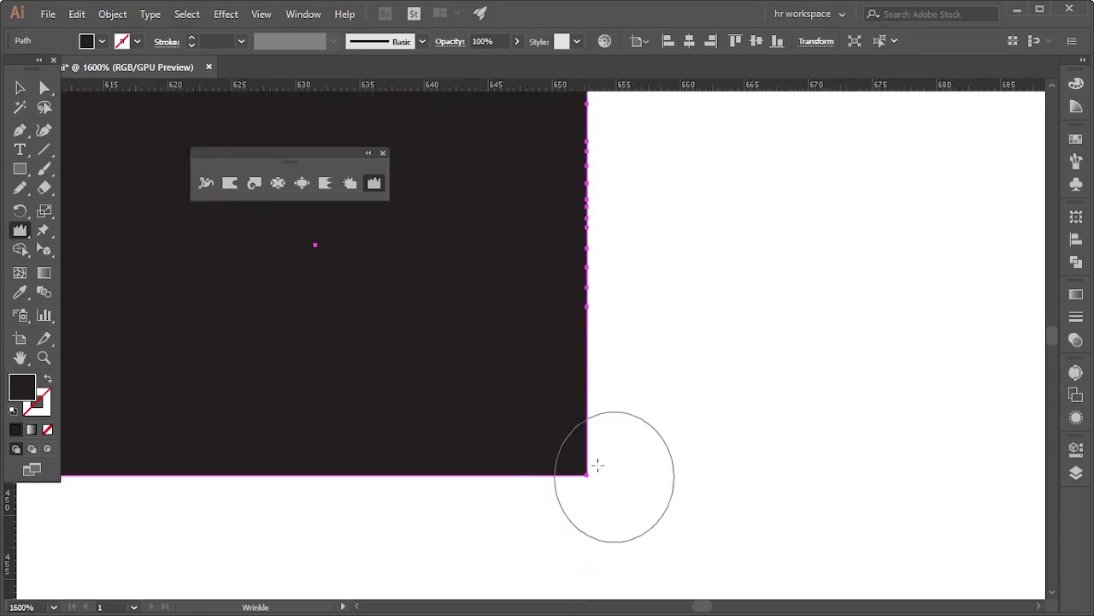
mouse_move(600, 485)
left_mouse_down()
mouse_move(604, 447)
mouse_move(478, 517)
mouse_move(488, 510)
left_mouse_up()
scroll(735, 391, "down", 2)
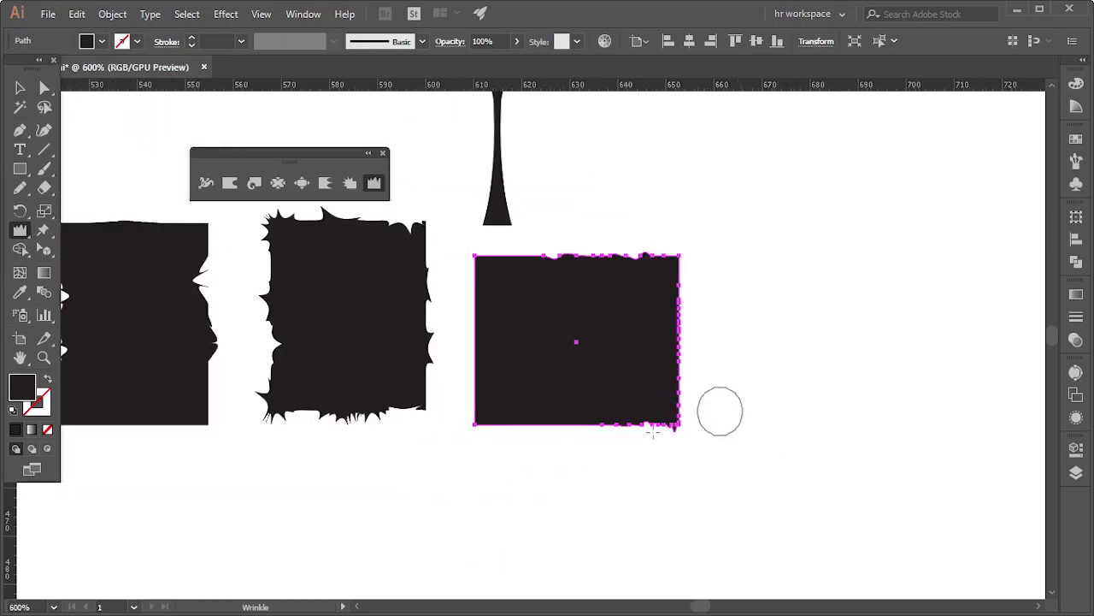
scroll(727, 402, "down", 1)
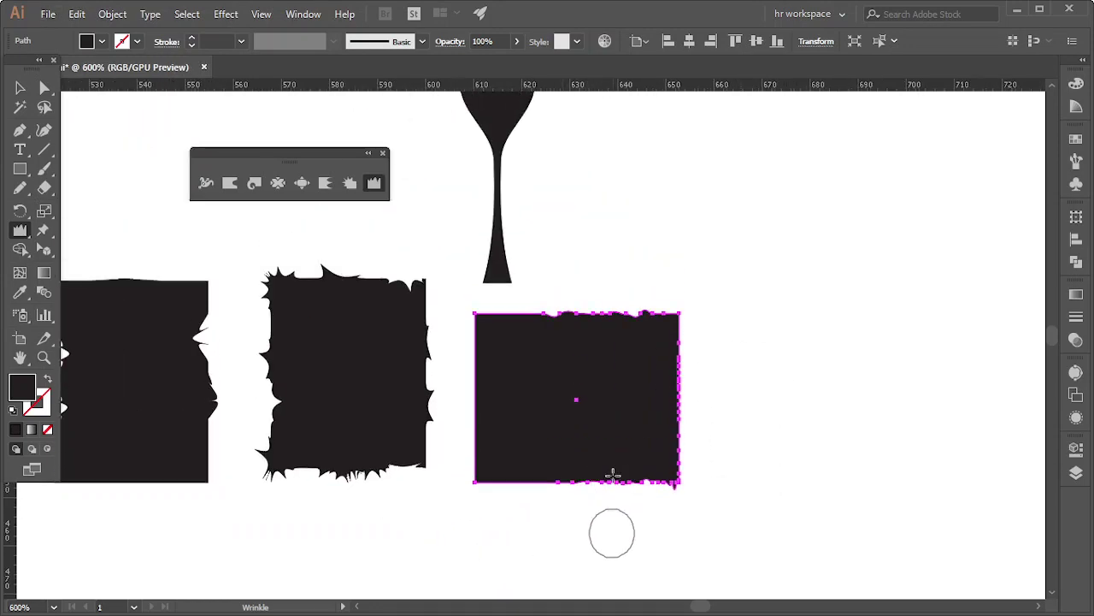
scroll(619, 449, "up", 1)
scroll(618, 449, "up", 3)
scroll(696, 433, "down", 2)
scroll(696, 432, "down", 1)
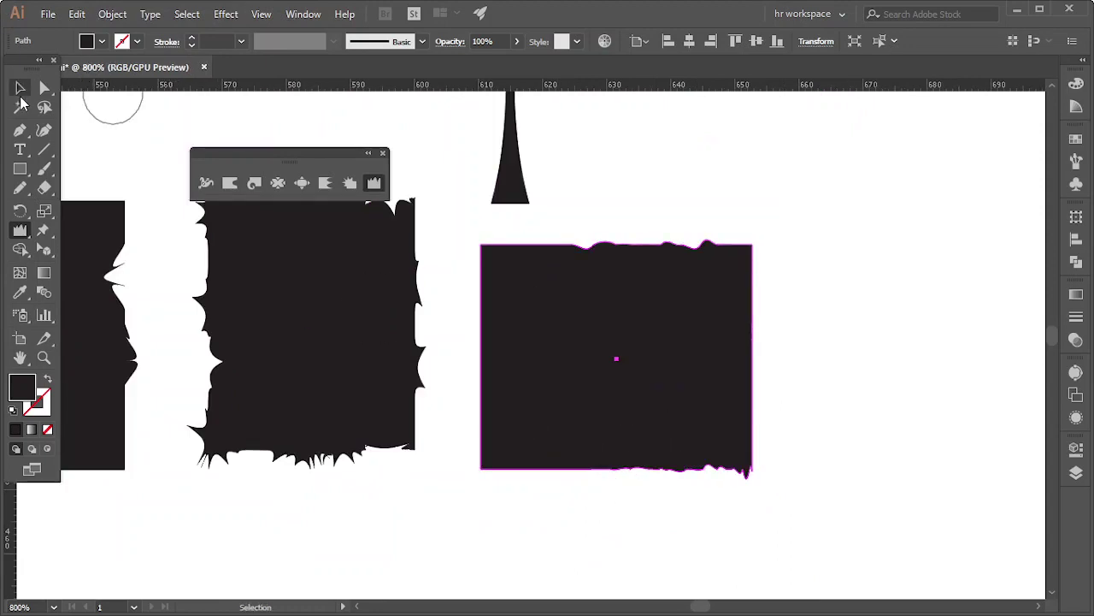
left_click(19, 88)
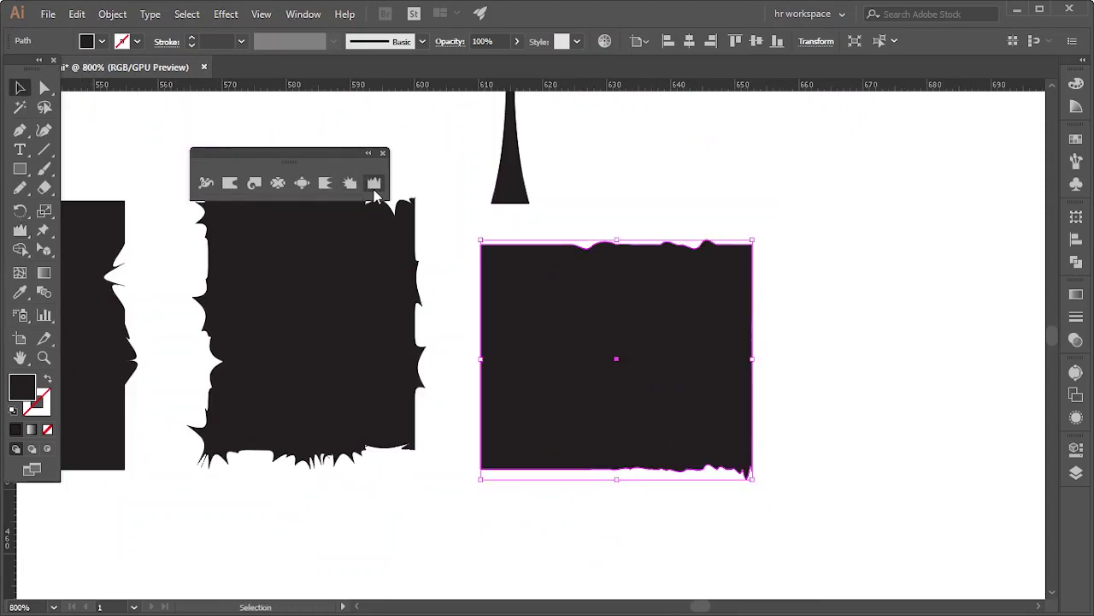